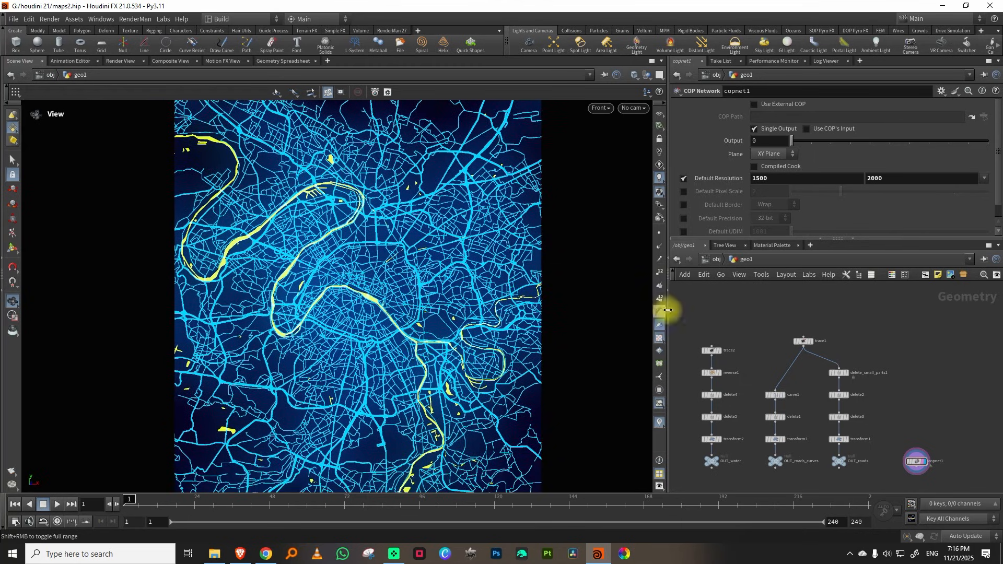
# Switch to Snazzy Maps in the browser and start a new map style from the Default preset.
pyautogui.moveTo(669, 308); pyautogui.dragTo(575, 312)
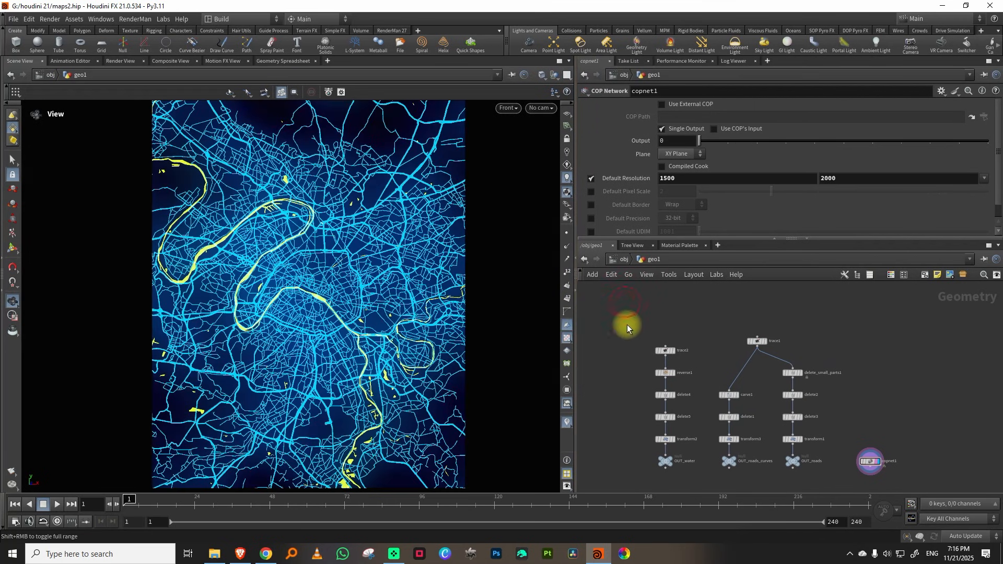
pyautogui.click(266, 554)
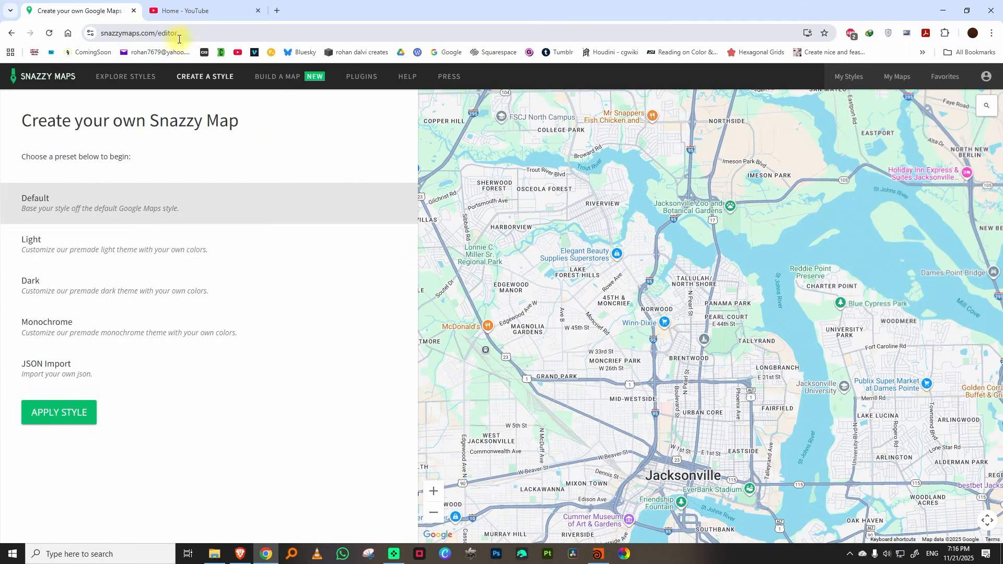
pyautogui.click(46, 74)
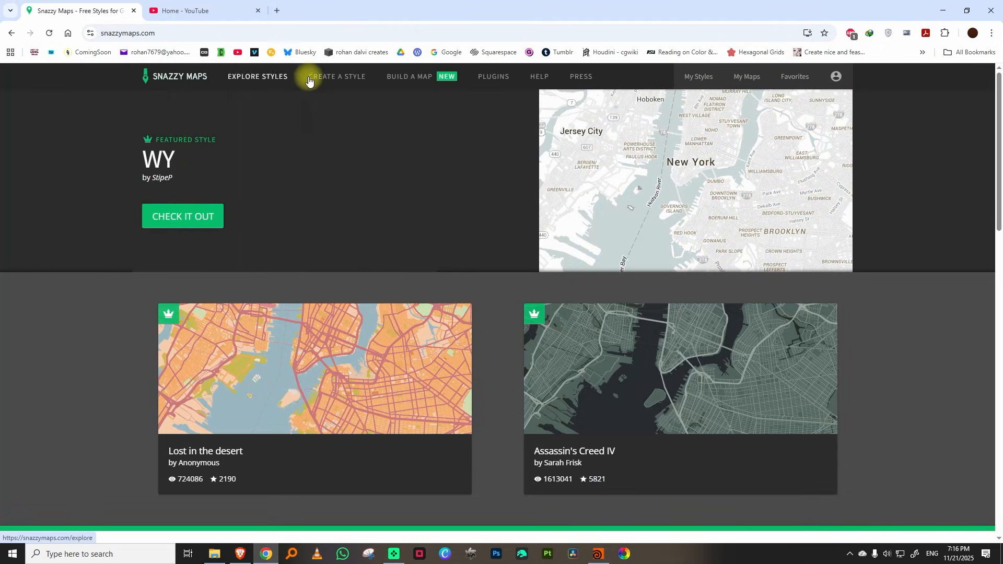
pyautogui.click(334, 77)
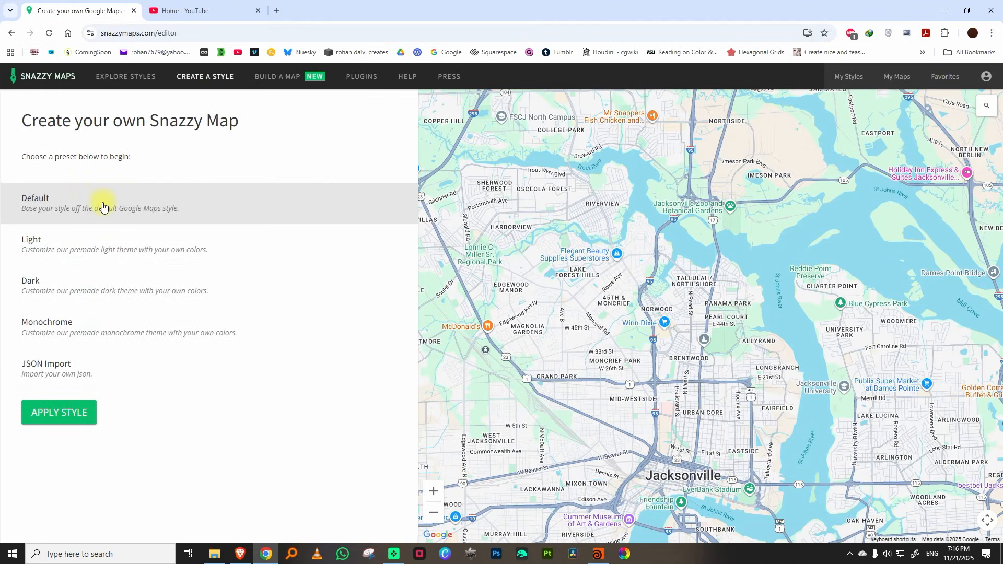
pyautogui.click(66, 411)
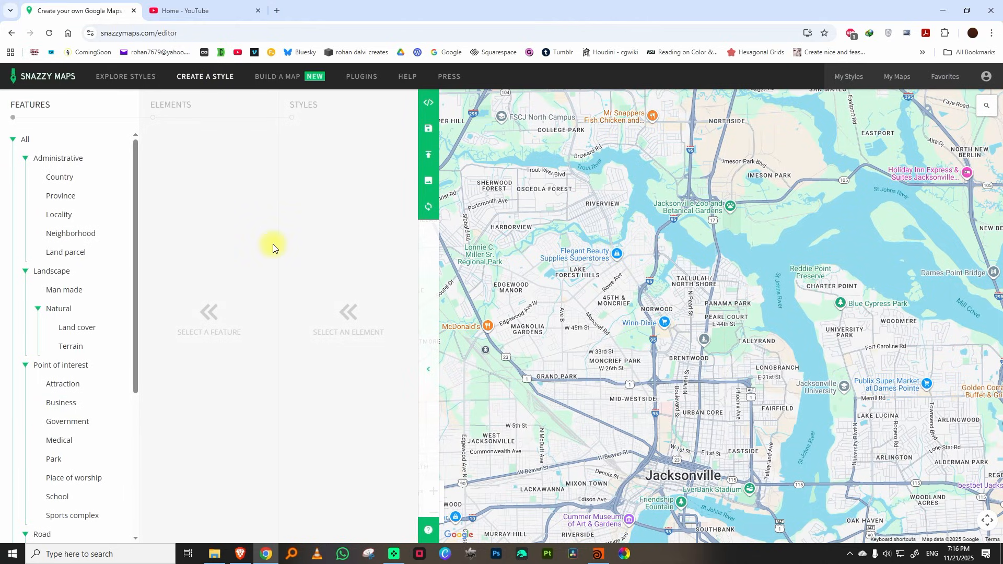
# Turn all elements of all map features off, then set their visibility back to On.
pyautogui.click(23, 141)
pyautogui.click(198, 144)
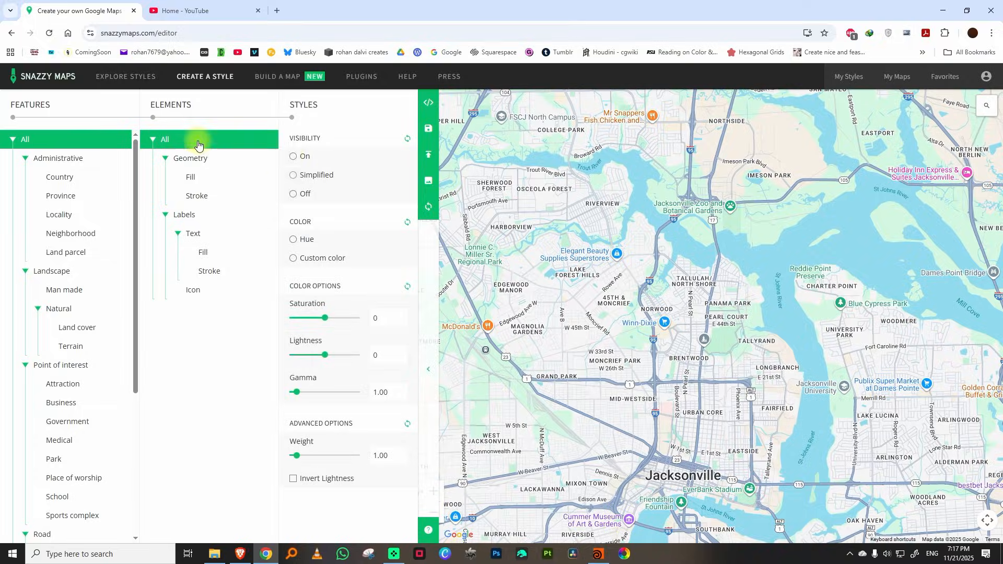
pyautogui.click(294, 196)
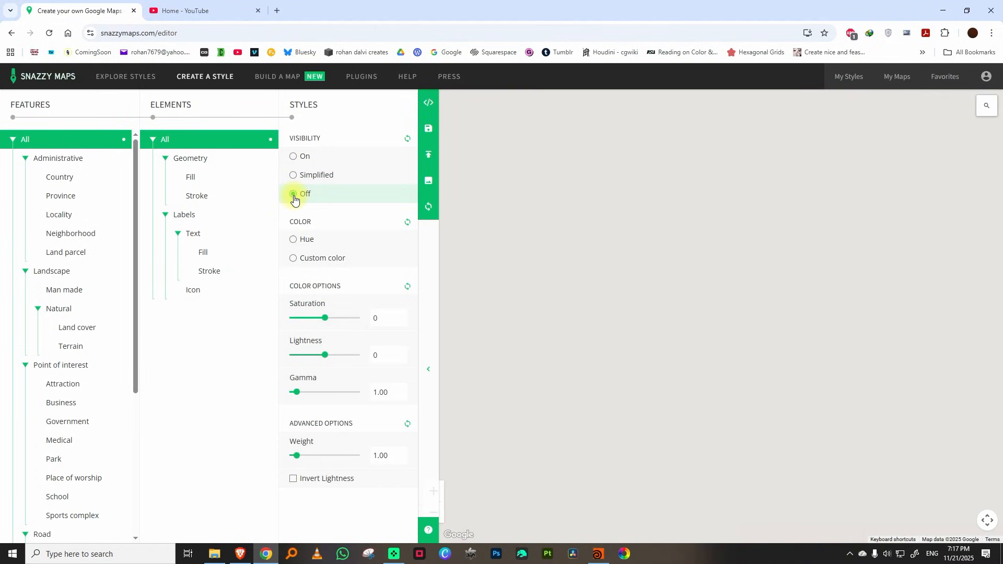
pyautogui.click(293, 156)
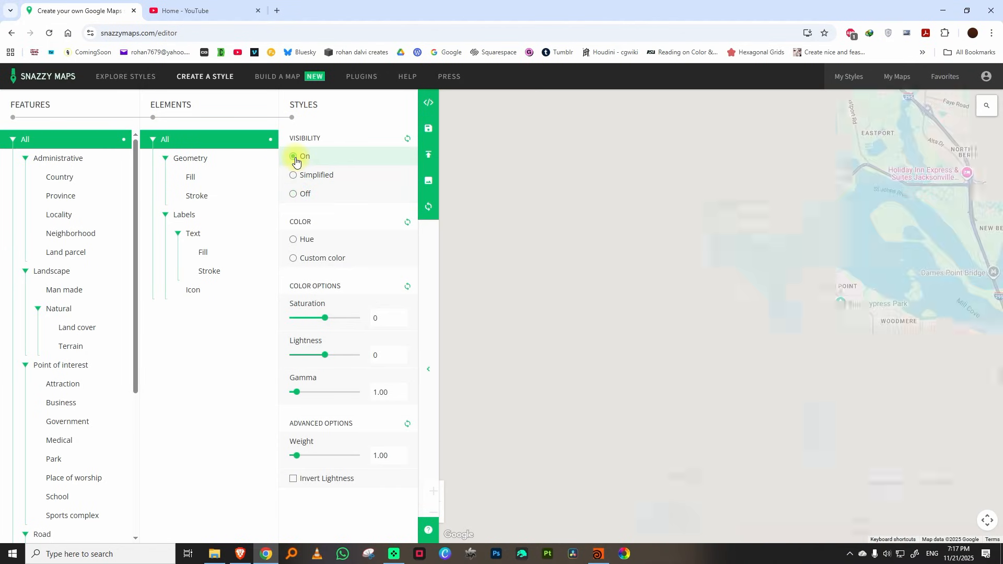
# Set the visibility of labels for all map features to Off, after checking the reference map in Houdini.
pyautogui.click(196, 216)
pyautogui.click(293, 194)
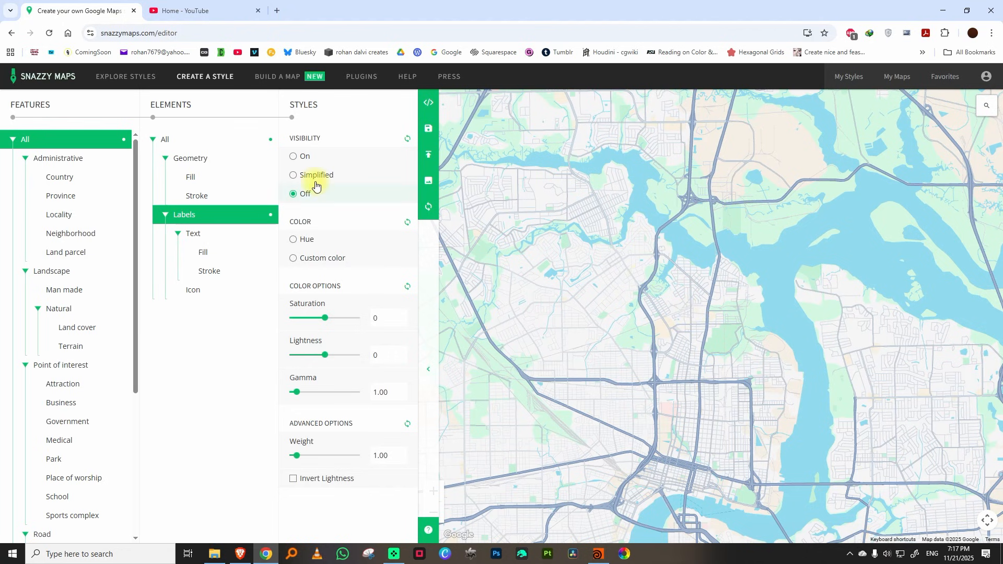
pyautogui.click(293, 156)
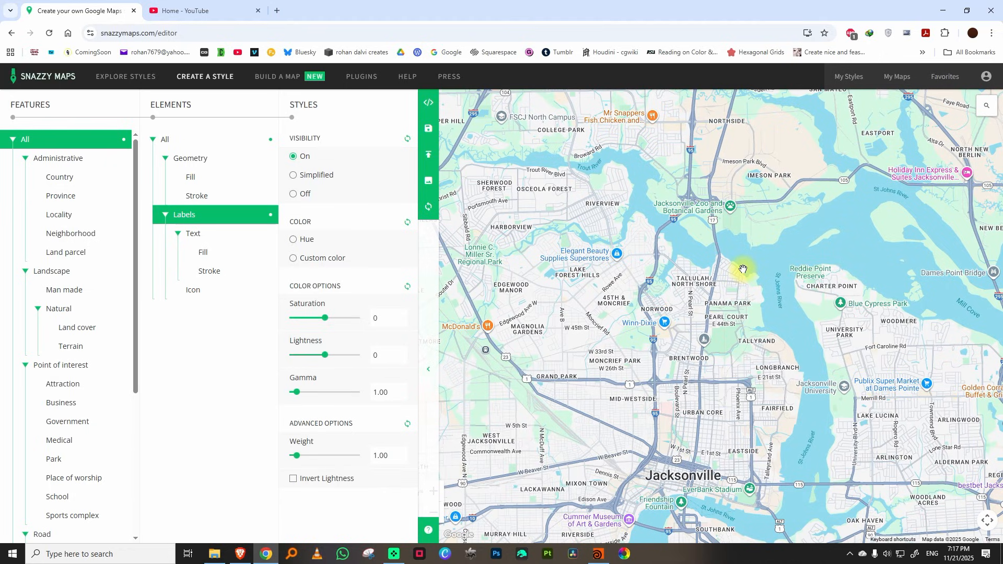
pyautogui.click(598, 553)
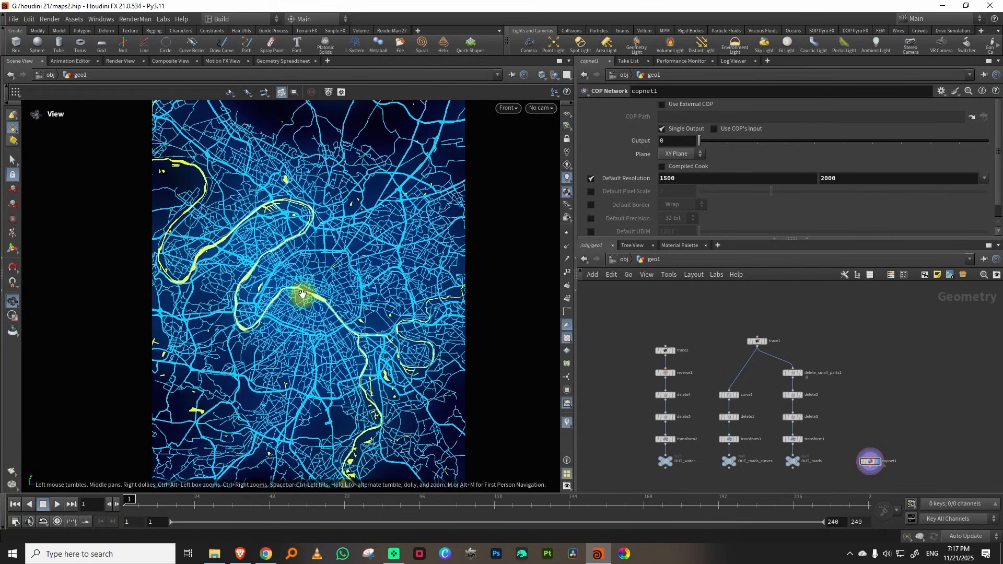
pyautogui.click(944, 5)
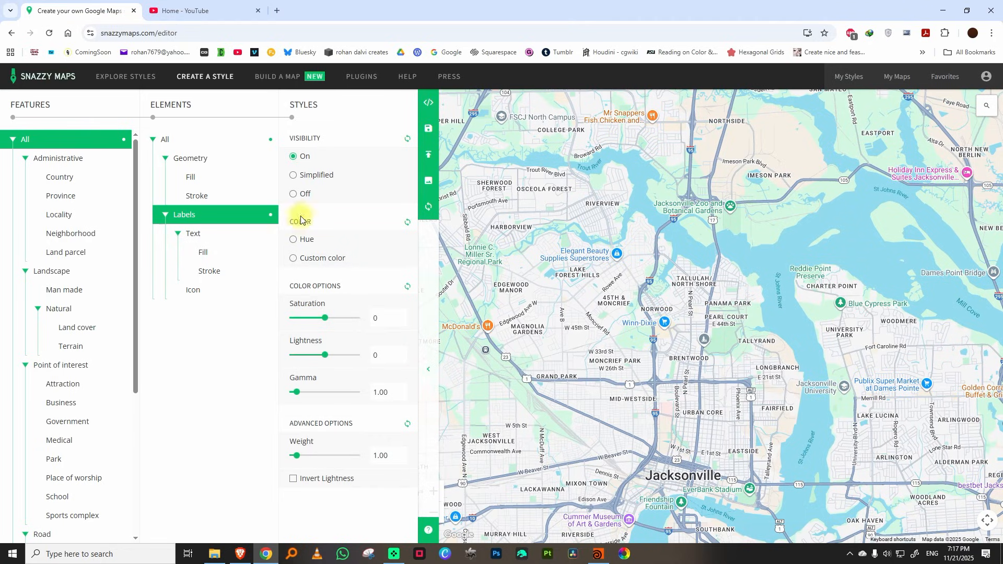
pyautogui.click(297, 194)
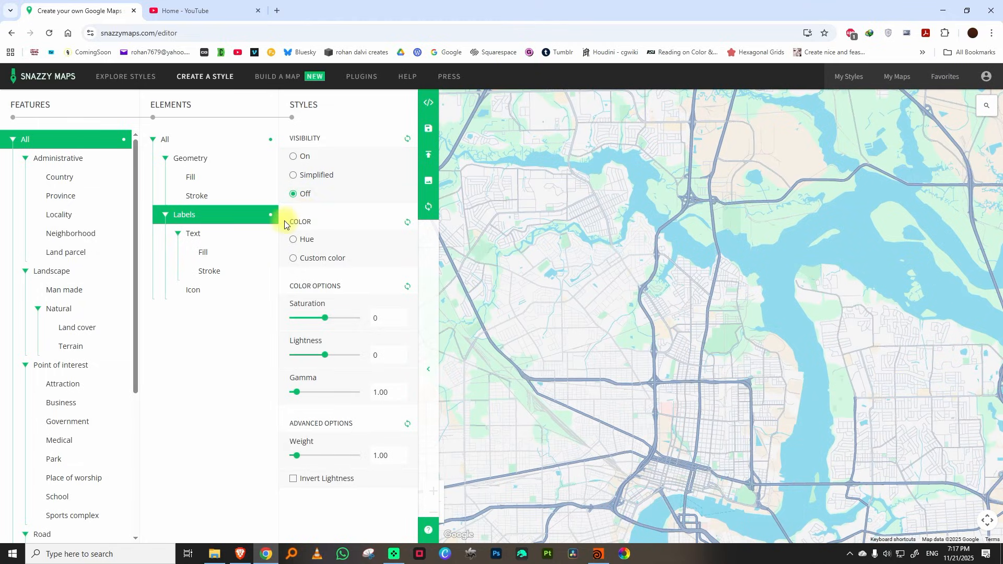
# Set the visibility of all elements of the Administrative feature to Off.
pyautogui.click(88, 161)
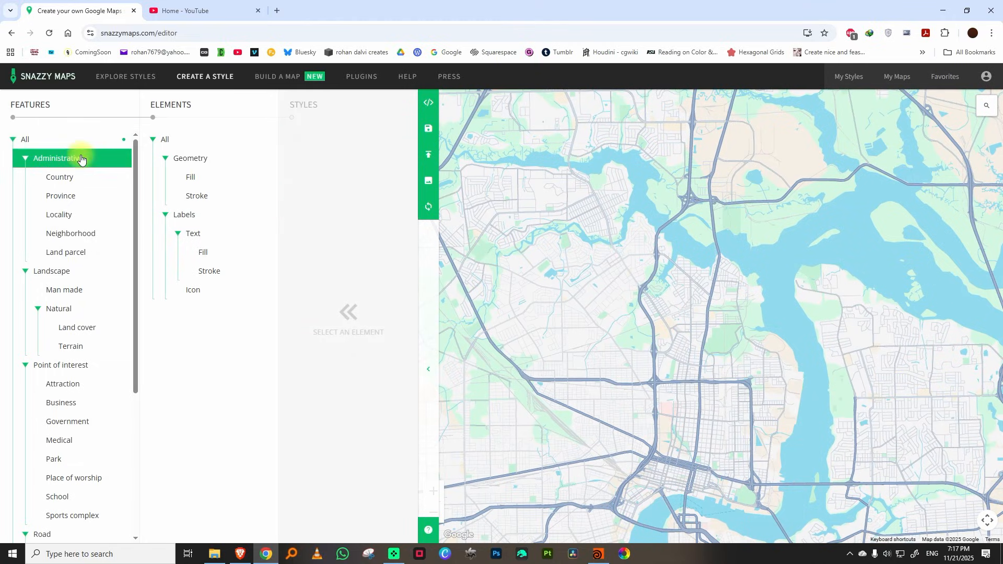
pyautogui.click(188, 137)
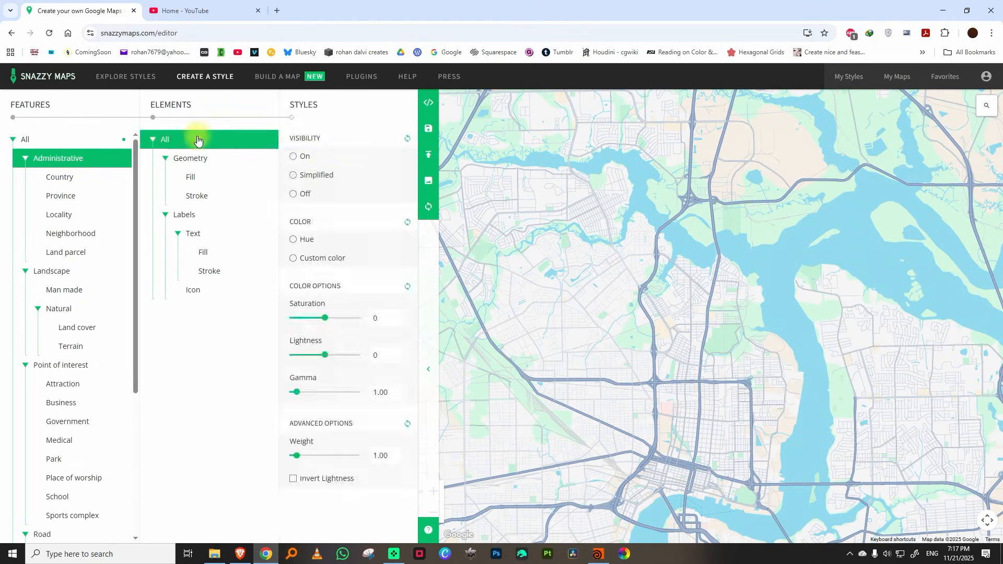
pyautogui.click(293, 195)
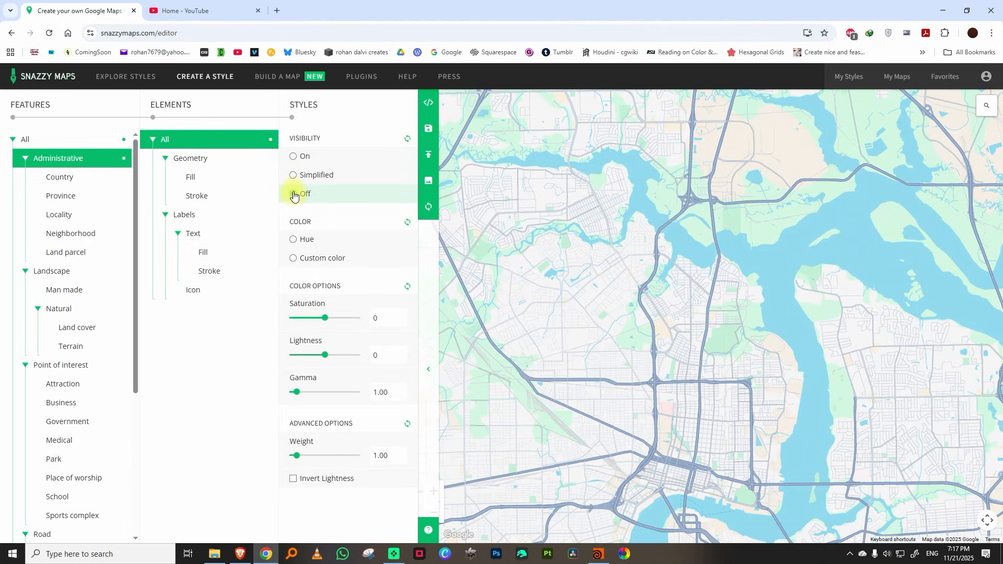
pyautogui.click(291, 158)
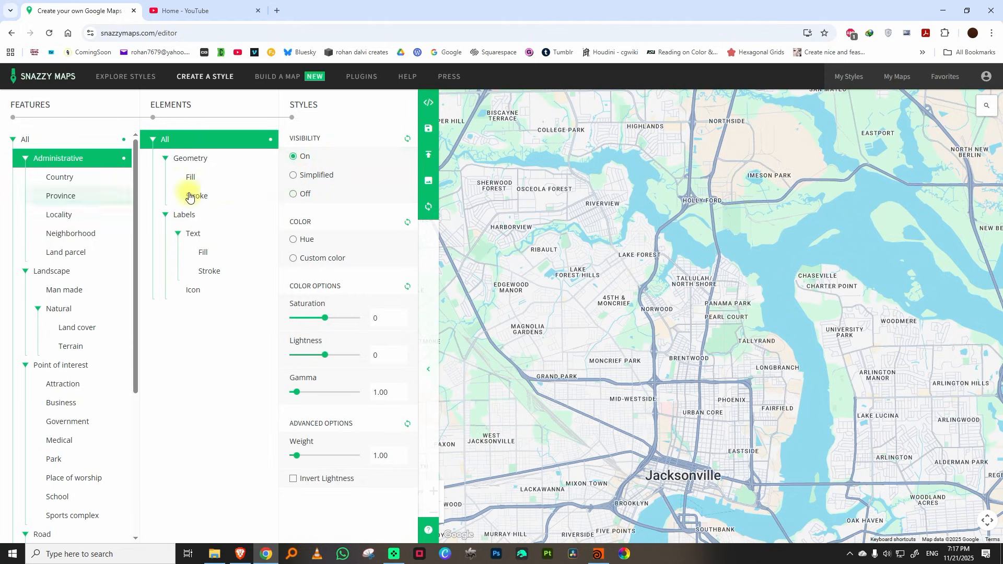
pyautogui.click(294, 195)
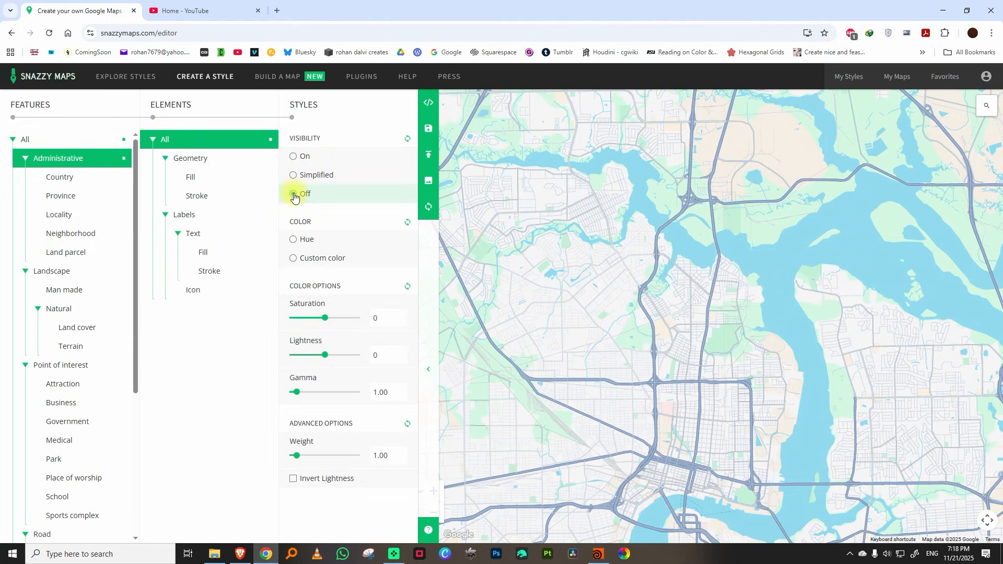
# Hide all elements of the Landscape feature as a test, then set their visibility to On.
pyautogui.click(89, 271)
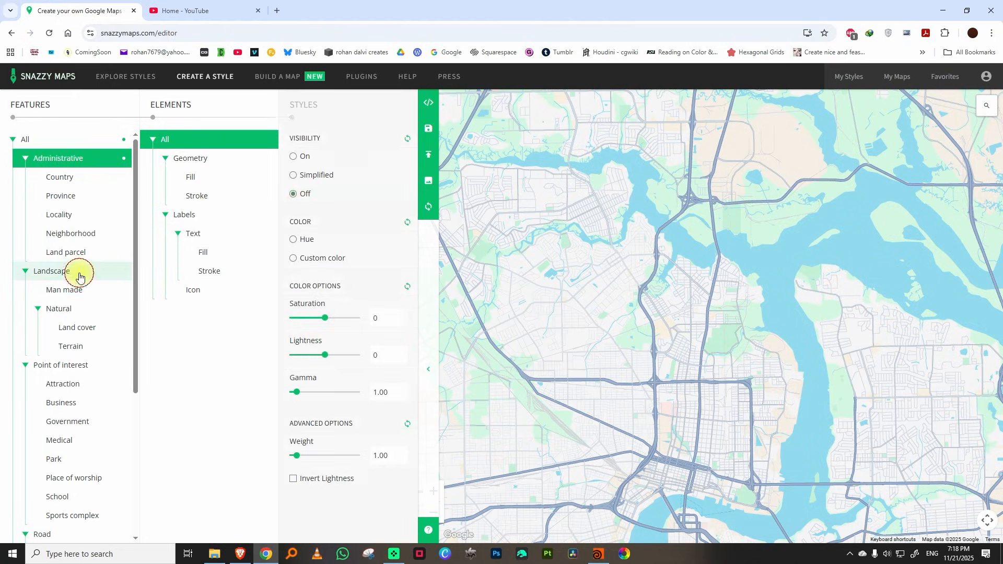
pyautogui.click(267, 147)
pyautogui.click(295, 195)
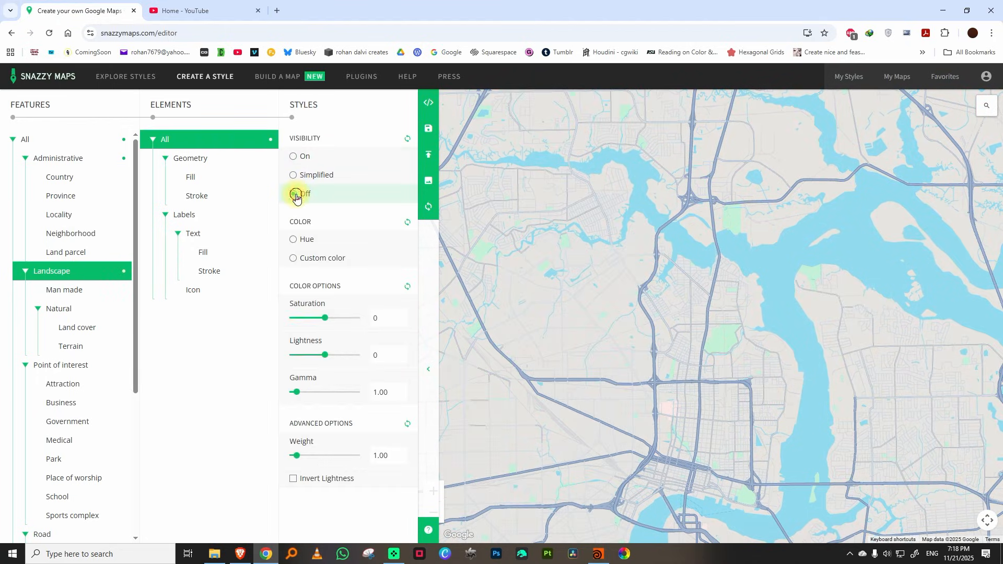
pyautogui.click(293, 157)
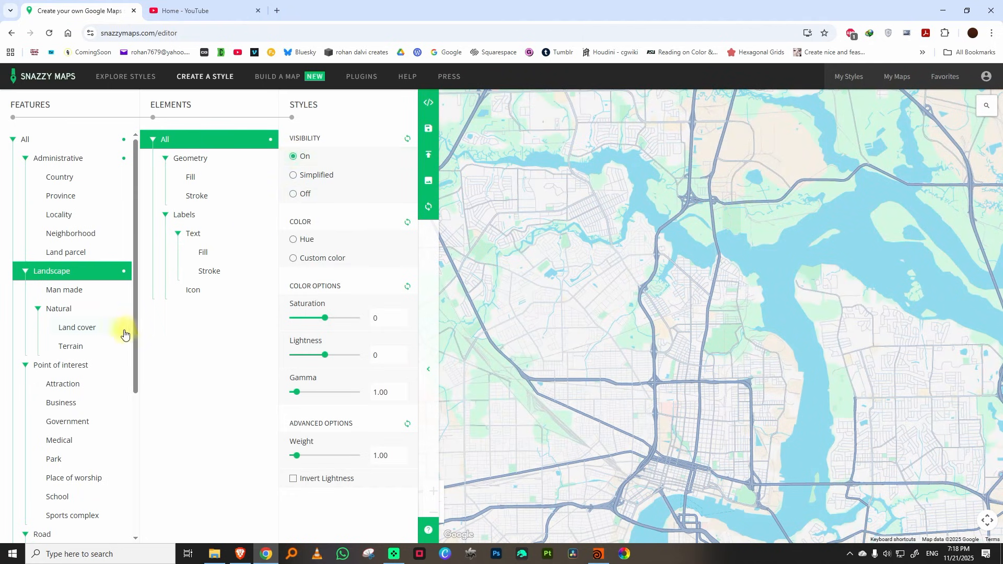
# Set the visibility of all Point of interest elements to Off and collapse that feature group.
pyautogui.click(81, 366)
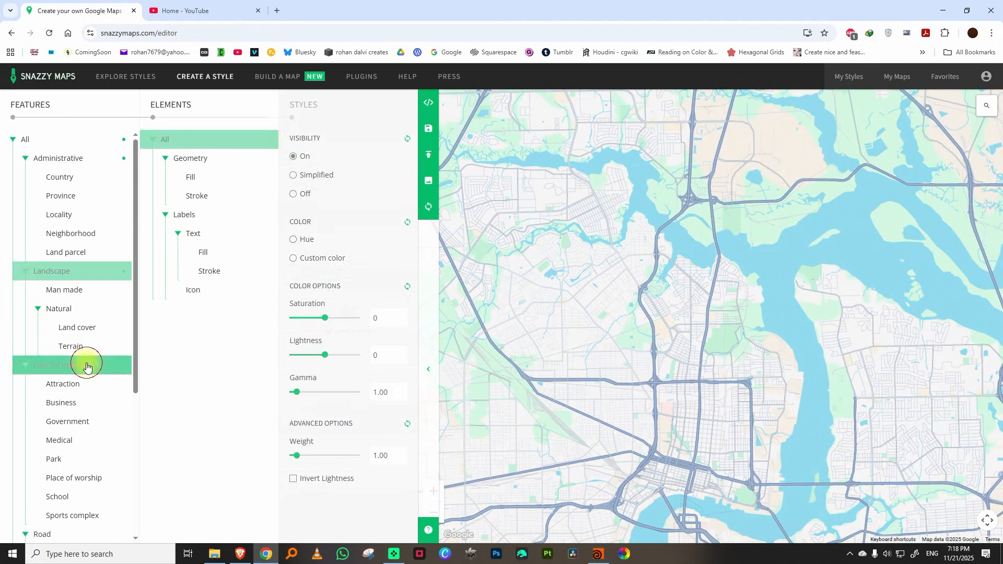
pyautogui.click(217, 140)
pyautogui.click(294, 195)
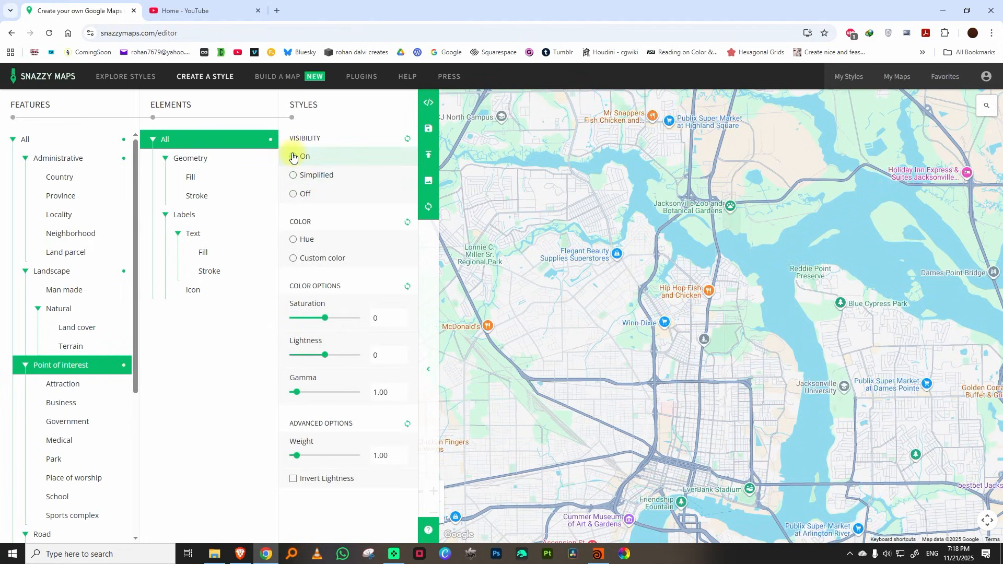
pyautogui.click(297, 193)
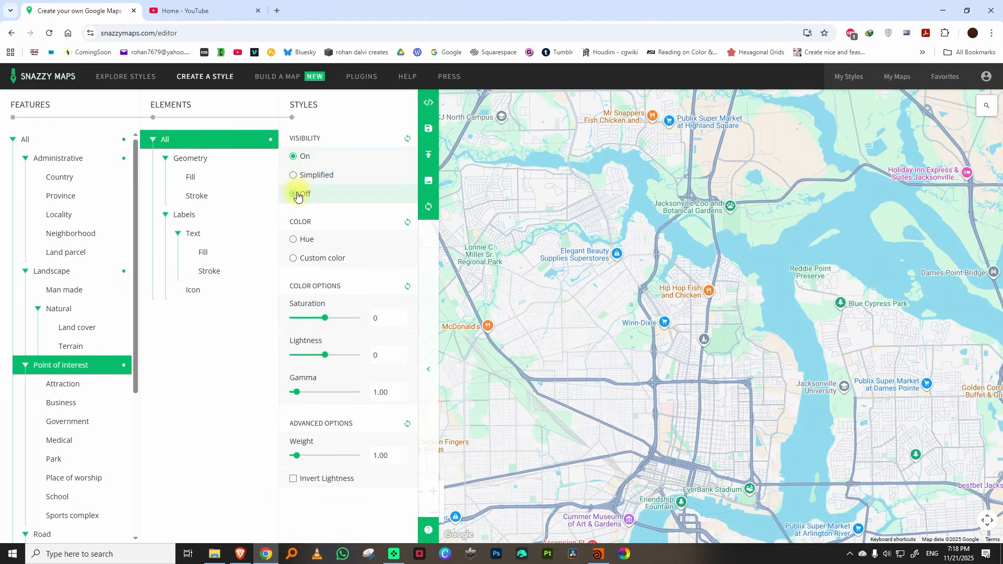
pyautogui.click(27, 365)
# Hide all elements of the Road feature as a test, then set their visibility to On.
pyautogui.click(41, 384)
pyautogui.click(215, 140)
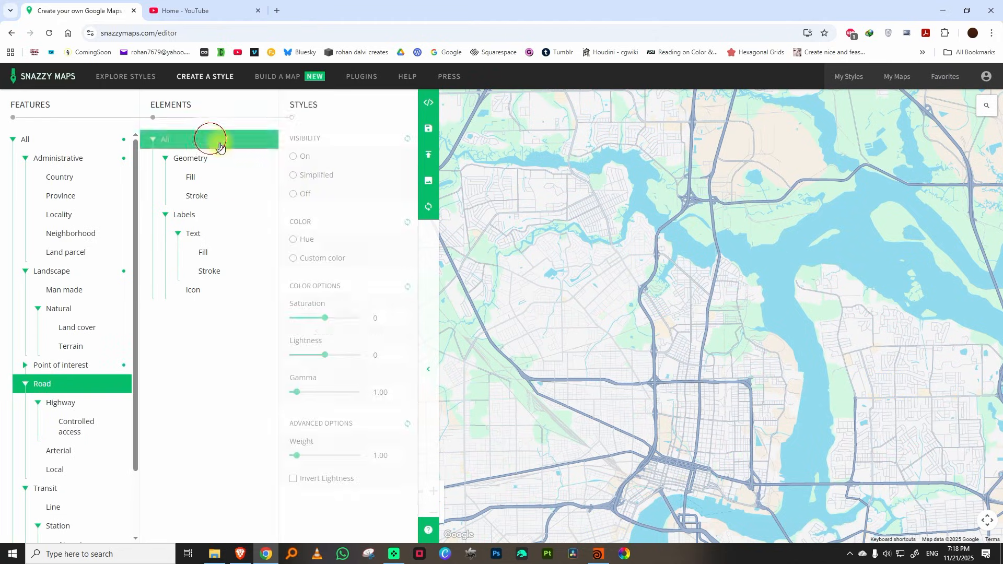
pyautogui.click(294, 202)
pyautogui.click(293, 156)
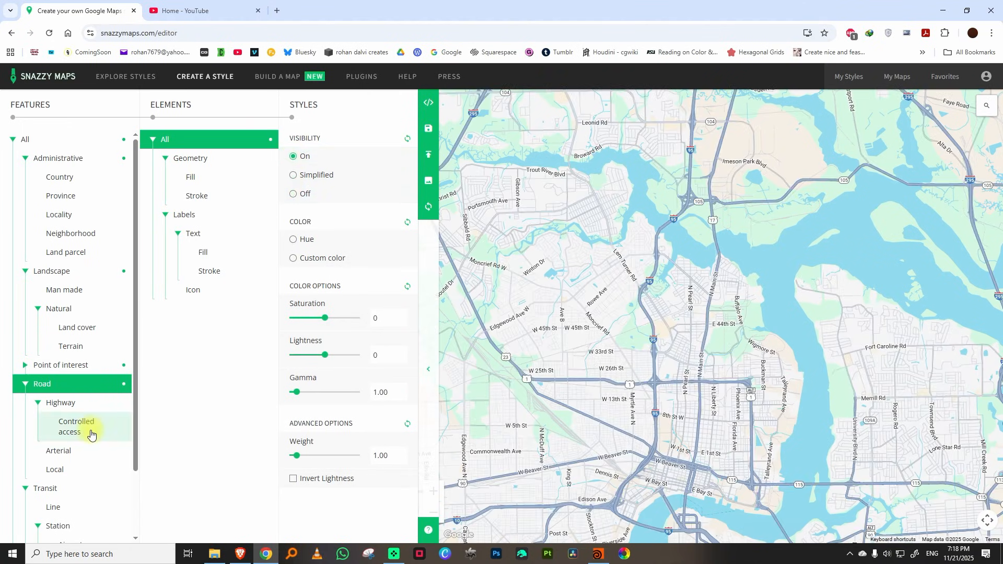
# Set the visibility of all Transit elements to Off and collapse that feature group.
pyautogui.scroll(-2, 93, 426)
pyautogui.click(86, 410)
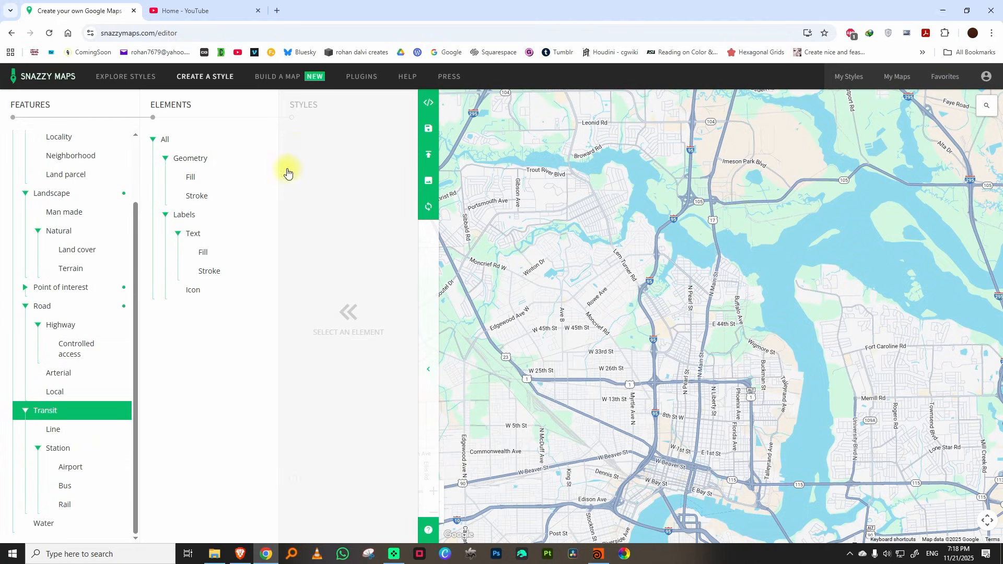
pyautogui.click(234, 141)
pyautogui.click(293, 194)
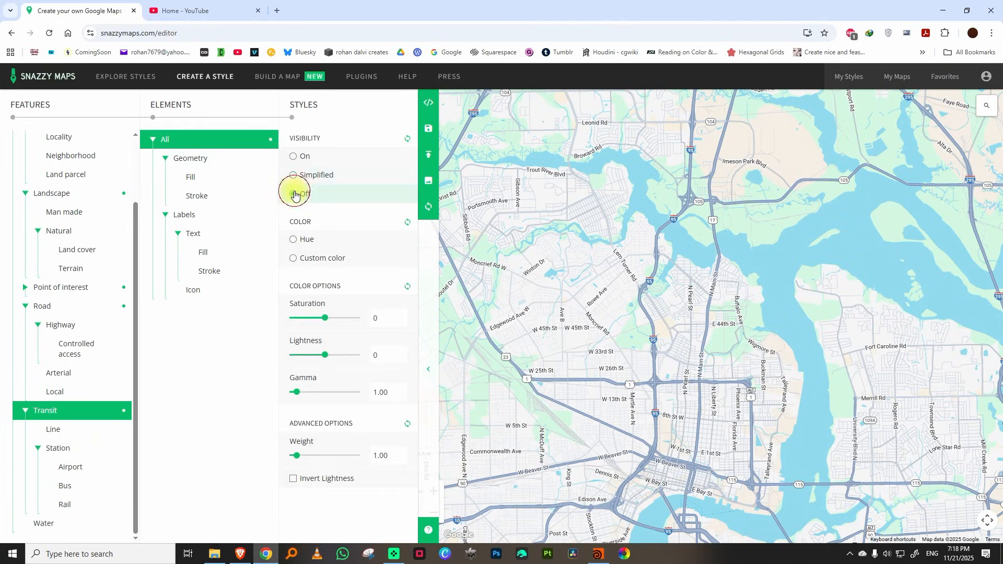
pyautogui.click(293, 156)
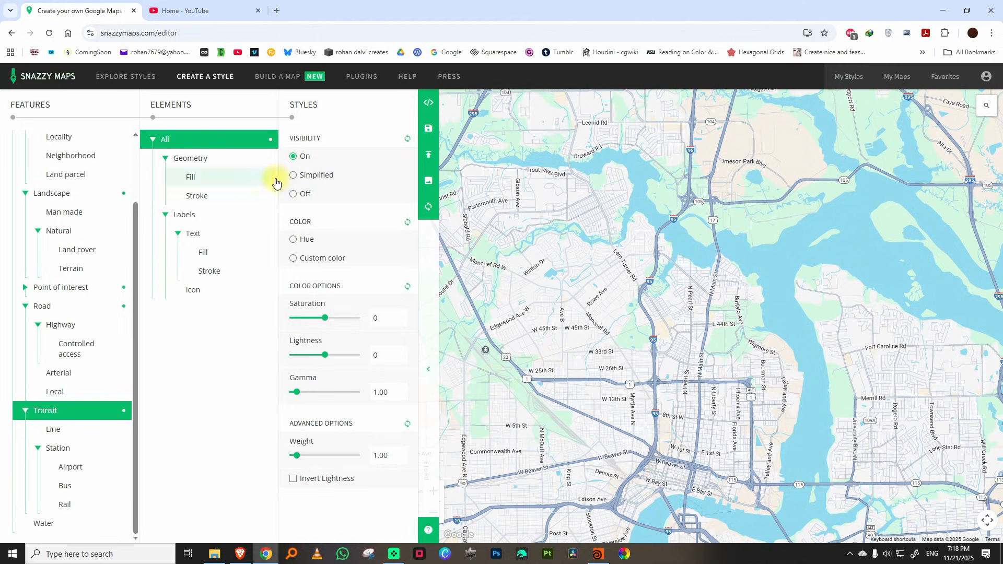
pyautogui.click(293, 194)
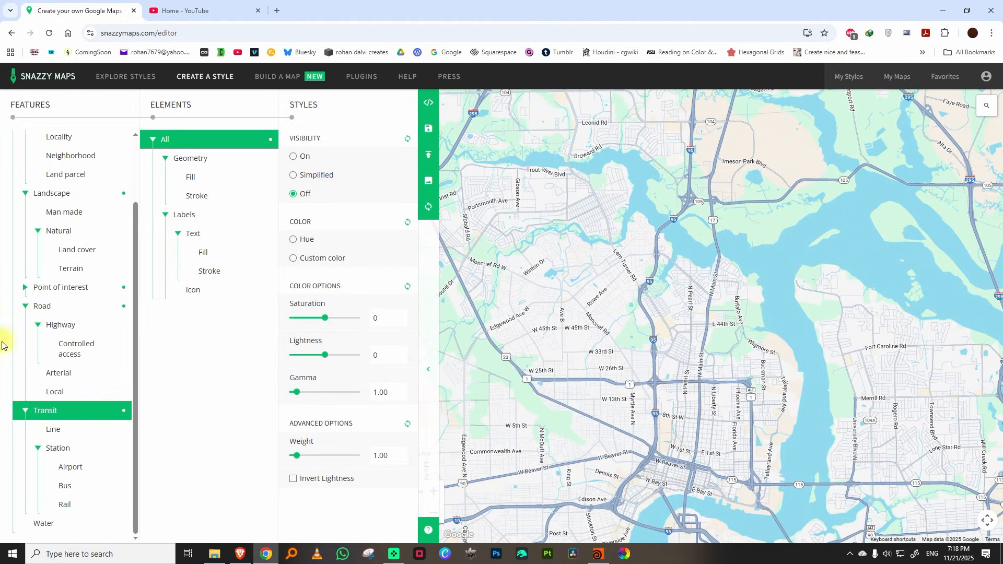
pyautogui.click(24, 412)
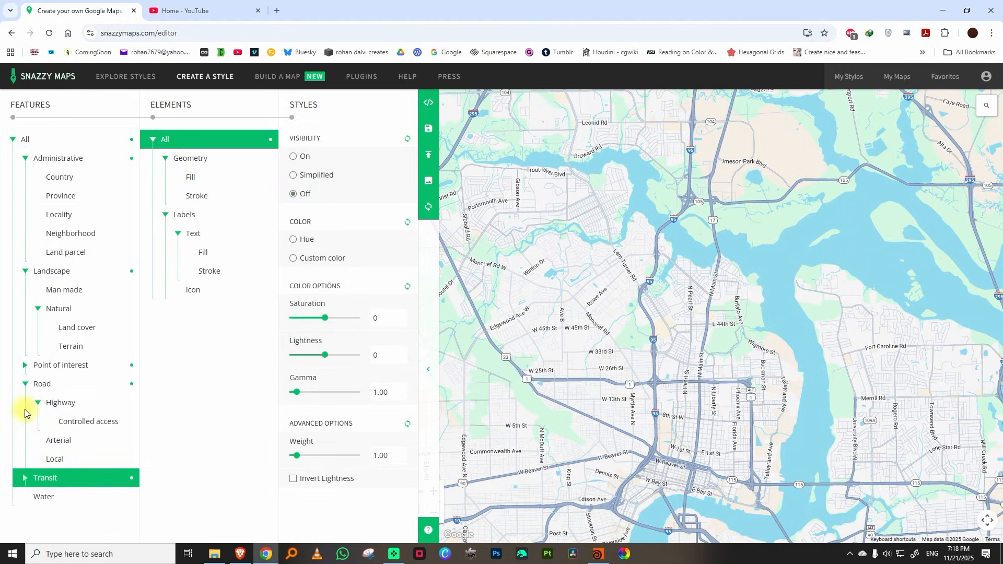
# Set the visibility of all elements of the Water feature to Off, toggling it once to compare.
pyautogui.click(43, 497)
pyautogui.click(233, 142)
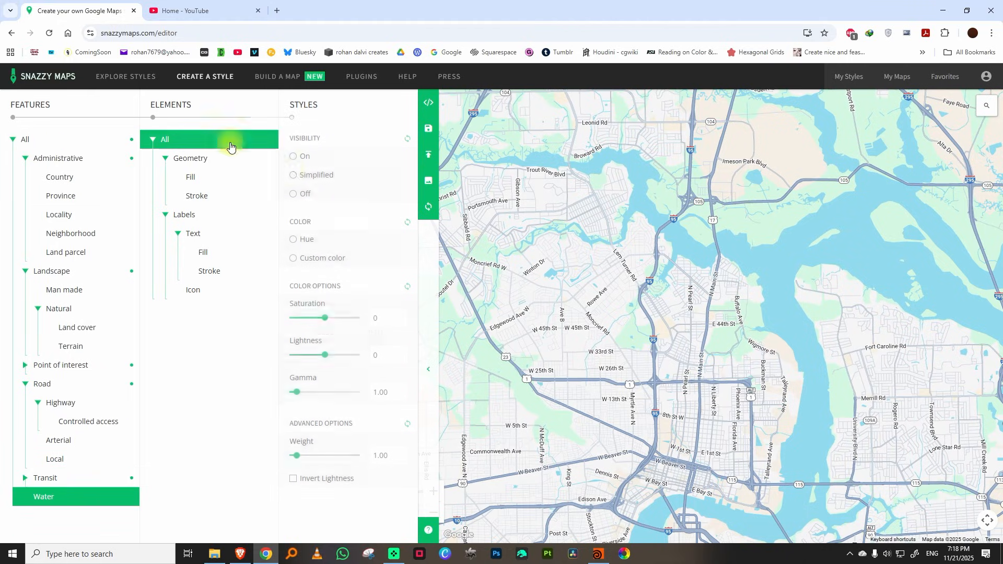
pyautogui.click(293, 195)
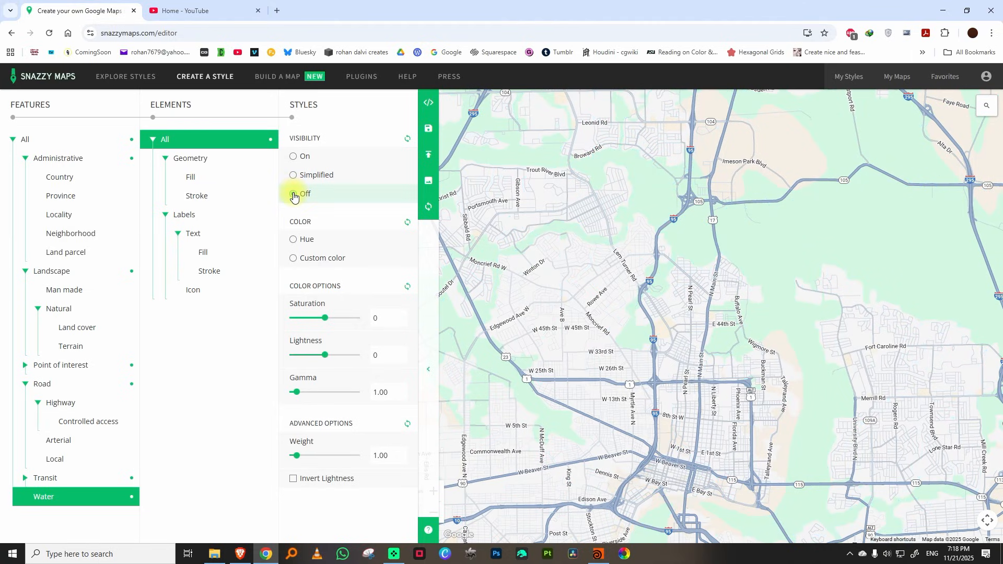
pyautogui.click(293, 158)
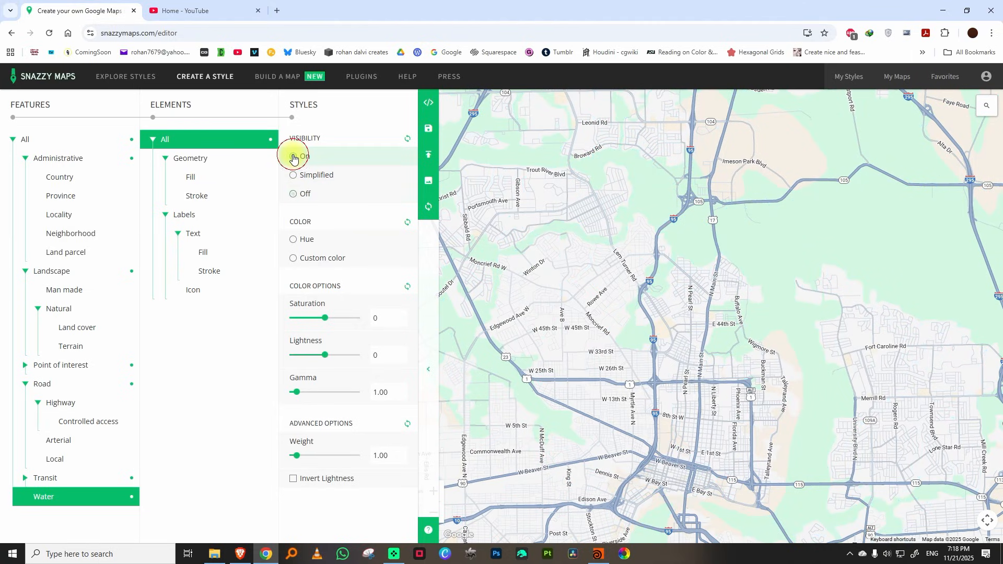
pyautogui.click(293, 194)
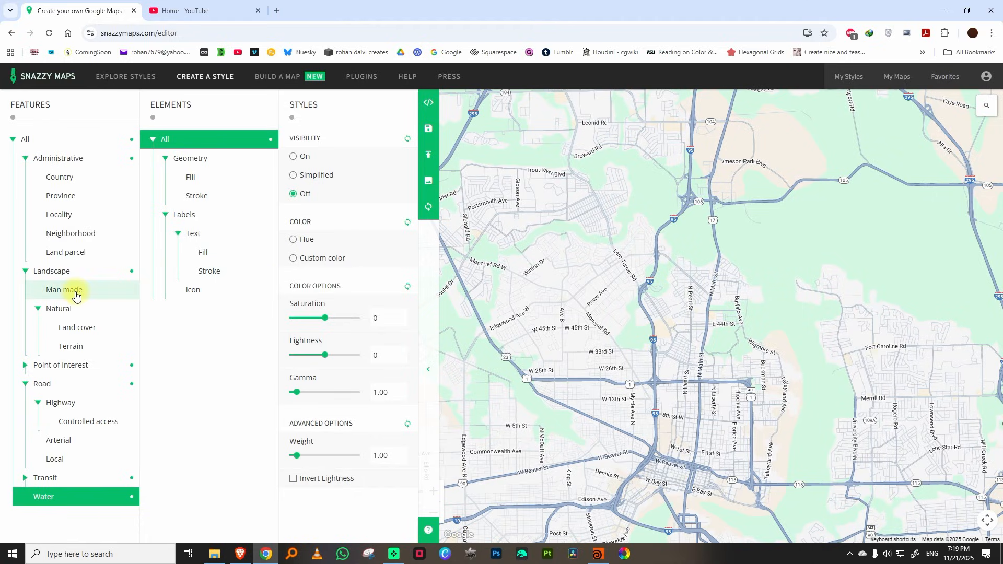
# Set the visibility of the Road feature's labels to Off.
pyautogui.click(61, 385)
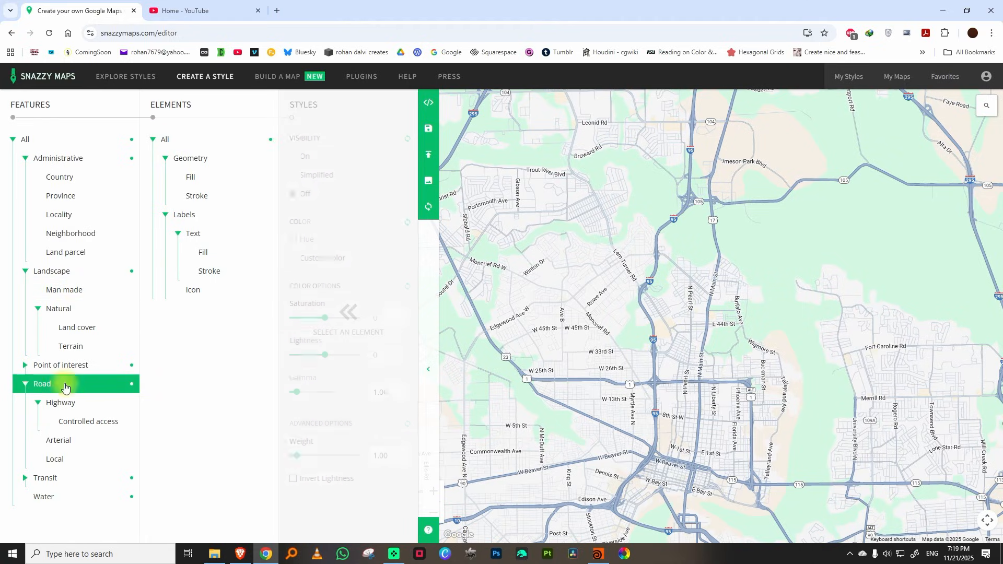
pyautogui.click(202, 219)
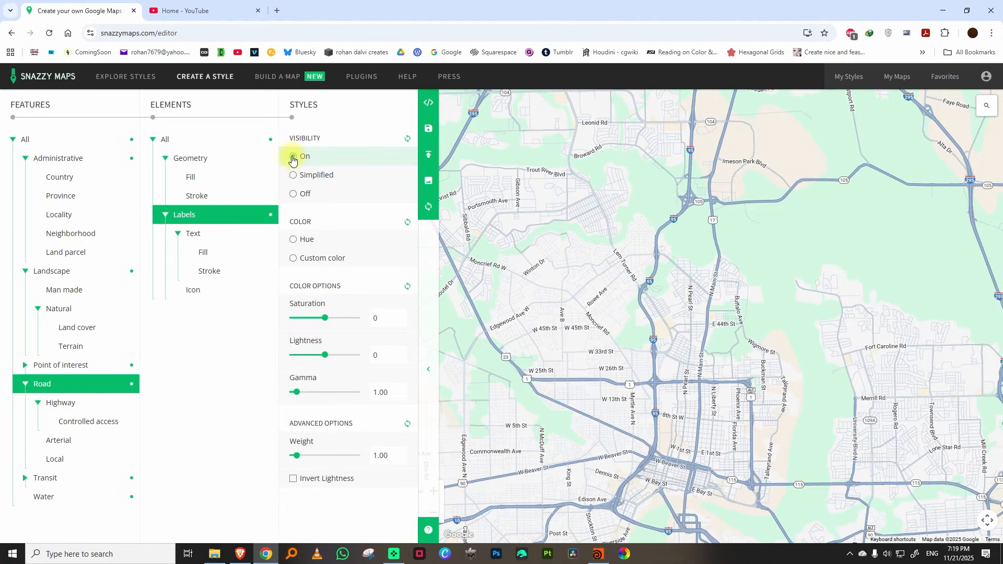
pyautogui.click(293, 194)
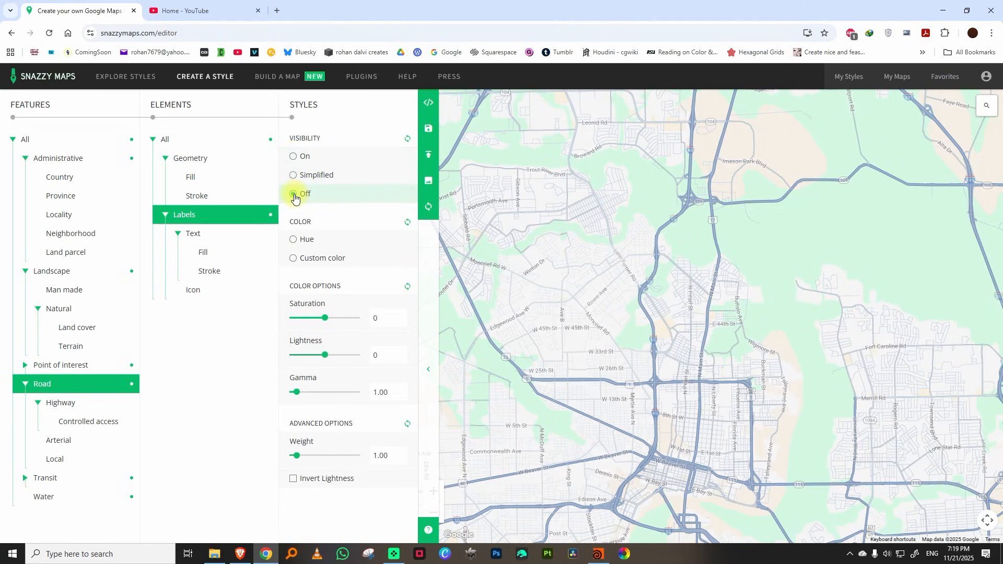
# Set the lightness of the Landscape geometry to -100.
pyautogui.click(42, 271)
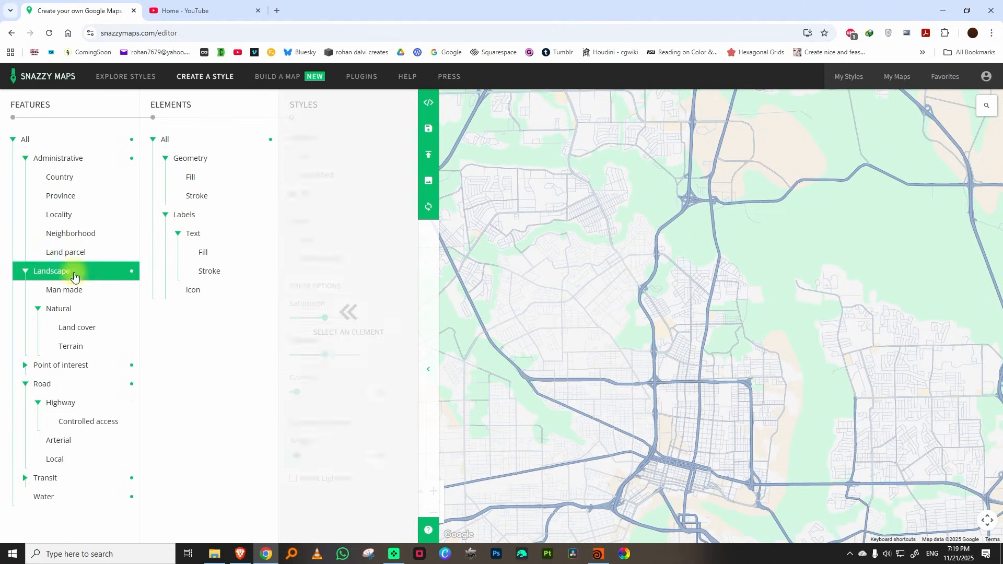
pyautogui.click(194, 139)
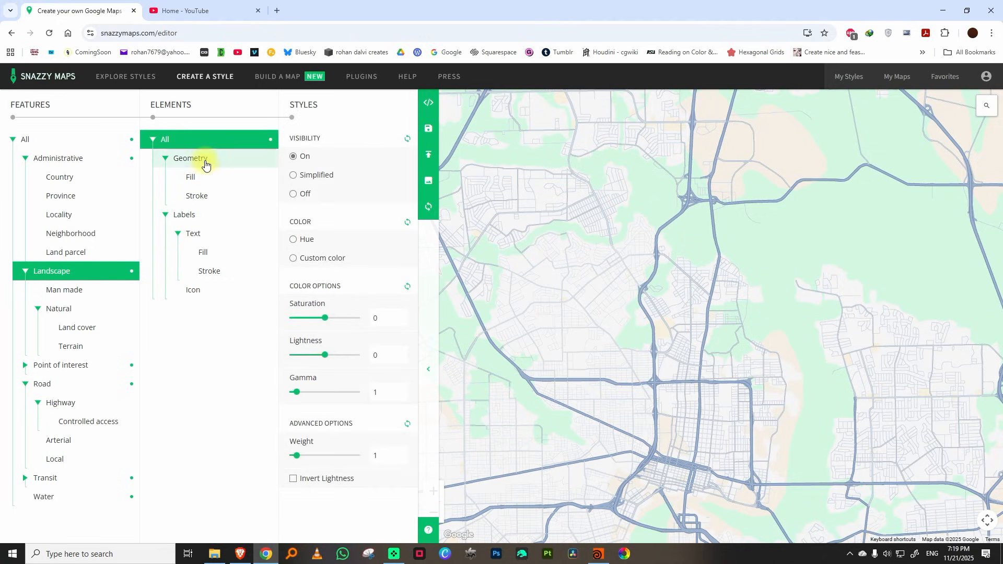
pyautogui.click(205, 164)
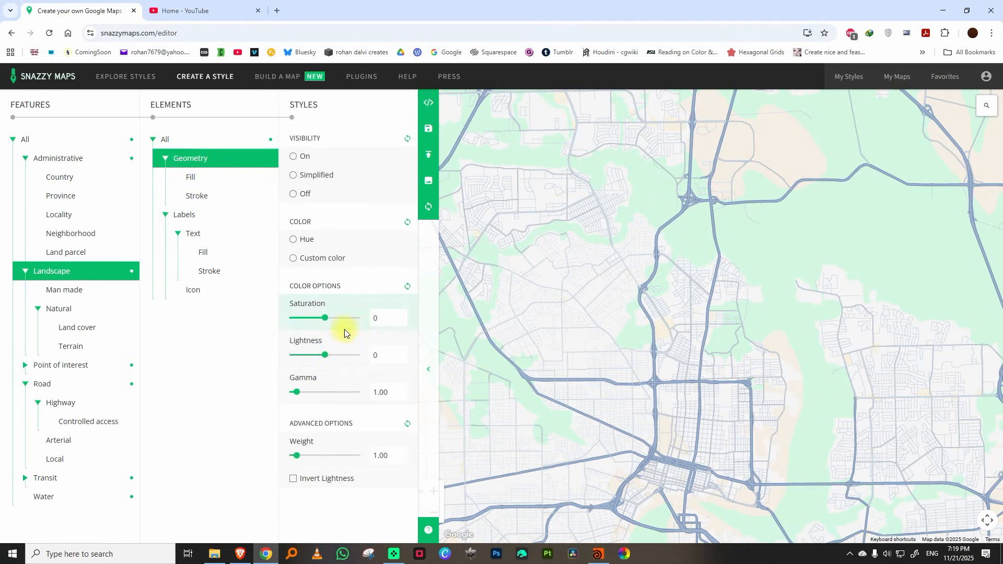
pyautogui.moveTo(328, 358); pyautogui.dragTo(282, 357)
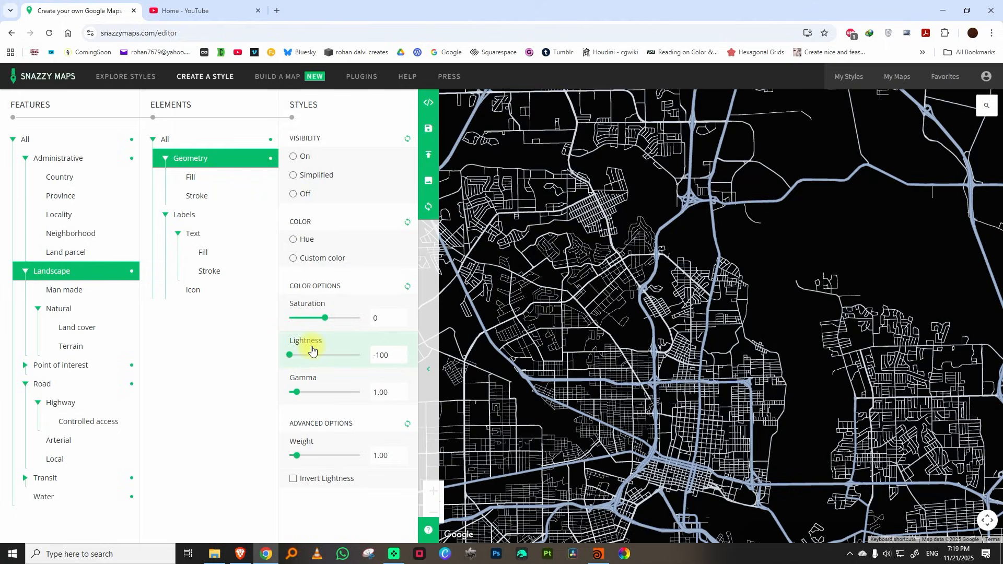
# Set the lightness of the Road geometry to 100.
pyautogui.click(57, 385)
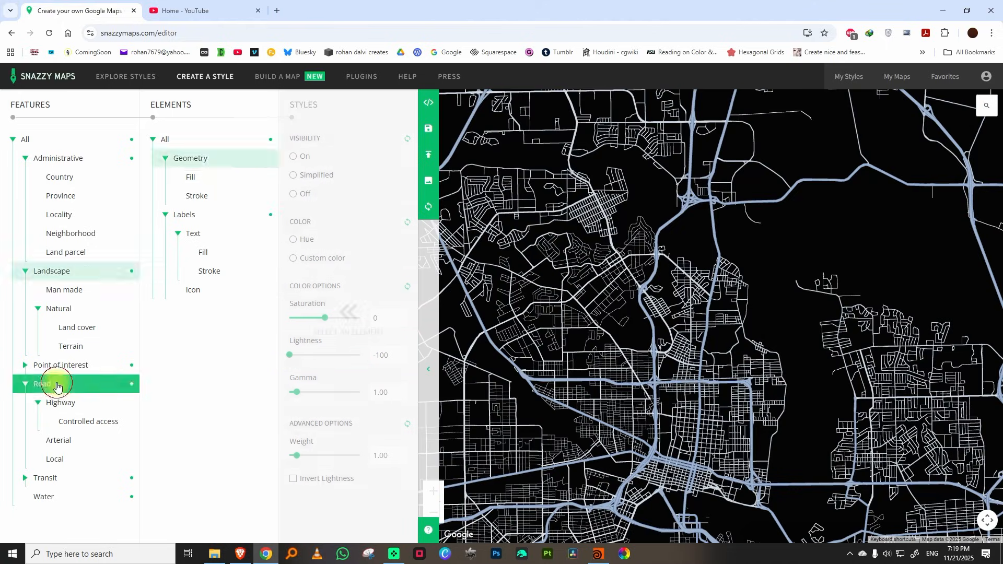
pyautogui.click(222, 164)
pyautogui.moveTo(325, 355); pyautogui.dragTo(376, 354)
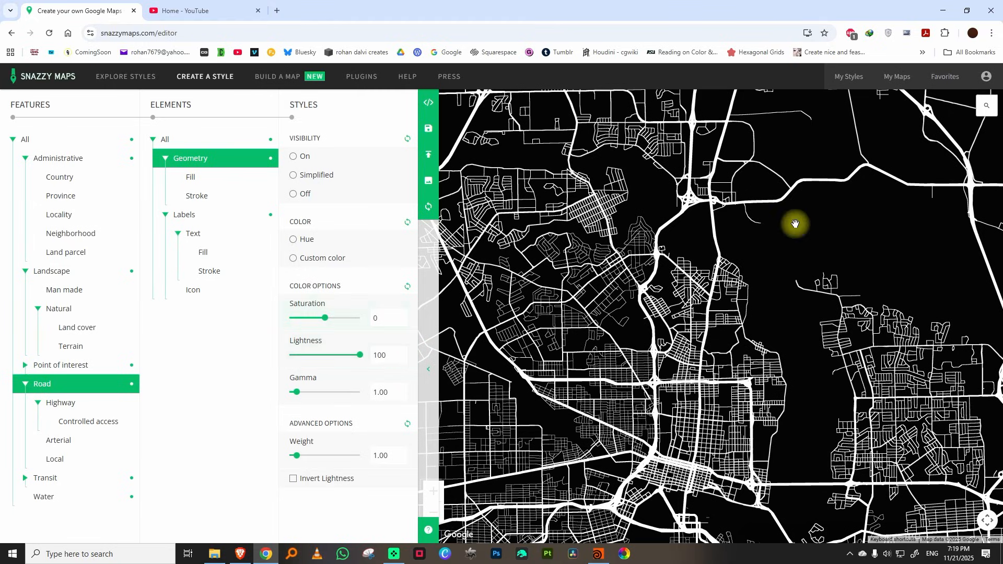
# Download the road map image at 1000 x 1000 px with a 3x scale factor, and return to the style settings.
pyautogui.click(451, 186)
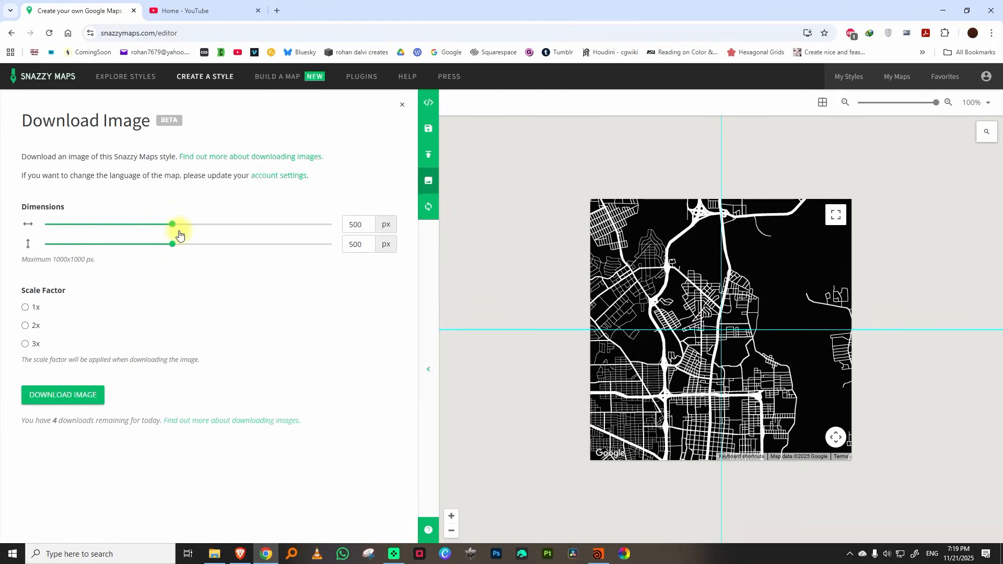
pyautogui.moveTo(172, 225); pyautogui.dragTo(374, 224)
pyautogui.moveTo(173, 244); pyautogui.dragTo(336, 244)
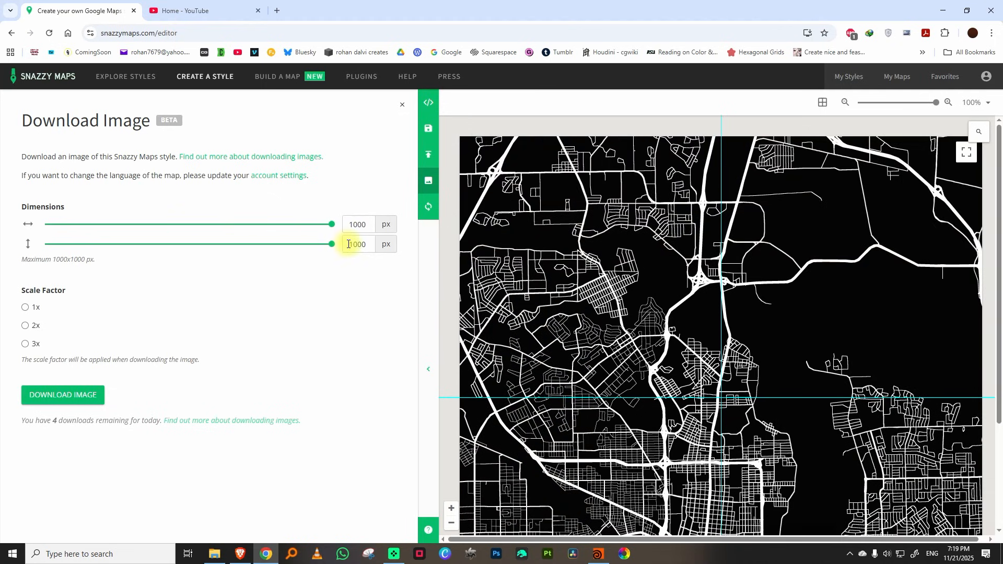
pyautogui.click(25, 344)
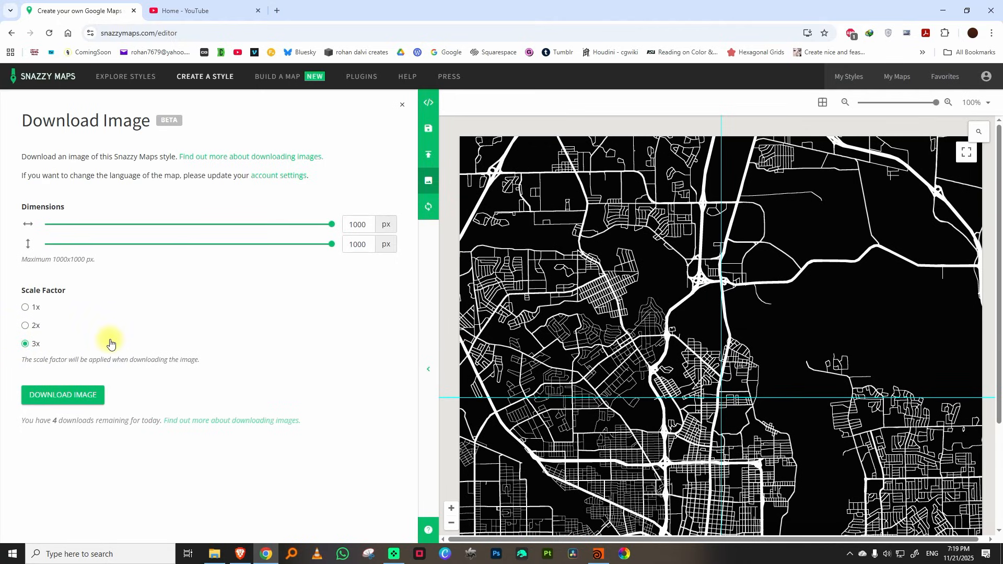
pyautogui.click(98, 395)
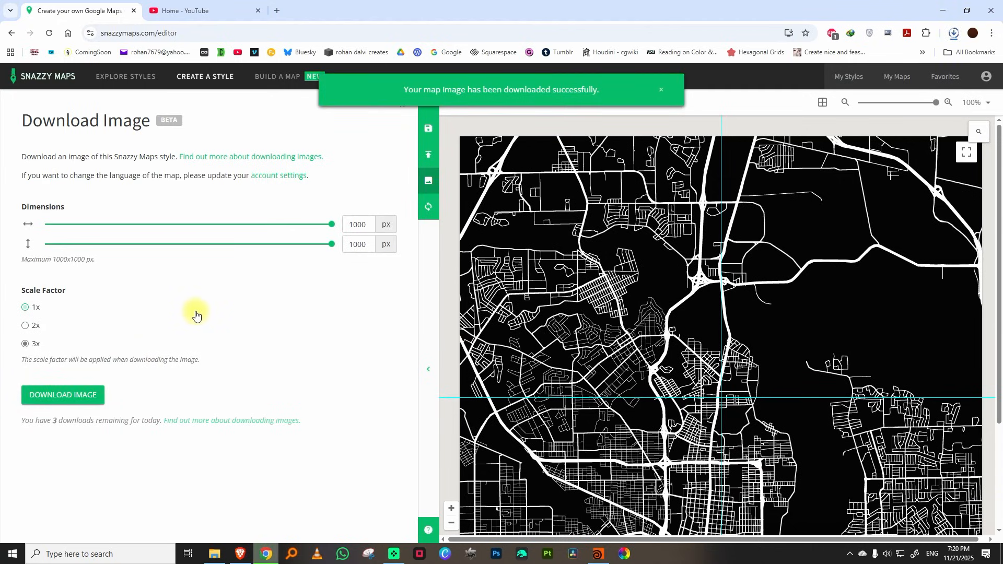
pyautogui.click(661, 89)
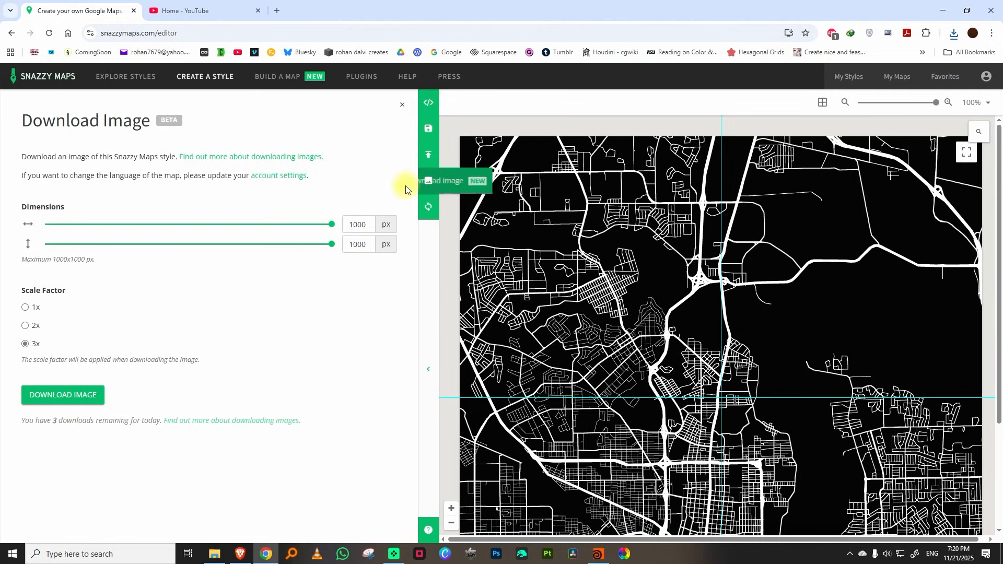
pyautogui.click(402, 107)
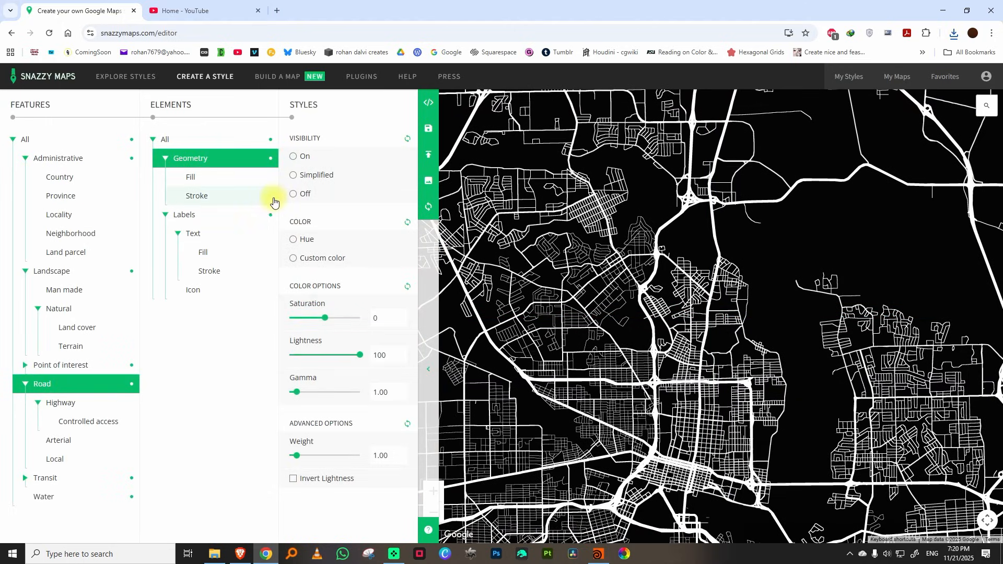
# Set the visibility of the Road geometry to Off and of all Water elements to On.
pyautogui.click(224, 139)
pyautogui.click(231, 158)
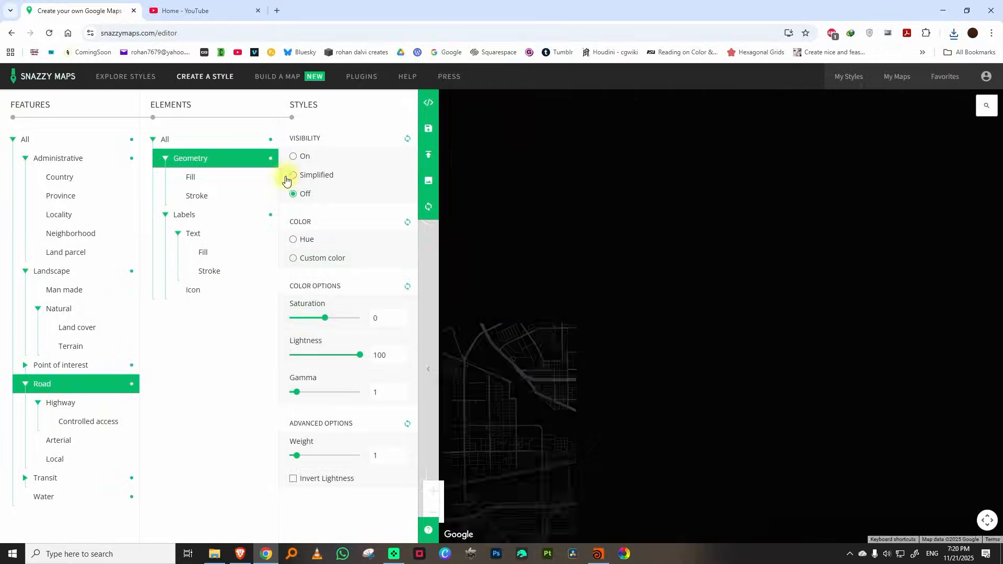
pyautogui.click(76, 496)
pyautogui.click(223, 143)
pyautogui.click(293, 157)
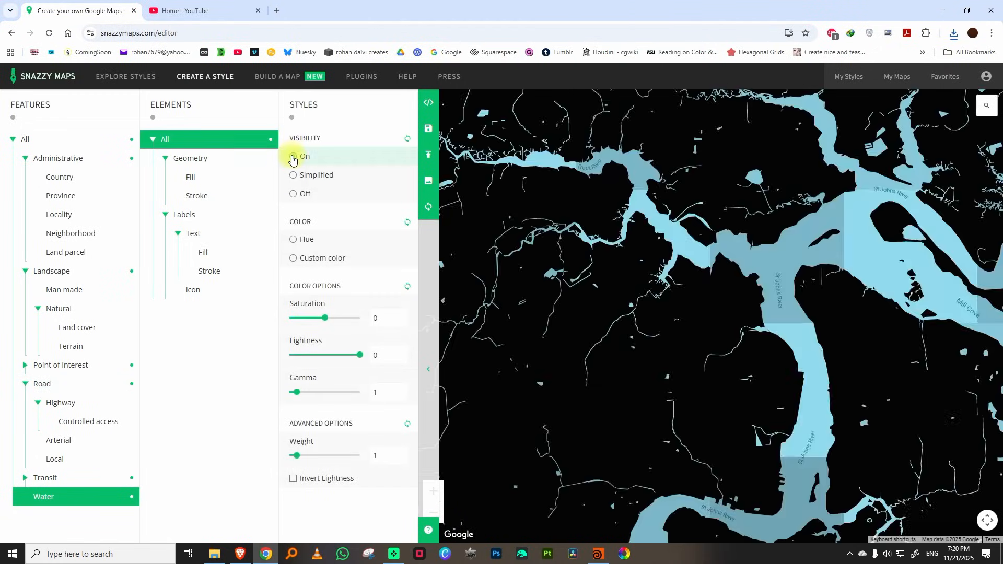
# Set the visibility of the Water labels to Off and the lightness of the Water geometry to 100.
pyautogui.click(196, 218)
pyautogui.click(293, 194)
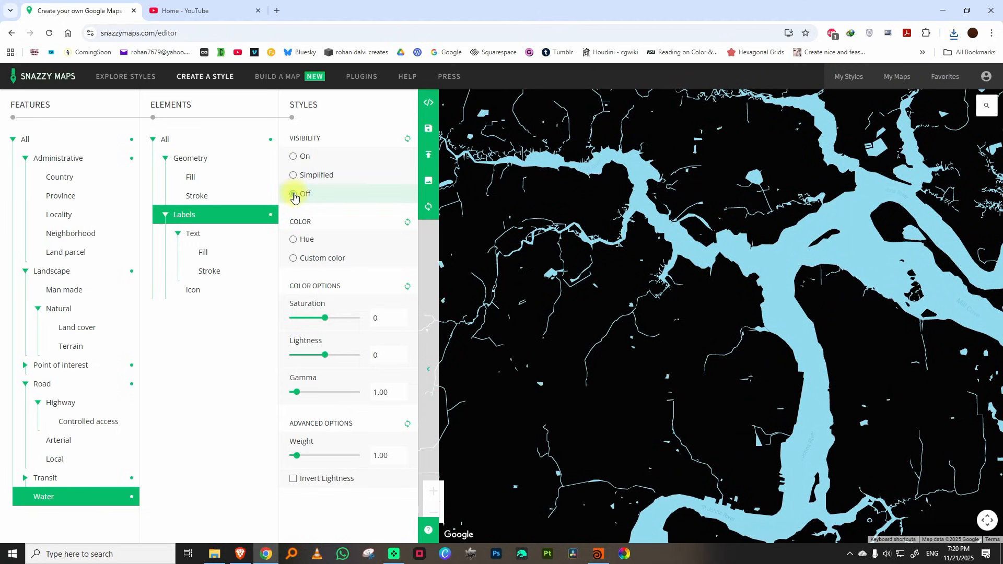
pyautogui.click(206, 160)
pyautogui.moveTo(324, 355); pyautogui.dragTo(380, 352)
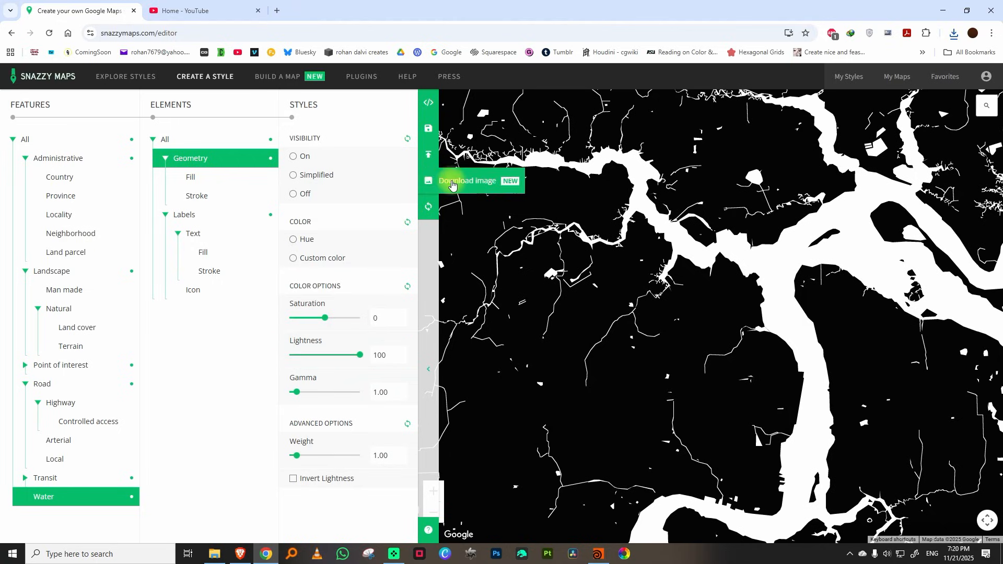
# Download the water map image with a 3x scale factor, and return to the style settings.
pyautogui.click(450, 183)
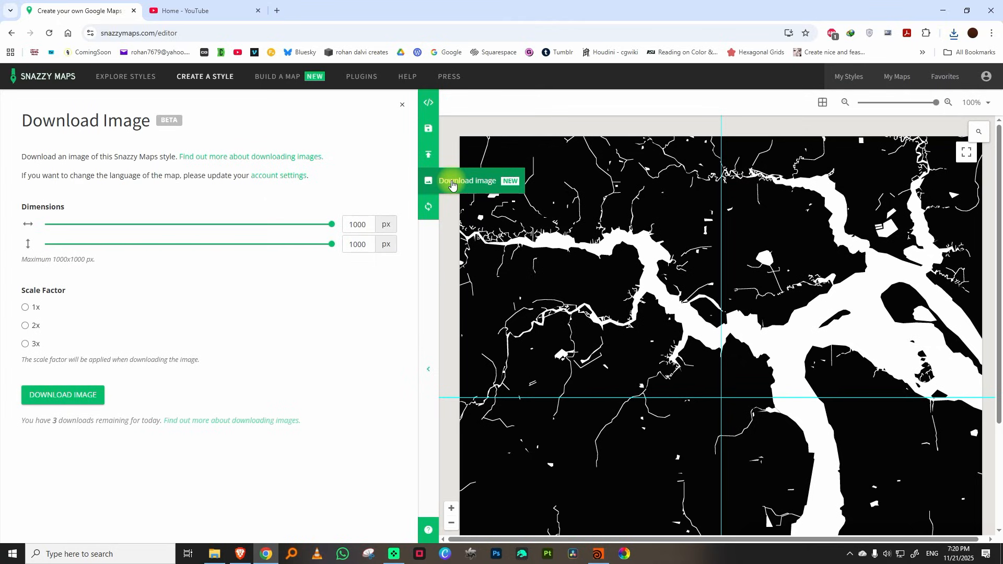
pyautogui.click(25, 344)
pyautogui.click(63, 394)
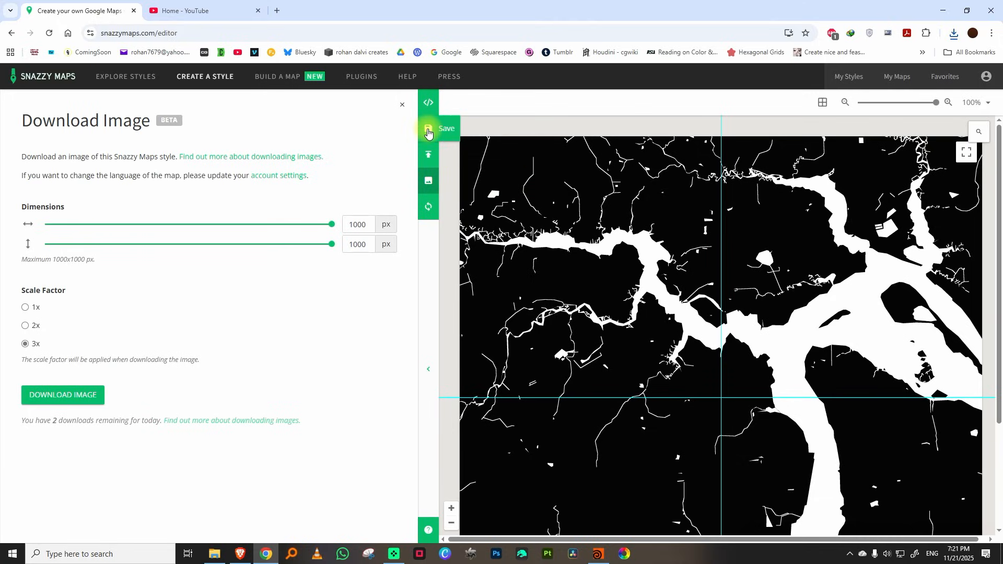
pyautogui.click(402, 105)
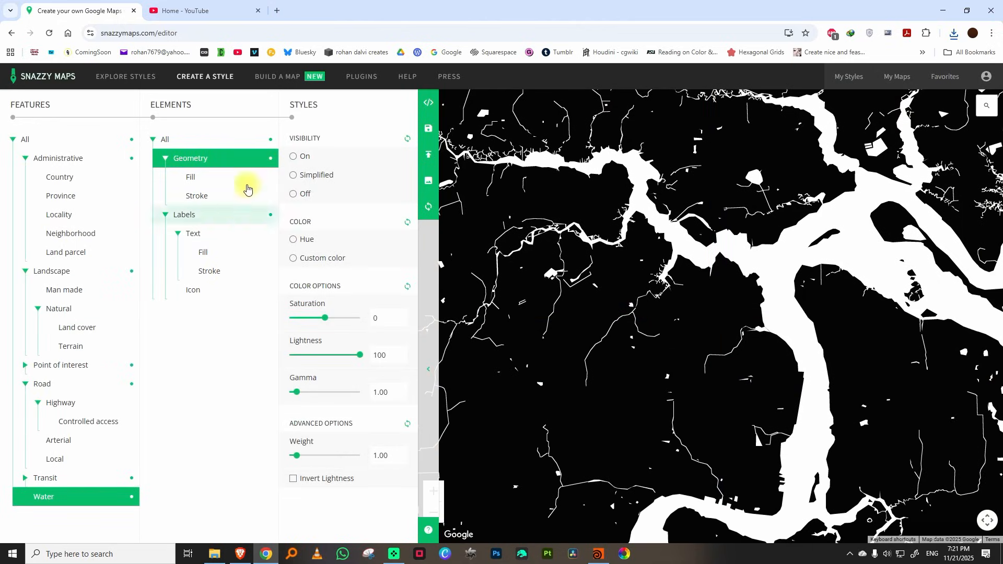
# Set the lightness of the Landscape geometry to -32.
pyautogui.click(87, 272)
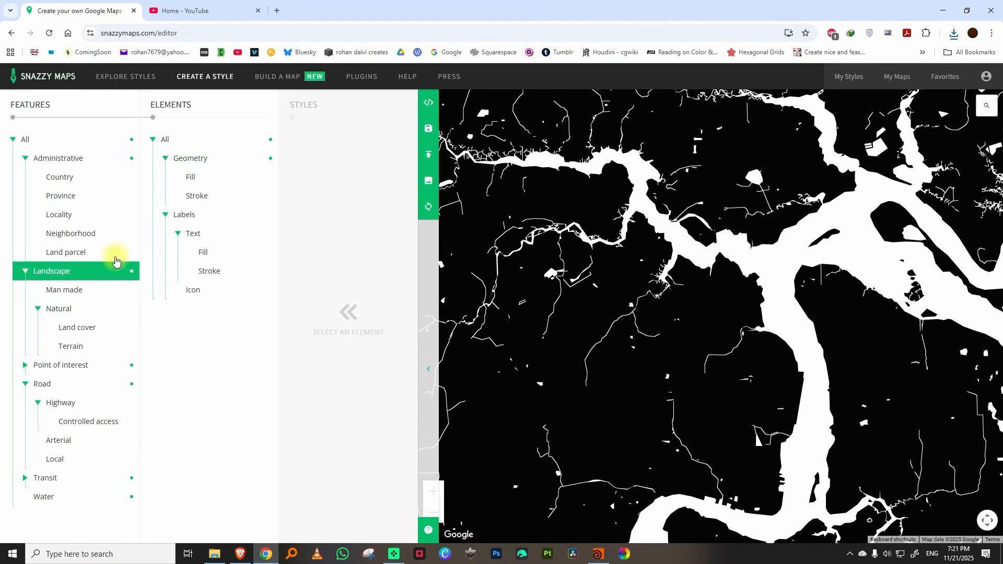
pyautogui.click(192, 179)
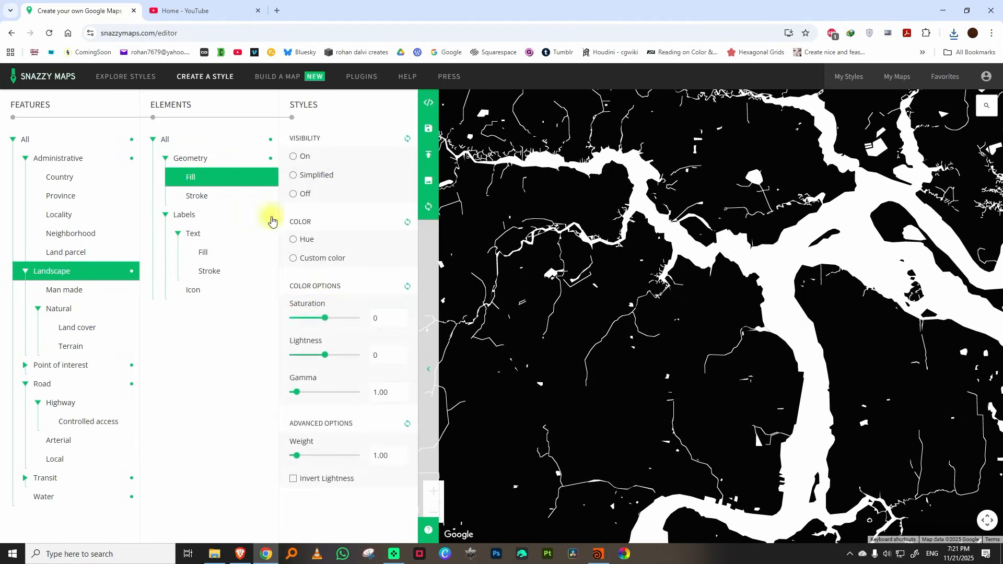
pyautogui.click(197, 156)
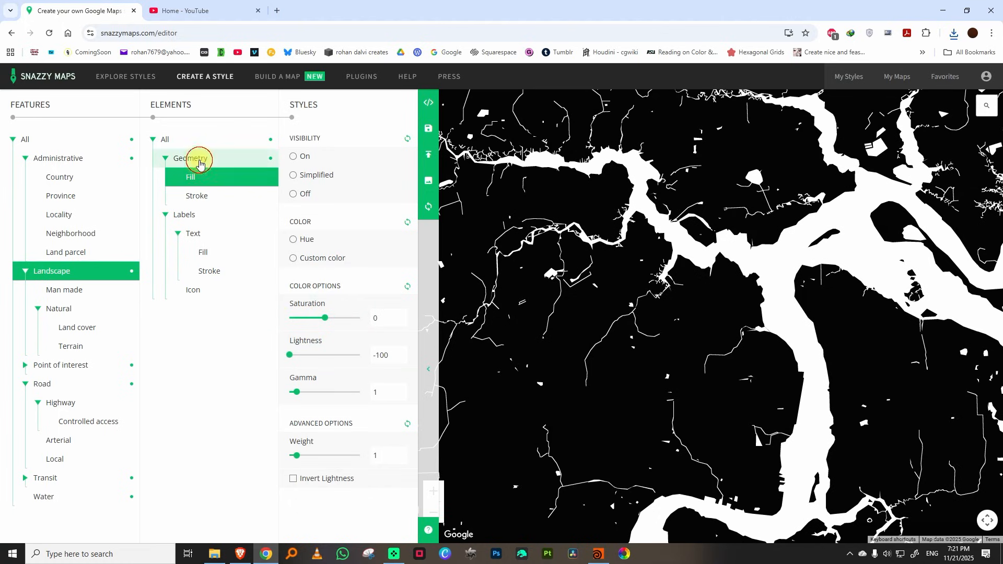
pyautogui.moveTo(290, 356); pyautogui.dragTo(314, 355)
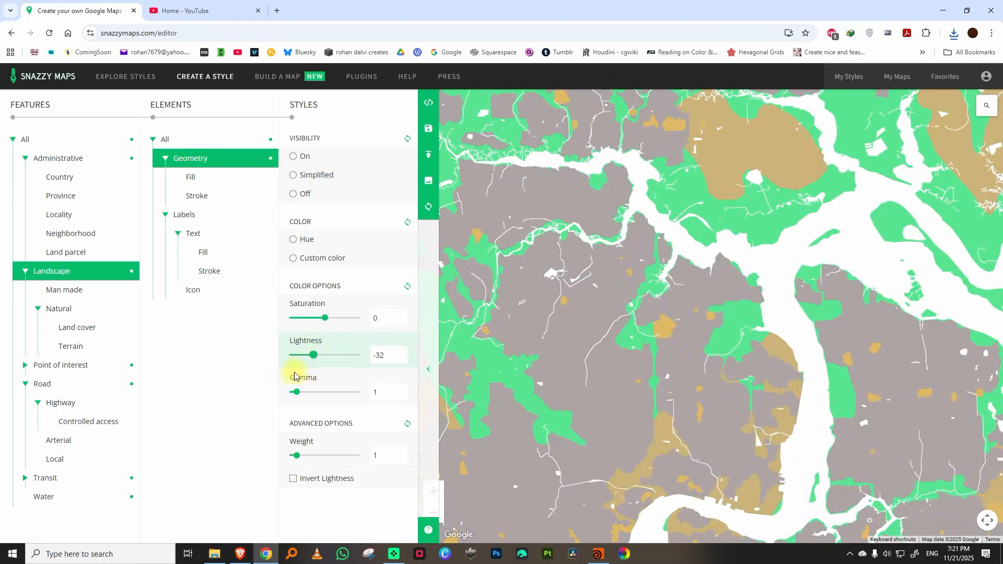
# Set the visibility of all Water elements to Off.
pyautogui.click(55, 497)
pyautogui.click(218, 139)
pyautogui.click(293, 194)
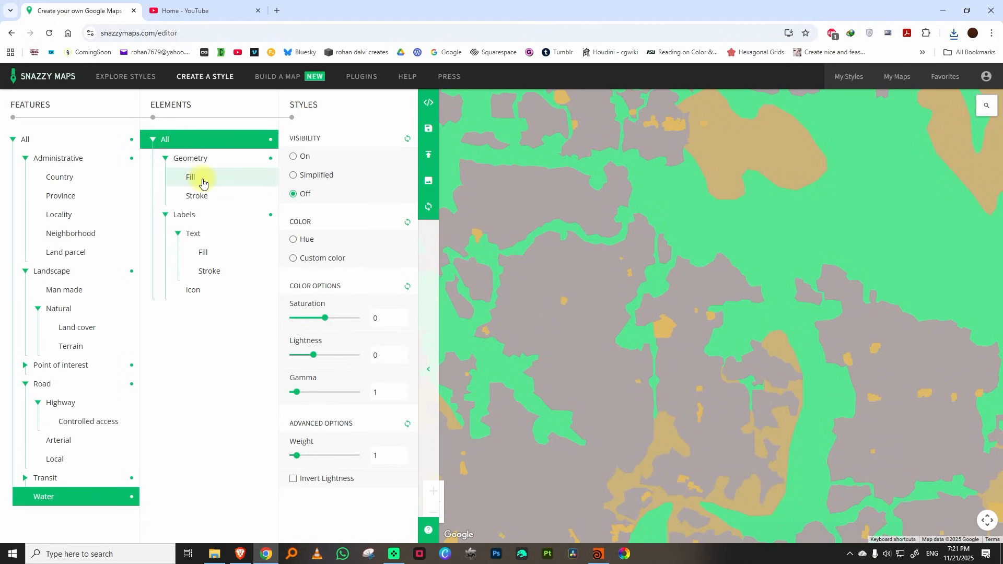
# Set the Landscape geometry's lightness to 1, gamma to 1.41 and weight to 4.85.
pyautogui.click(89, 271)
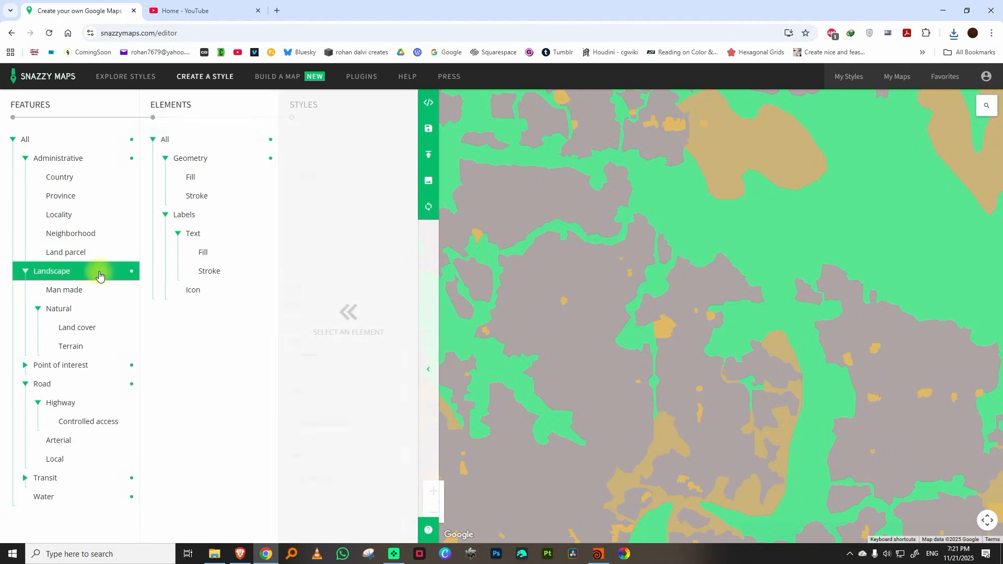
pyautogui.click(195, 158)
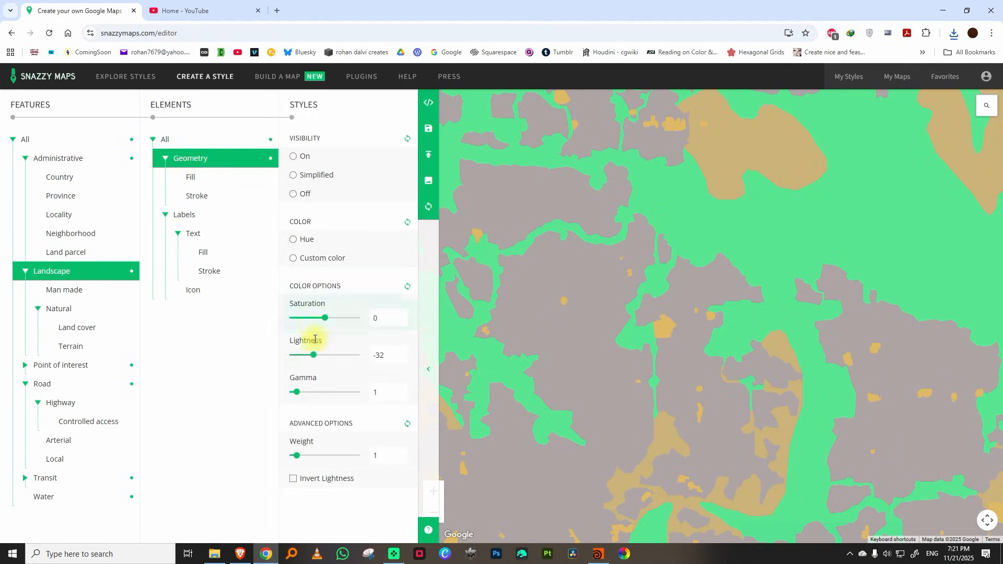
pyautogui.moveTo(315, 356); pyautogui.dragTo(276, 394)
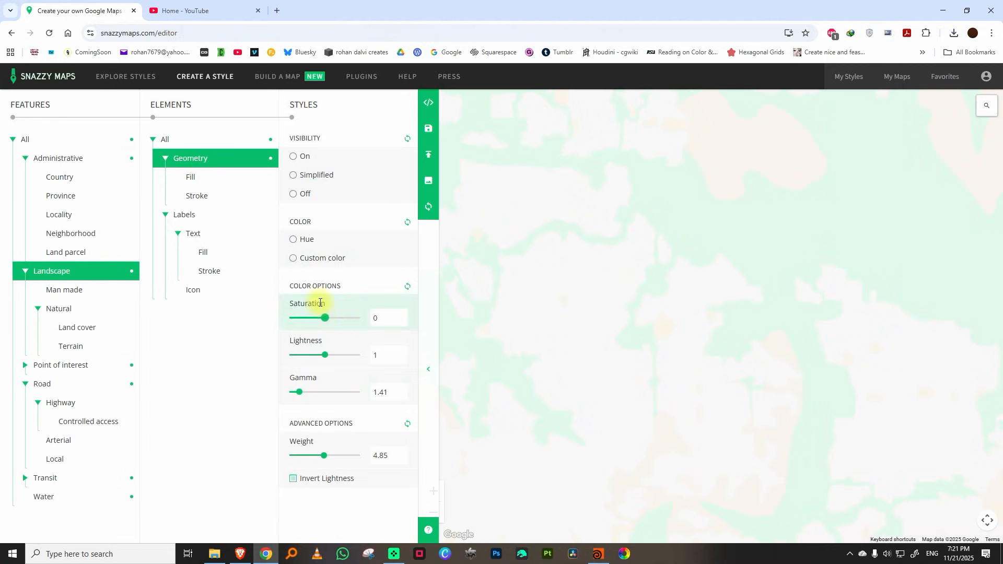
# Try the custom color ff0000 on the Landscape geometry, and switch its coloring to the hue ff0000 instead.
pyautogui.click(293, 260)
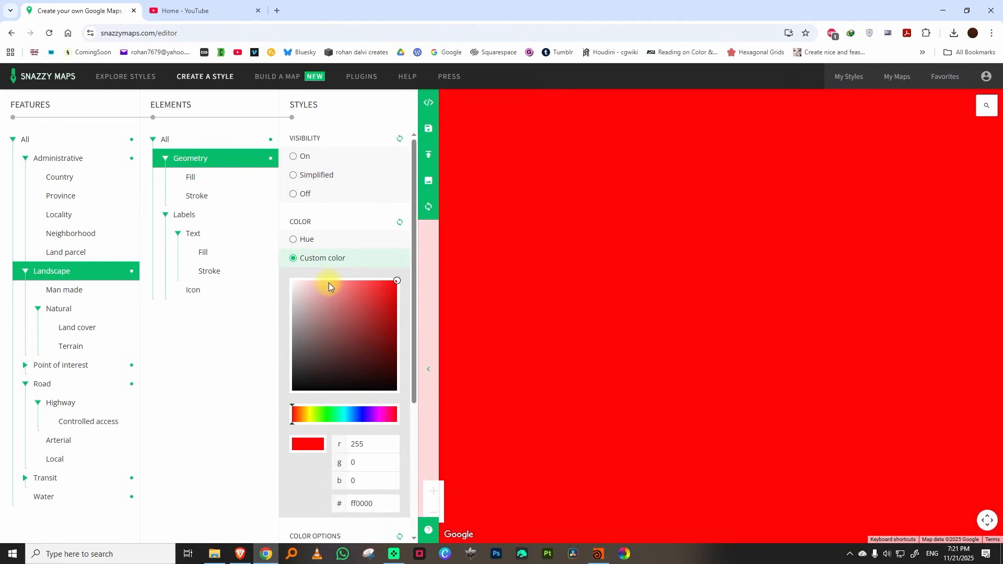
pyautogui.click(77, 499)
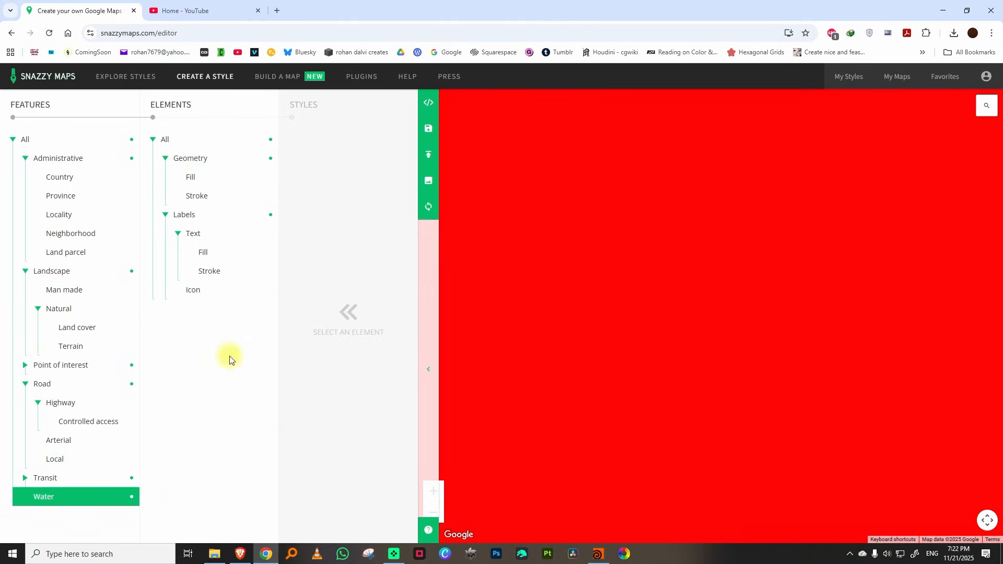
pyautogui.click(99, 271)
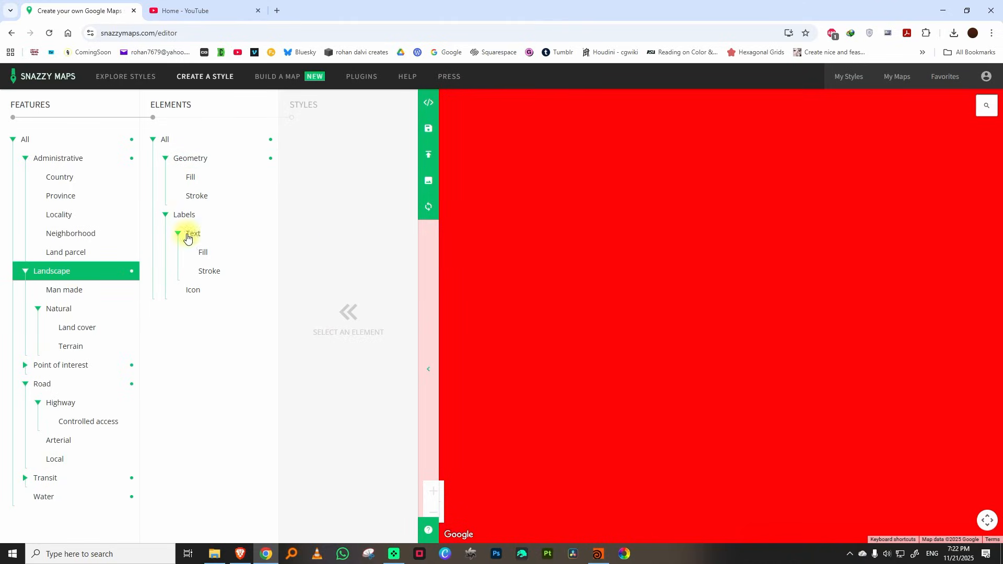
pyautogui.click(233, 138)
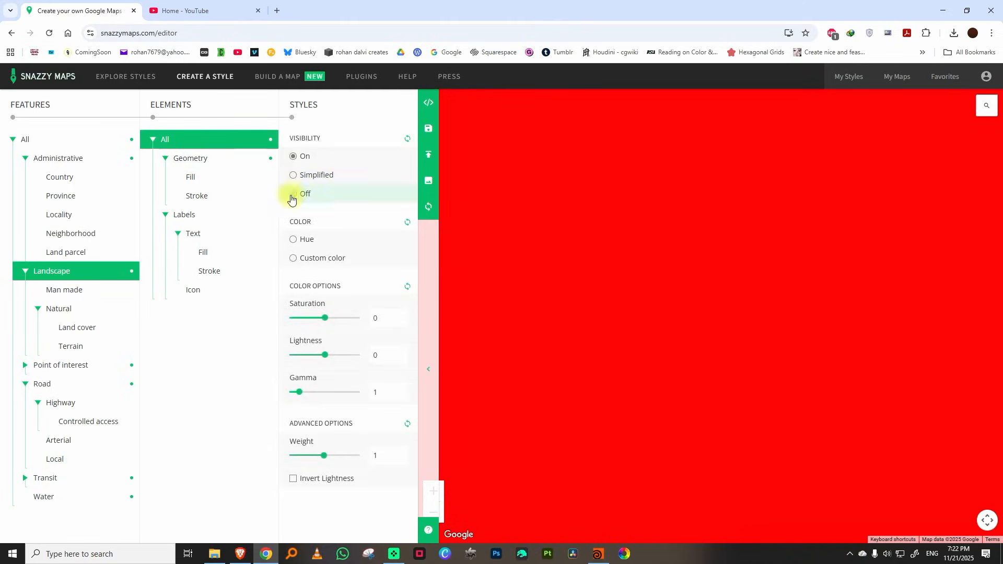
pyautogui.click(293, 239)
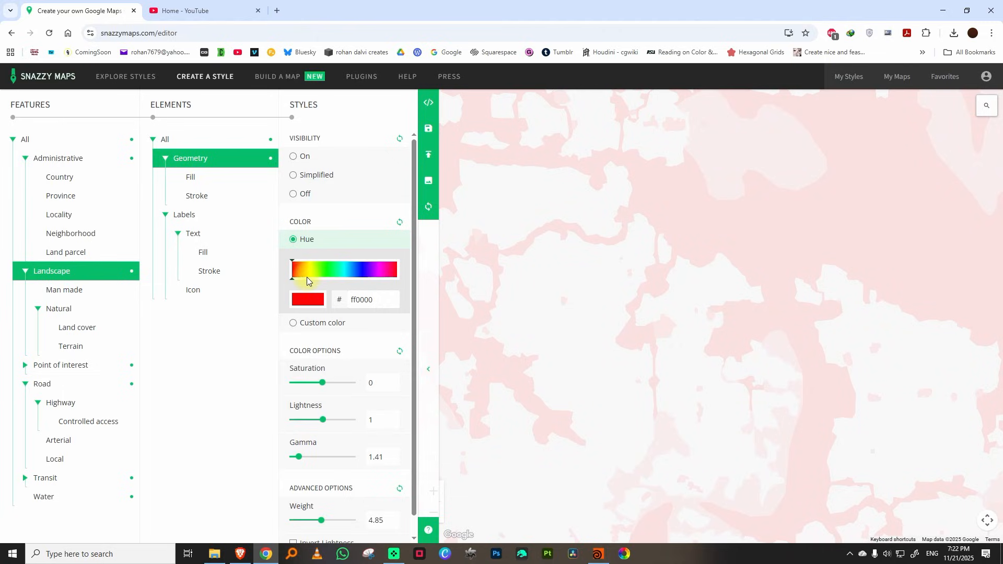
# Turn on the visibility of all Water elements and set the Water geometry's lightness to -100.
pyautogui.click(69, 498)
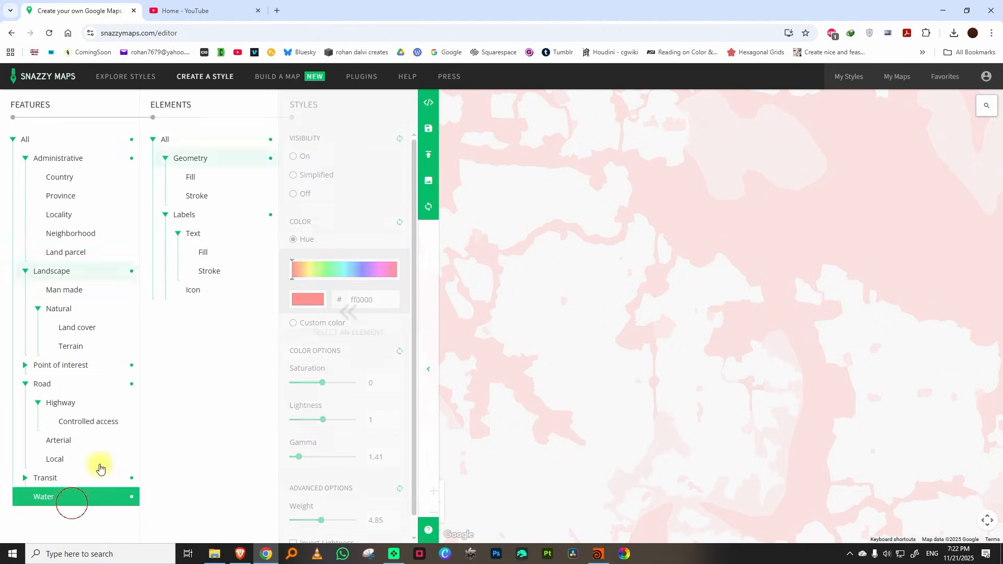
pyautogui.click(217, 139)
pyautogui.click(300, 197)
pyautogui.click(293, 155)
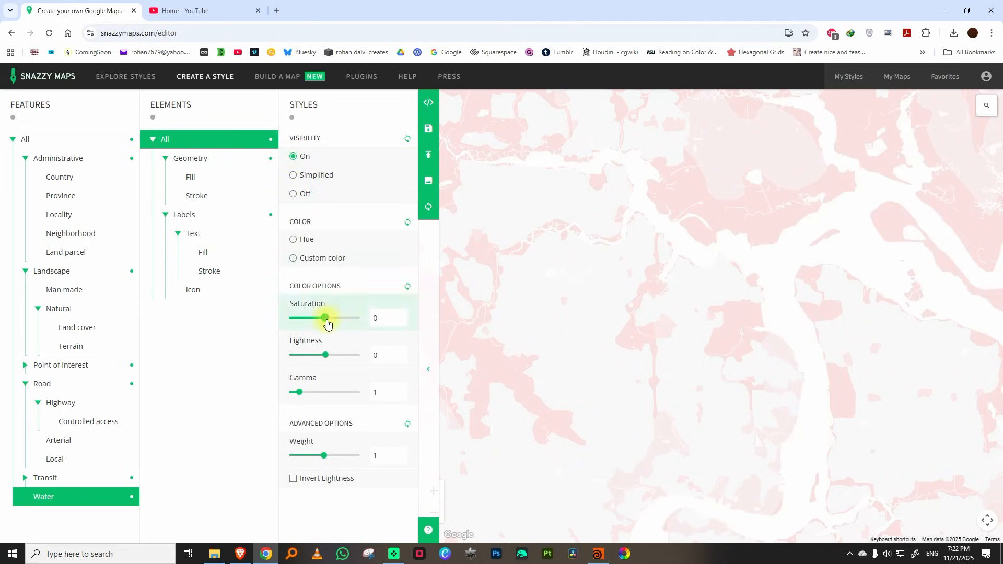
pyautogui.moveTo(326, 354); pyautogui.dragTo(266, 364)
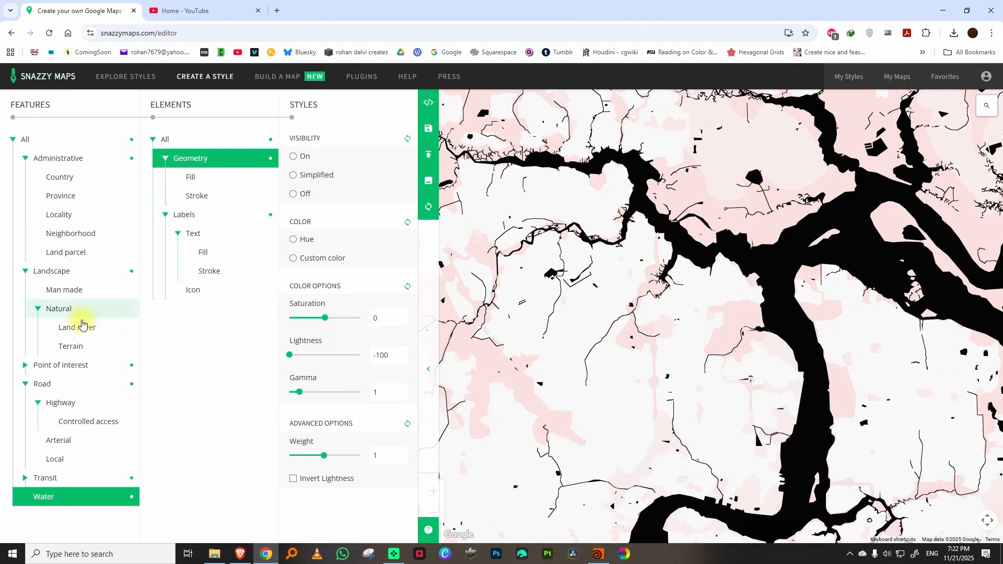
# Set the Landscape geometry's saturation to -100, gamma to 0.14 and weight to 4.53.
pyautogui.click(36, 270)
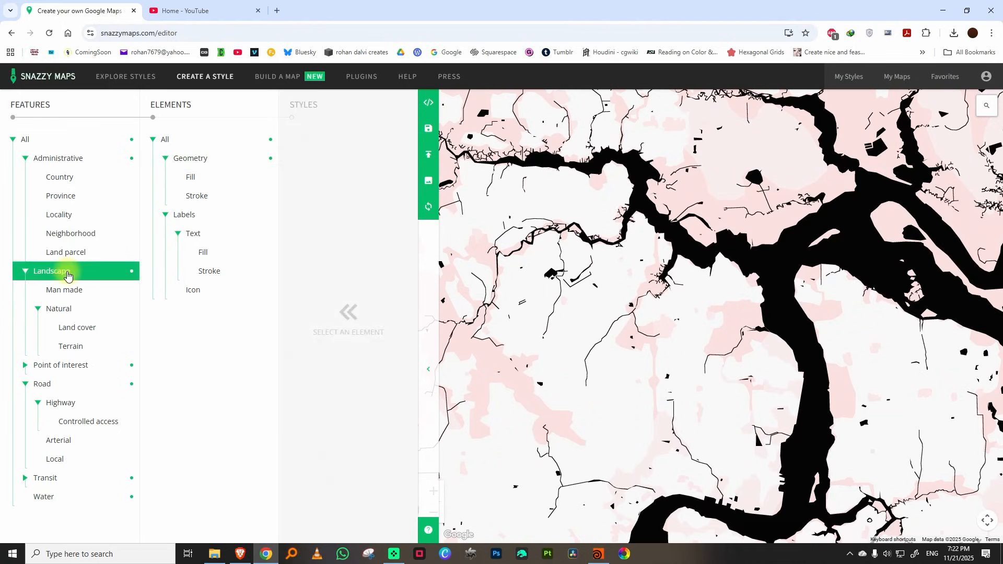
pyautogui.click(192, 158)
pyautogui.moveTo(322, 382); pyautogui.dragTo(282, 386)
pyautogui.moveTo(298, 457); pyautogui.dragTo(295, 460)
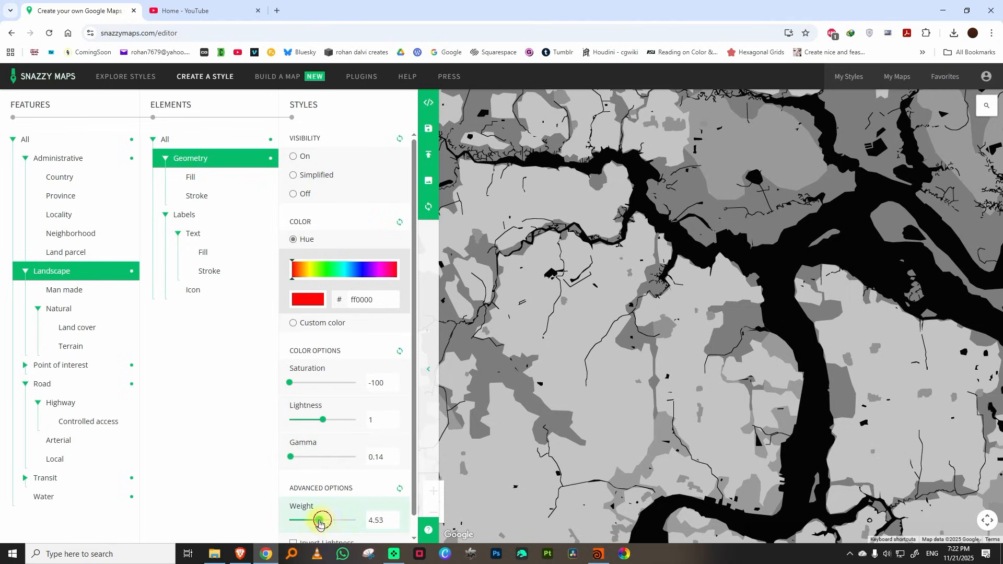
# Turn on Point of interest visibility, switch off its labels and set its geometry lightness to 100.
pyautogui.click(79, 373)
pyautogui.click(190, 139)
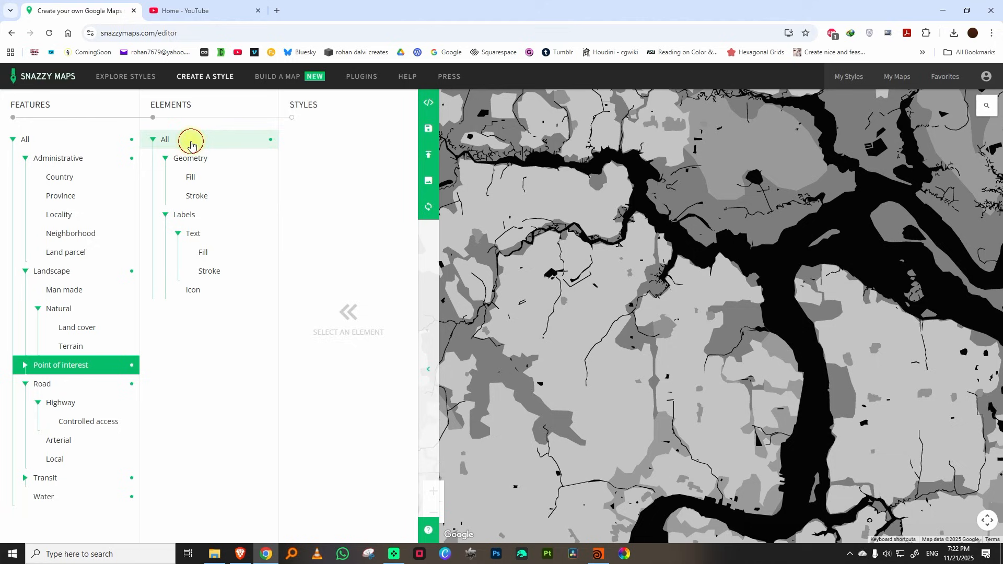
pyautogui.click(293, 156)
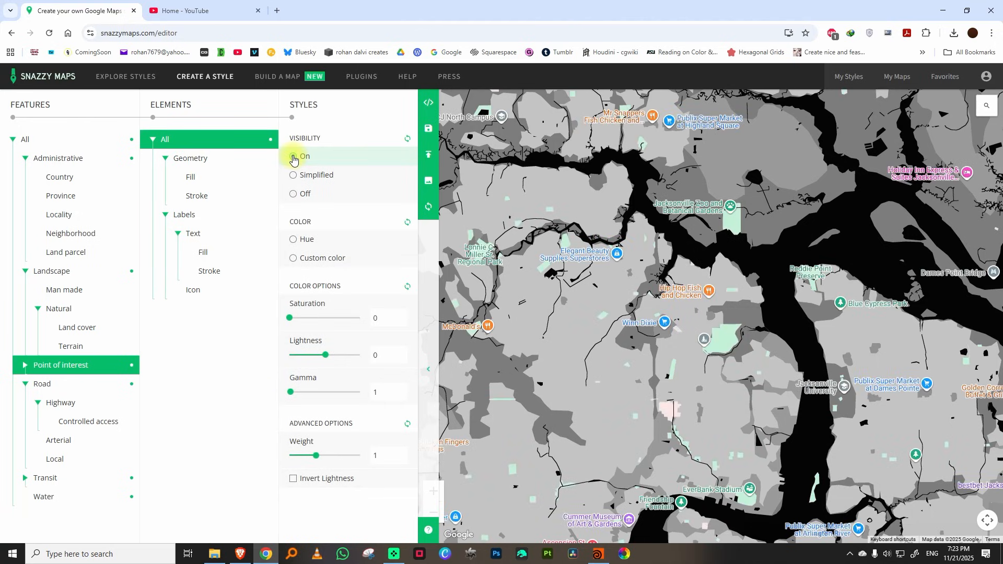
pyautogui.click(204, 221)
pyautogui.click(293, 194)
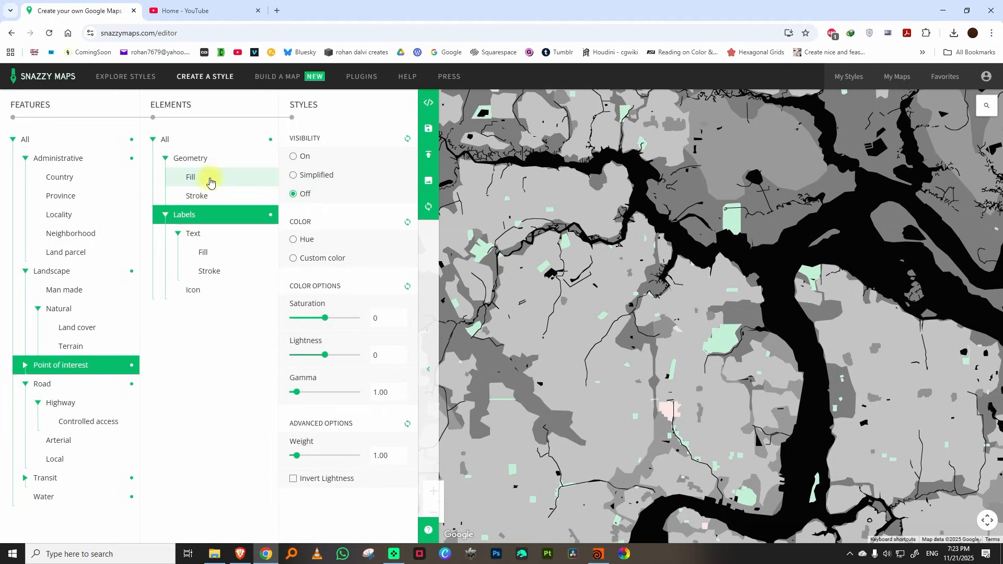
pyautogui.click(202, 160)
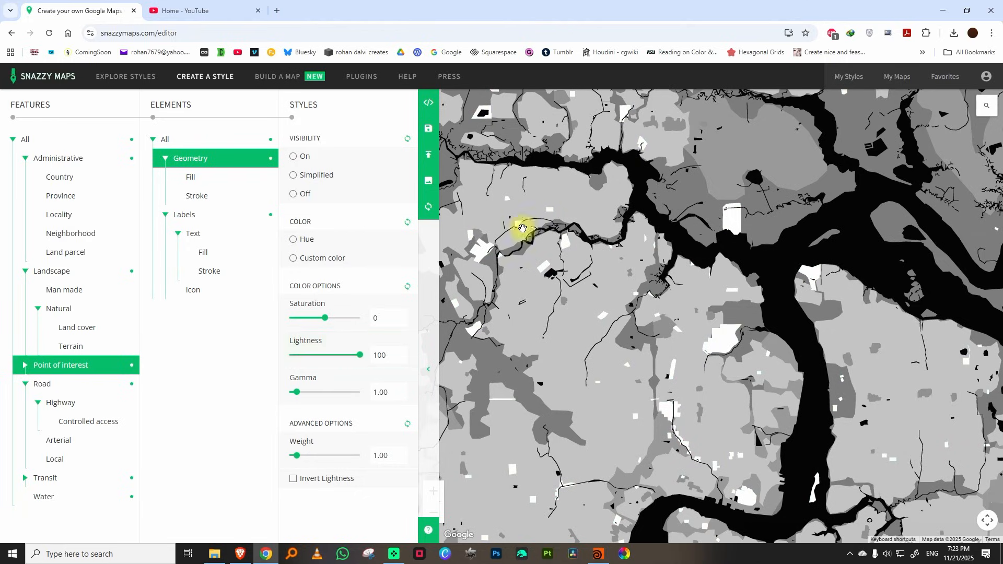
# Download an image of the styled landscape map at a 3x scale factor.
pyautogui.click(448, 187)
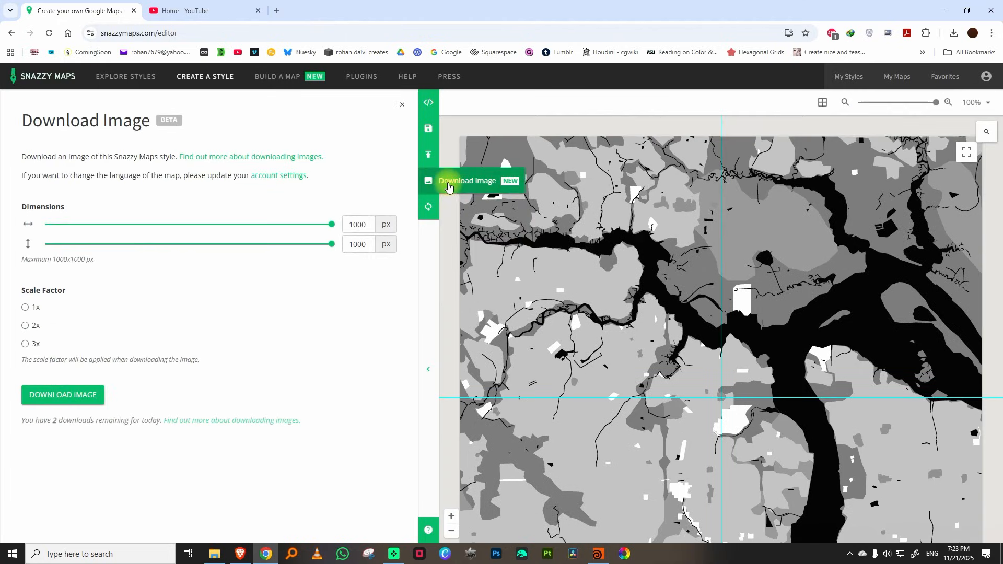
pyautogui.click(24, 344)
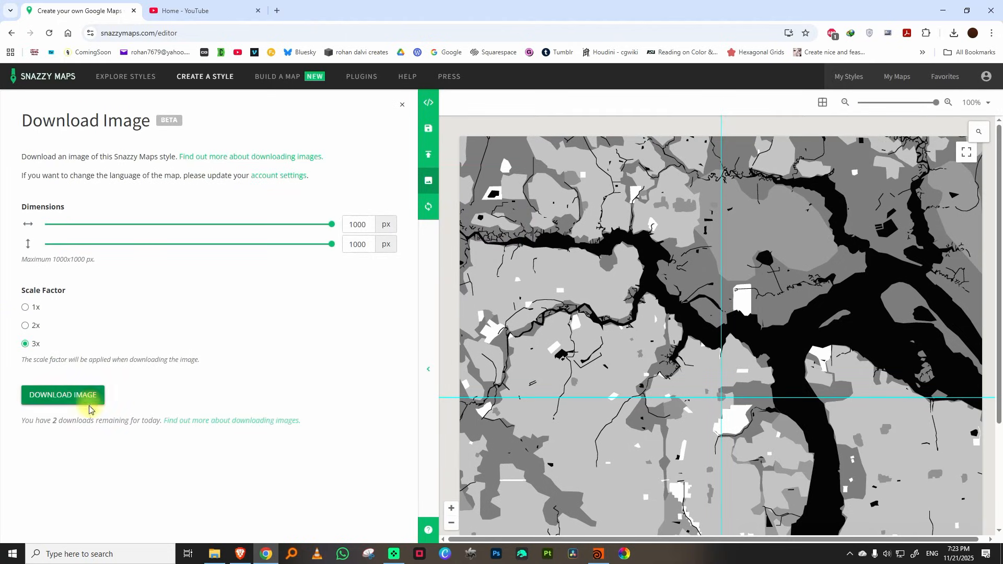
pyautogui.click(83, 401)
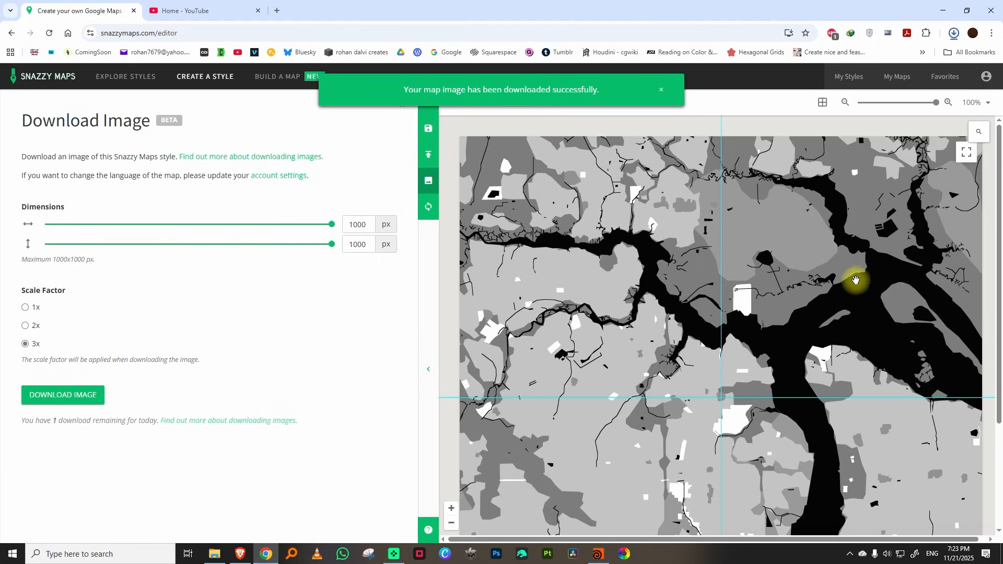
# Switch to the Downloads folder in File Explorer and open snazzy-image (4).png.
pyautogui.click(954, 33)
pyautogui.click(943, 10)
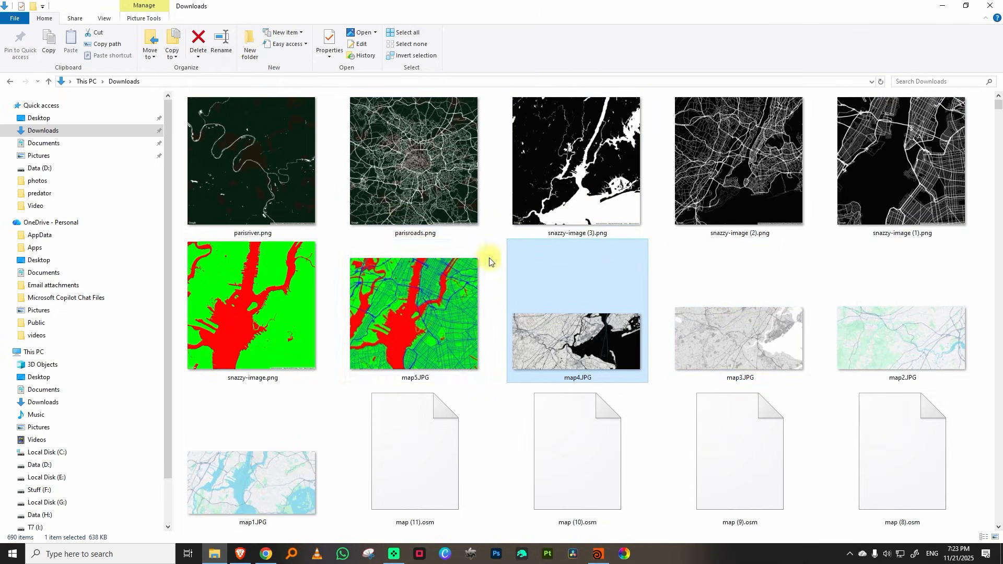
pyautogui.click(499, 244)
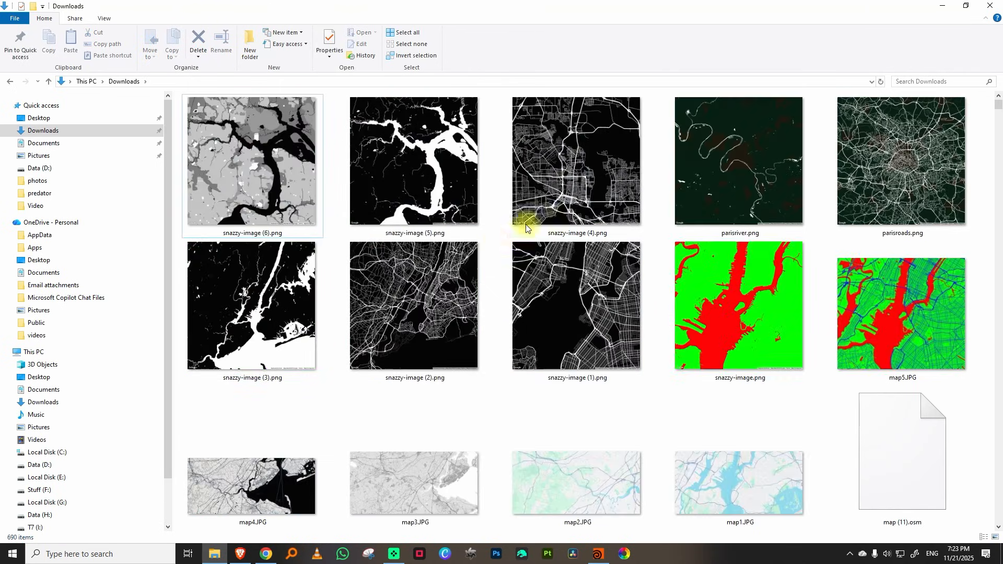
pyautogui.click(578, 202)
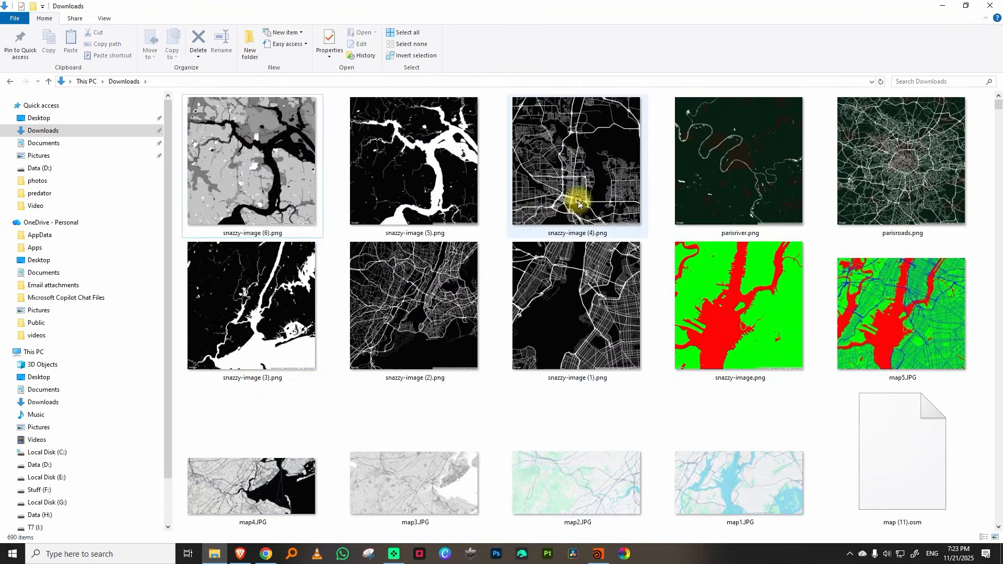
pyautogui.doubleClick(578, 203)
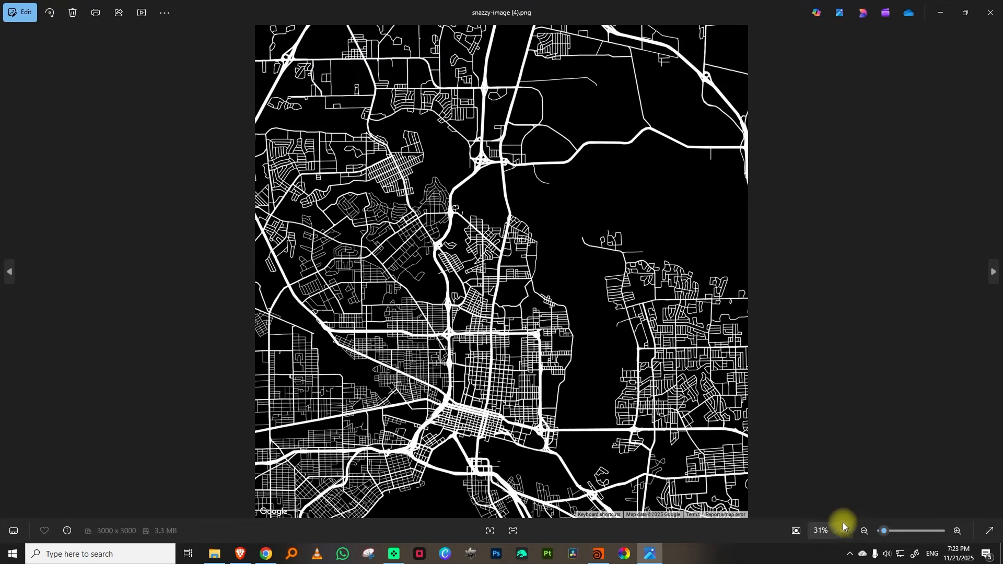
# Inspect the road map image at 100% zoom and close the image viewer.
pyautogui.click(840, 528)
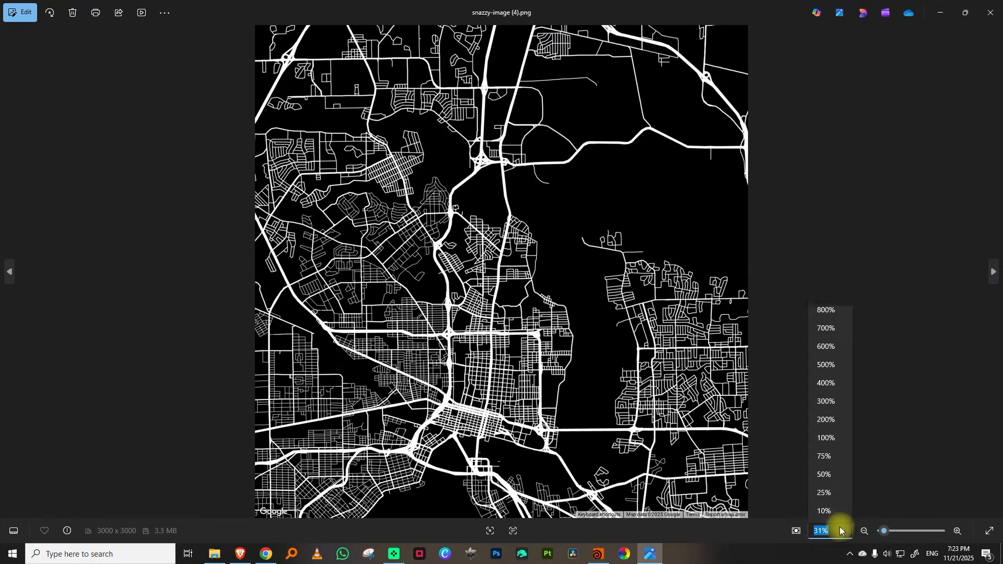
pyautogui.click(824, 440)
pyautogui.moveTo(426, 264); pyautogui.dragTo(470, 269)
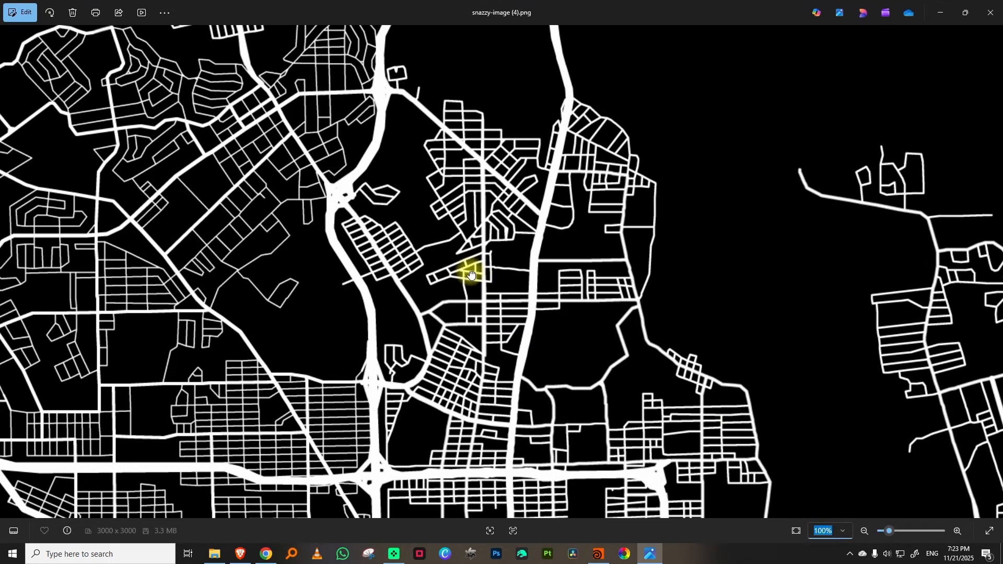
pyautogui.moveTo(425, 234); pyautogui.dragTo(562, 303)
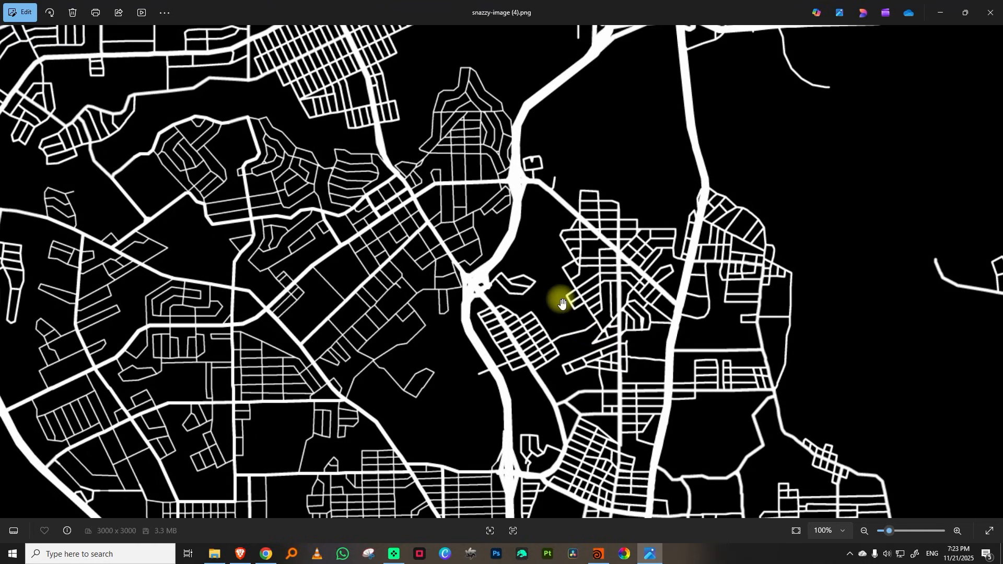
pyautogui.click(983, 18)
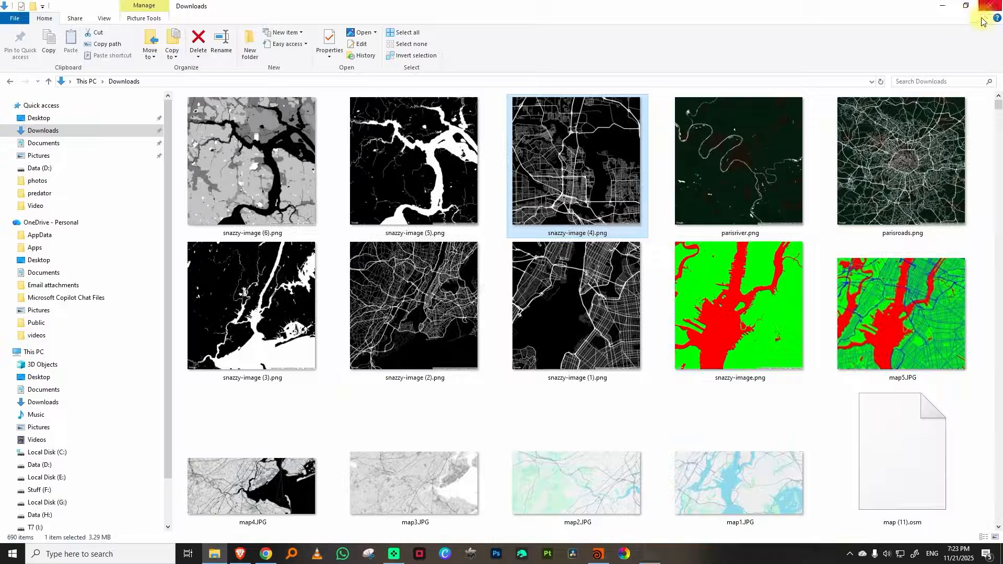
# Switch to Houdini and add a Trace node in an empty area of the geo1 network.
pyautogui.click(984, 7)
pyautogui.click(599, 552)
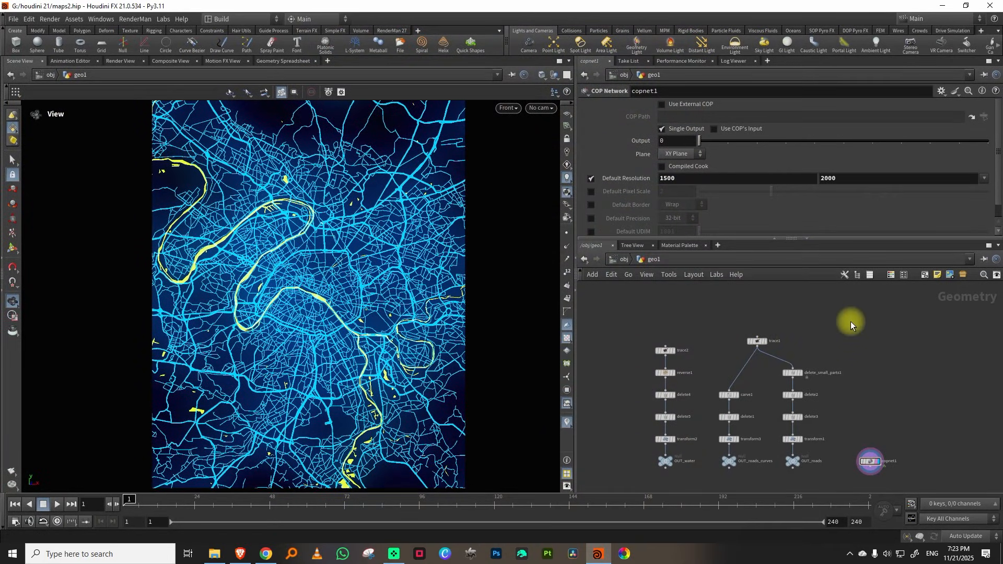
pyautogui.moveTo(850, 321); pyautogui.dragTo(817, 331, button='middle')
pyautogui.moveTo(834, 333); pyautogui.dragTo(815, 337, button='right')
pyautogui.moveTo(853, 357); pyautogui.dragTo(823, 355, button='middle')
pyautogui.moveTo(835, 356); pyautogui.dragTo(863, 339, button='right')
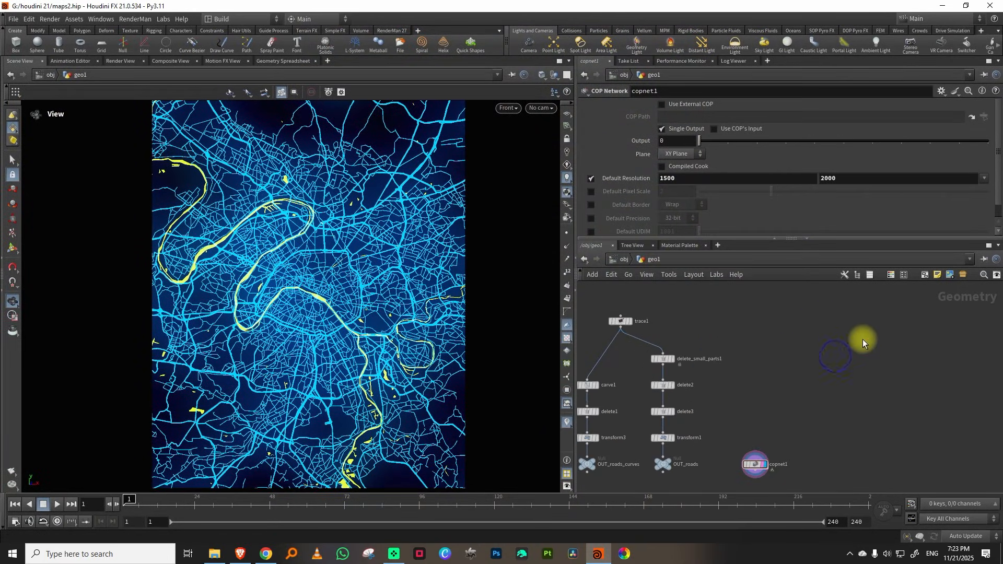
pyautogui.press('Tab')
pyautogui.write('tra')
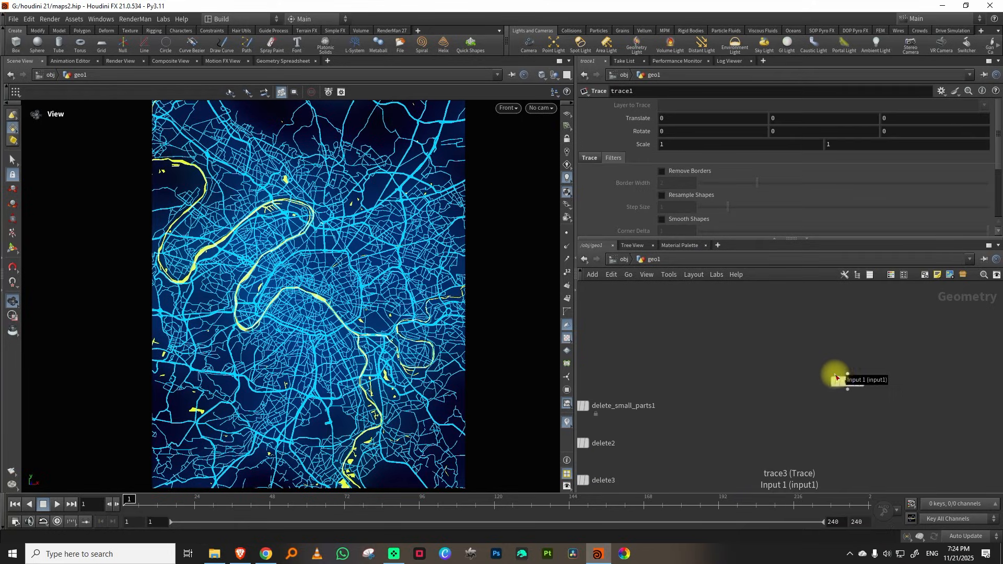
# Duplicate the new Trace node and delete the original, keeping only the copy.
pyautogui.hotkey('ctrl', 'c')
pyautogui.hotkey('ctrl', 'v')
pyautogui.moveTo(965, 351); pyautogui.dragTo(919, 348, button='middle')
pyautogui.moveTo(823, 341); pyautogui.dragTo(764, 415)
pyautogui.press('Delete')
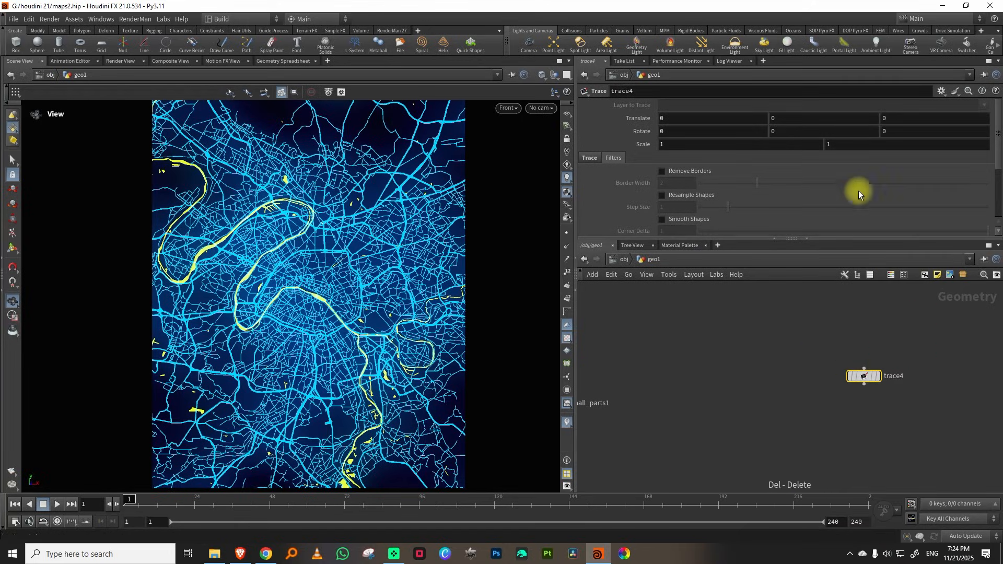
# Set the Trace node's image input to snazzy-image (4).png and turn on the node's display flag.
pyautogui.click(590, 158)
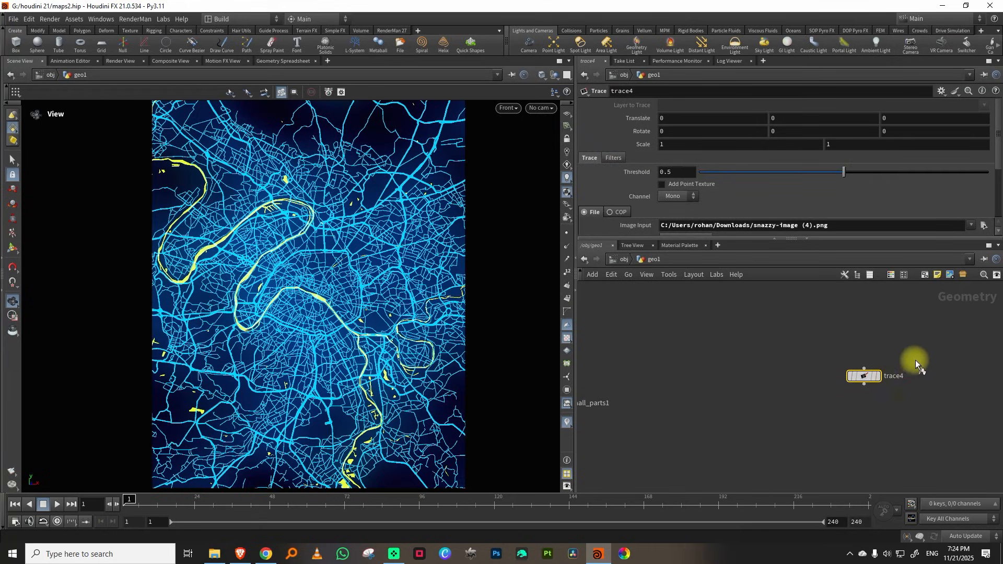
pyautogui.moveTo(913, 359); pyautogui.dragTo(804, 415)
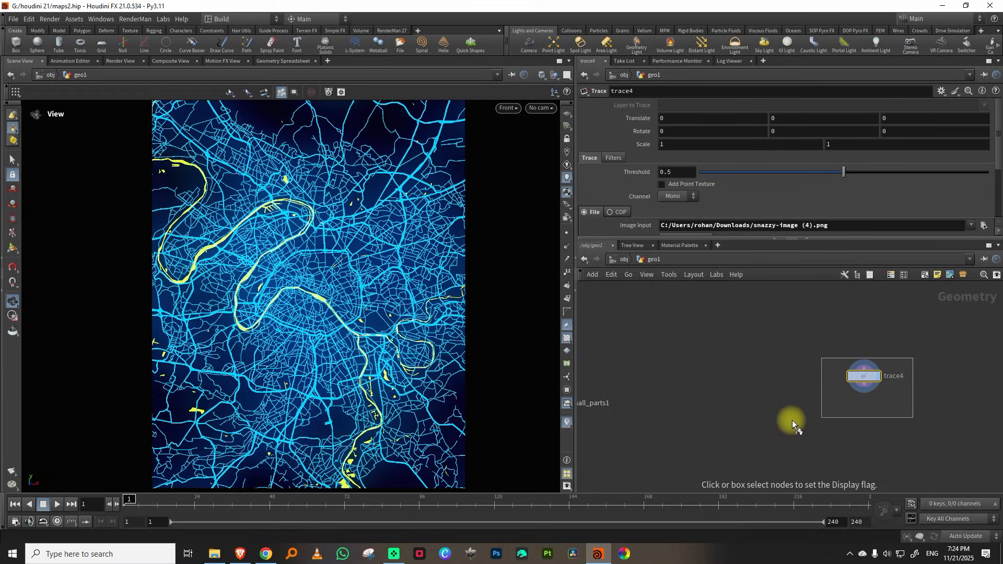
pyautogui.moveTo(793, 415); pyautogui.dragTo(793, 417)
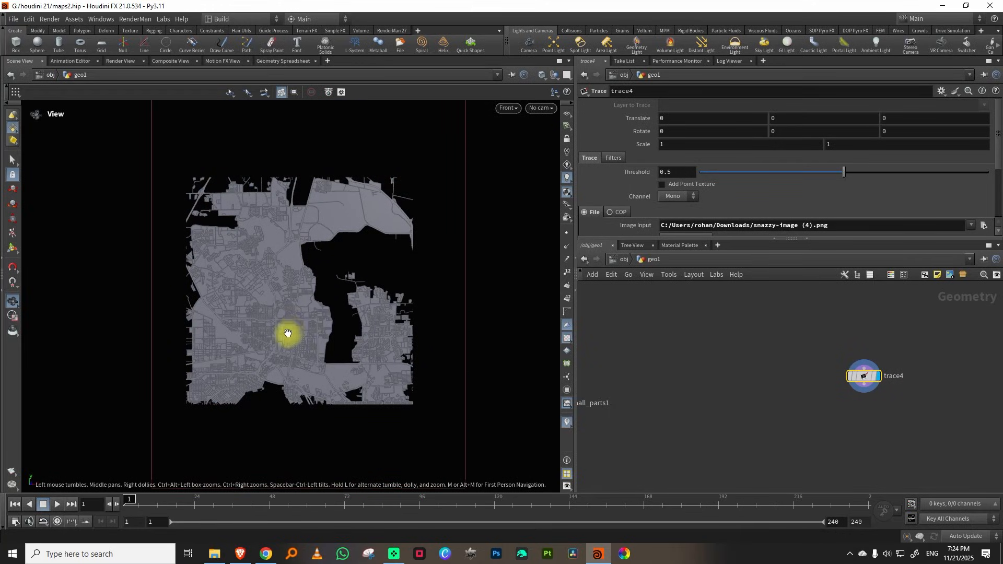
# Examine the traced road geometry up close in wireframe and as a whole in shaded display.
pyautogui.scroll(2, 269, 319)
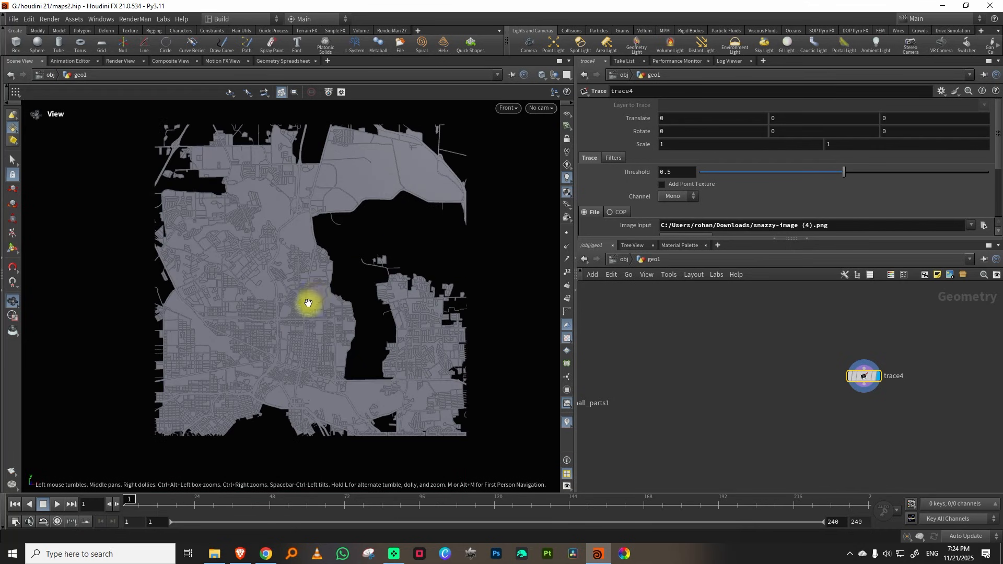
pyautogui.press('w')
pyautogui.scroll(6, 275, 366)
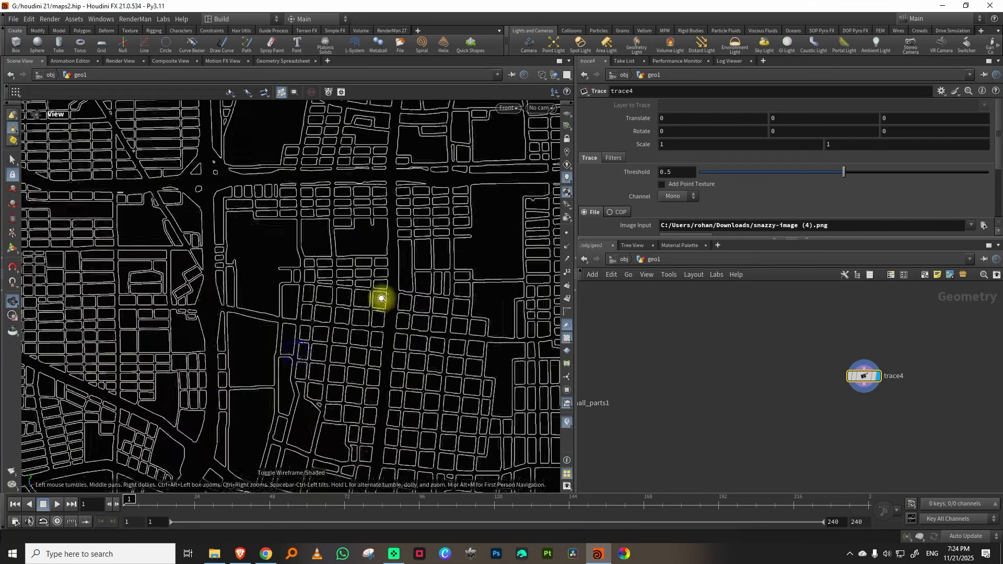
pyautogui.scroll(-6, 264, 353)
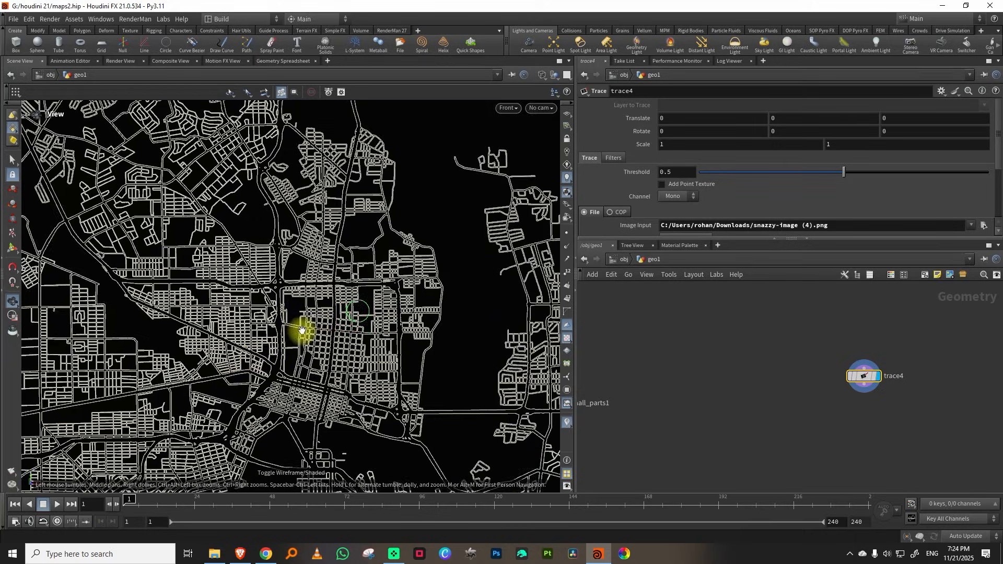
pyautogui.press('w')
pyautogui.scroll(-5, 301, 329)
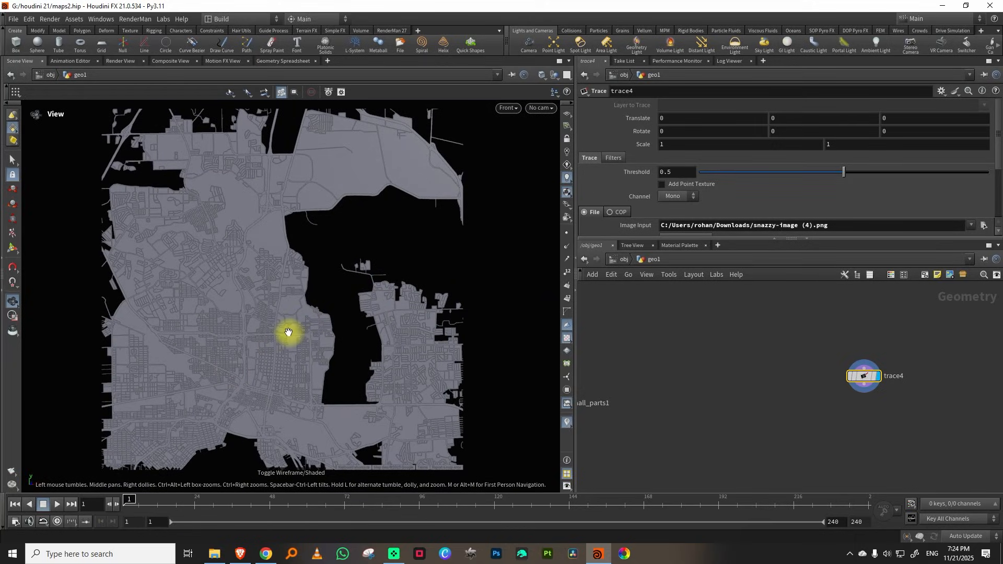
pyautogui.moveTo(288, 333); pyautogui.dragTo(299, 327, button='middle')
pyautogui.scroll(-1, 300, 328)
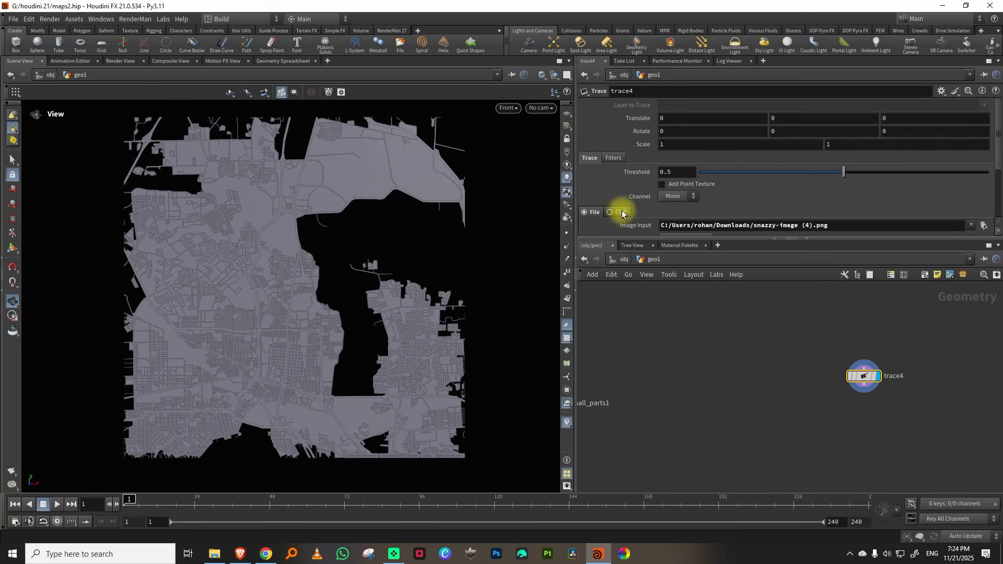
# Enable Remove Borders in the Trace node's filters and enlarge the parameter area to show the remaining filter options.
pyautogui.scroll(-3, 679, 178)
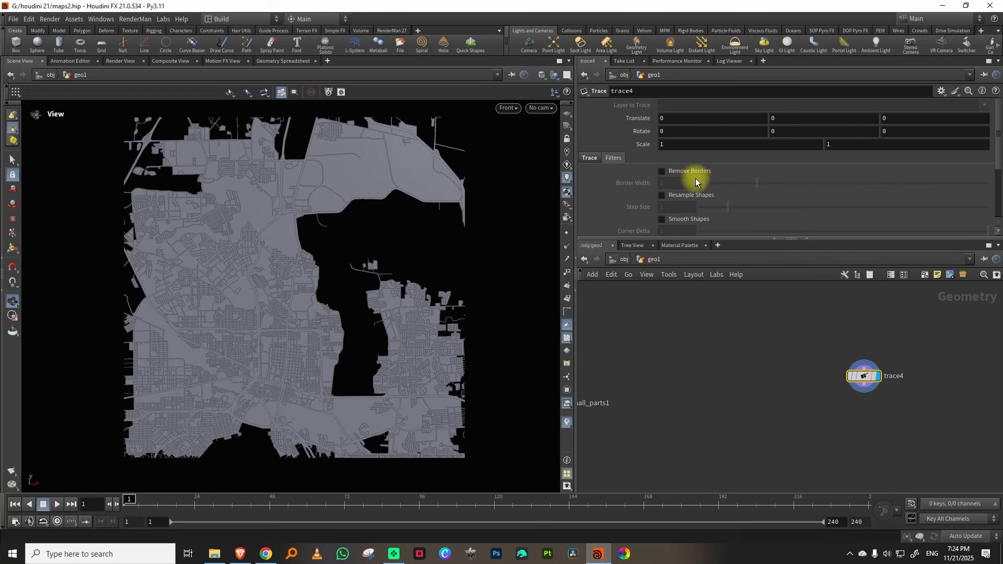
pyautogui.moveTo(735, 240); pyautogui.dragTo(735, 300)
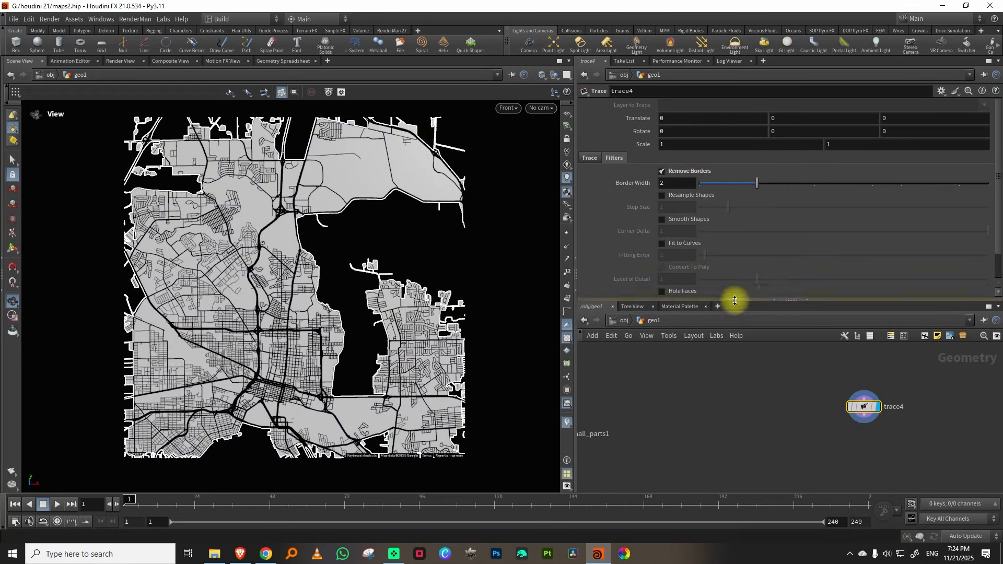
pyautogui.scroll(-1, 992, 233)
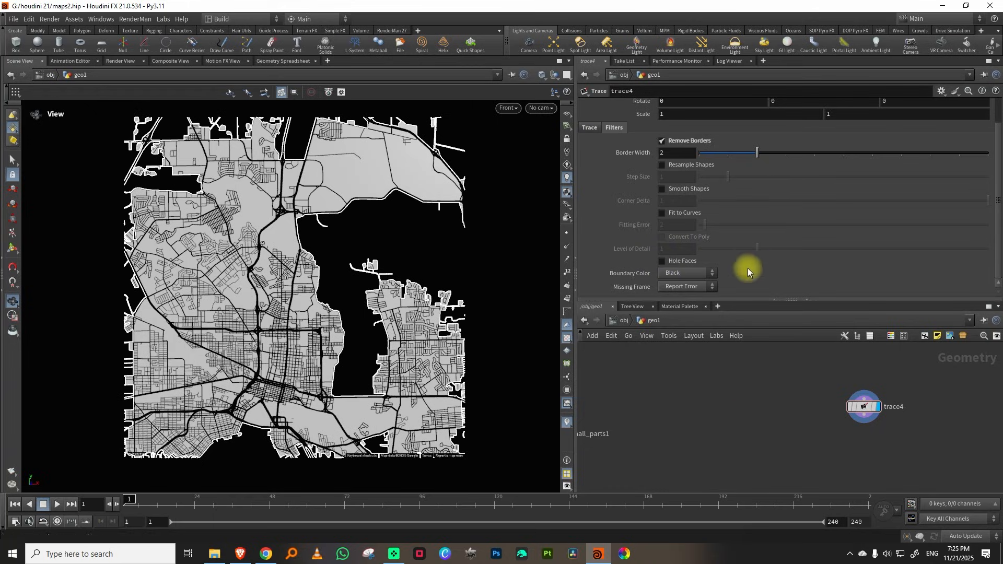
# Duplicate the Trace node, set the copy's image input to snazzy-image (5).png and disable its Remove Borders filter.
pyautogui.moveTo(745, 299); pyautogui.dragTo(757, 256)
pyautogui.click(762, 332)
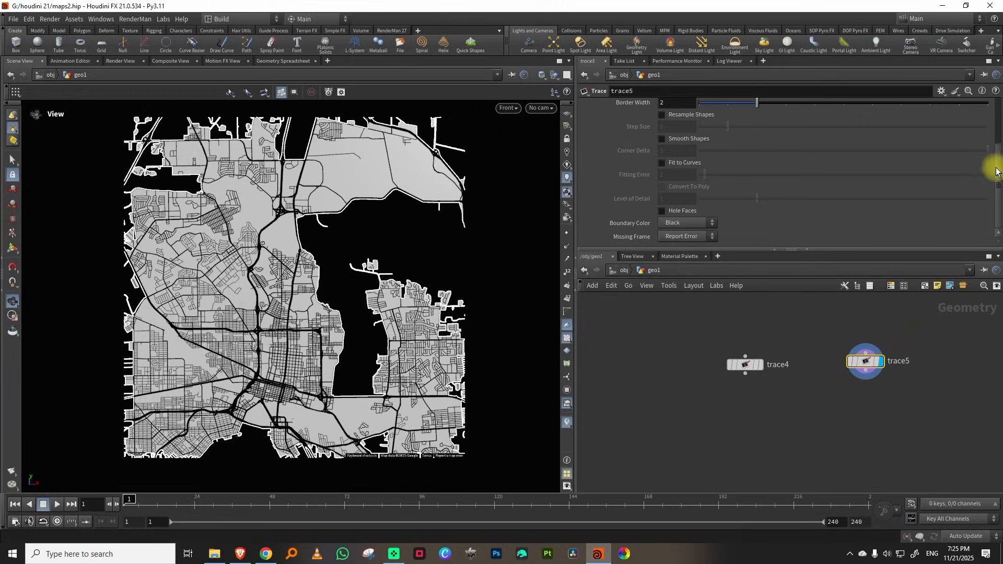
pyautogui.scroll(3, 985, 162)
pyautogui.click(588, 151)
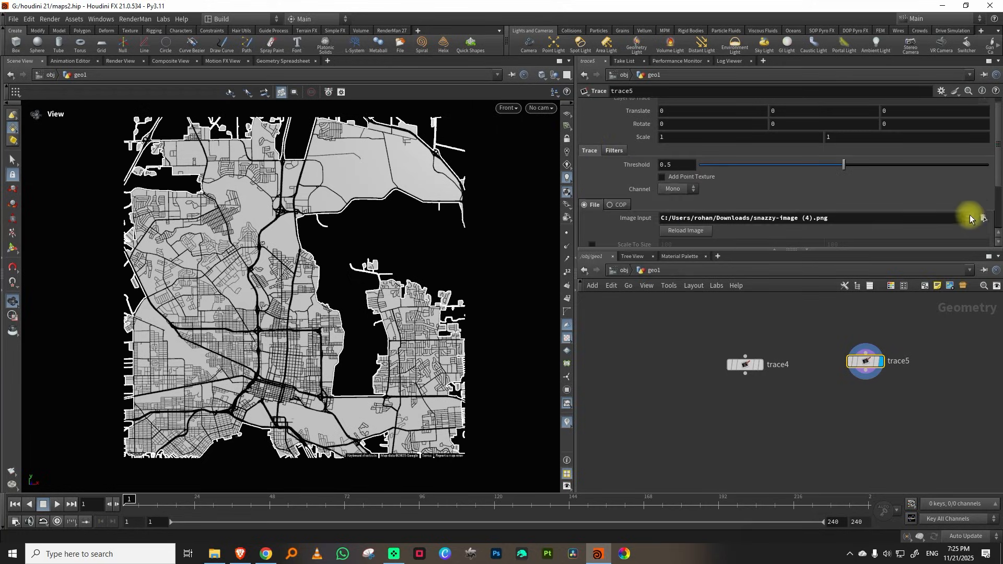
pyautogui.click(618, 151)
pyautogui.click(662, 164)
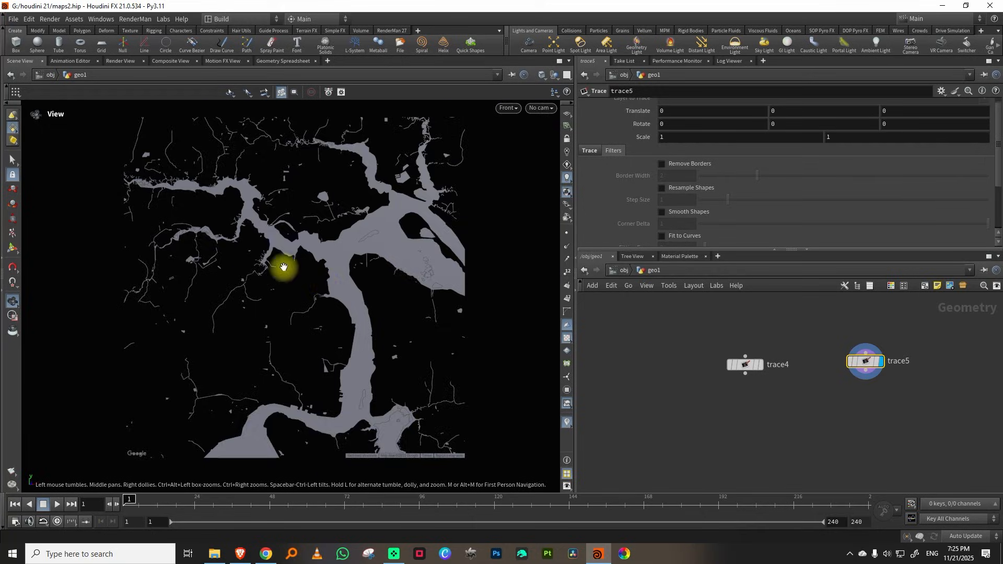
# Examine the traced water shapes up close and in perspective view.
pyautogui.scroll(8, 284, 264)
pyautogui.scroll(-8, 334, 232)
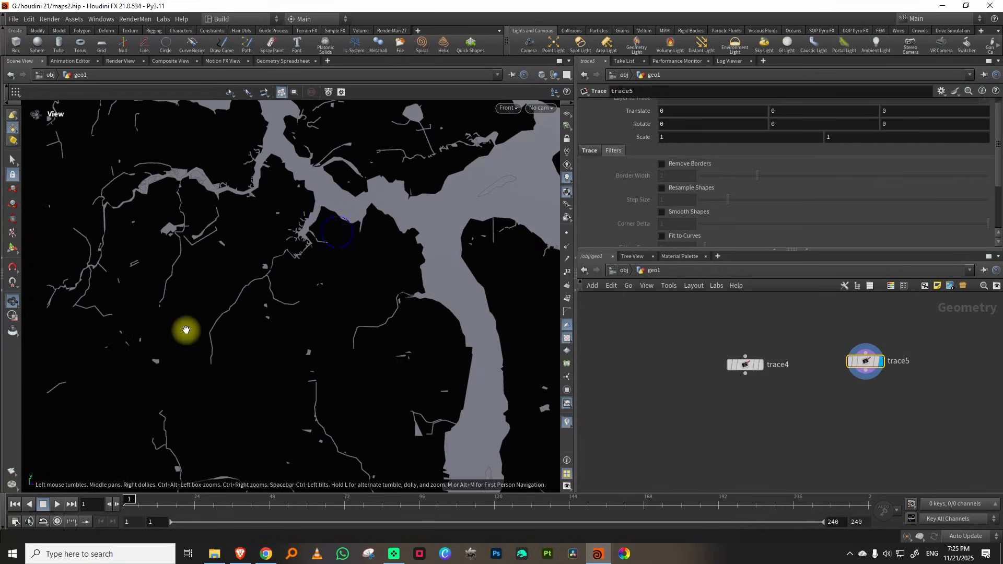
pyautogui.moveTo(350, 324); pyautogui.dragTo(311, 293)
pyautogui.moveTo(308, 292); pyautogui.dragTo(401, 253, button='right')
pyautogui.moveTo(401, 253)
pyautogui.mouseDown()
pyautogui.moveTo(338, 245)
pyautogui.moveTo(408, 251)
pyautogui.mouseUp()
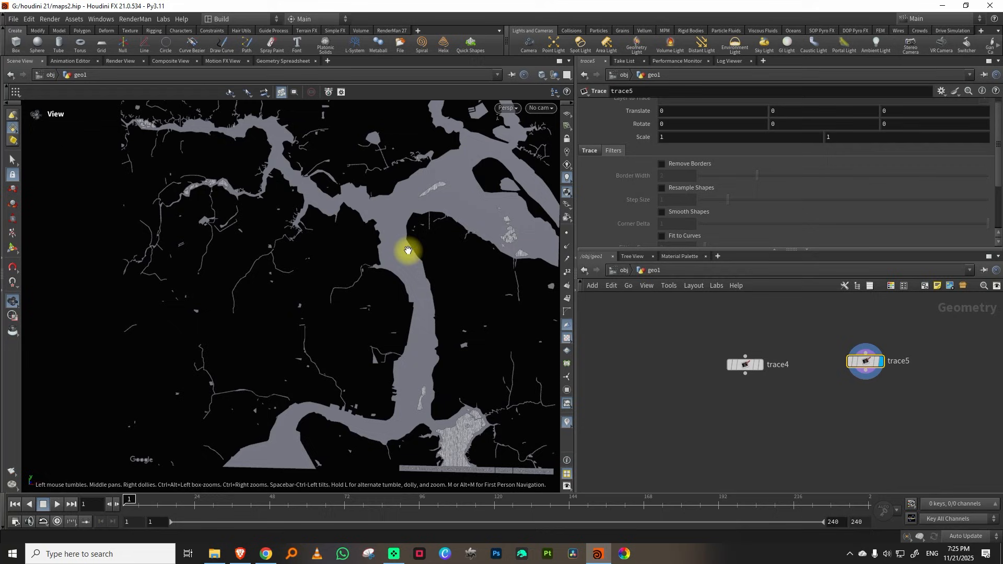
# Turn on the template flag of the road Trace node to overlay the roads on the water, and toggle the water node's template flag.
pyautogui.click(760, 364)
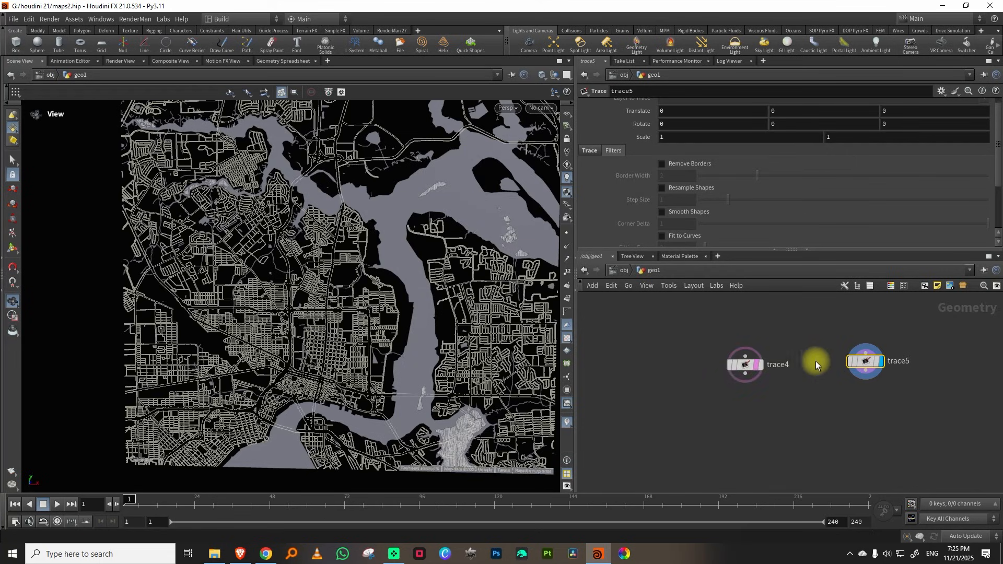
pyautogui.moveTo(888, 360)
pyautogui.click(877, 361)
# Delete both the road and water Trace nodes from the geometry network.
pyautogui.moveTo(812, 398); pyautogui.dragTo(706, 419, button='middle')
pyautogui.moveTo(839, 351); pyautogui.dragTo(616, 422)
pyautogui.press('Delete')
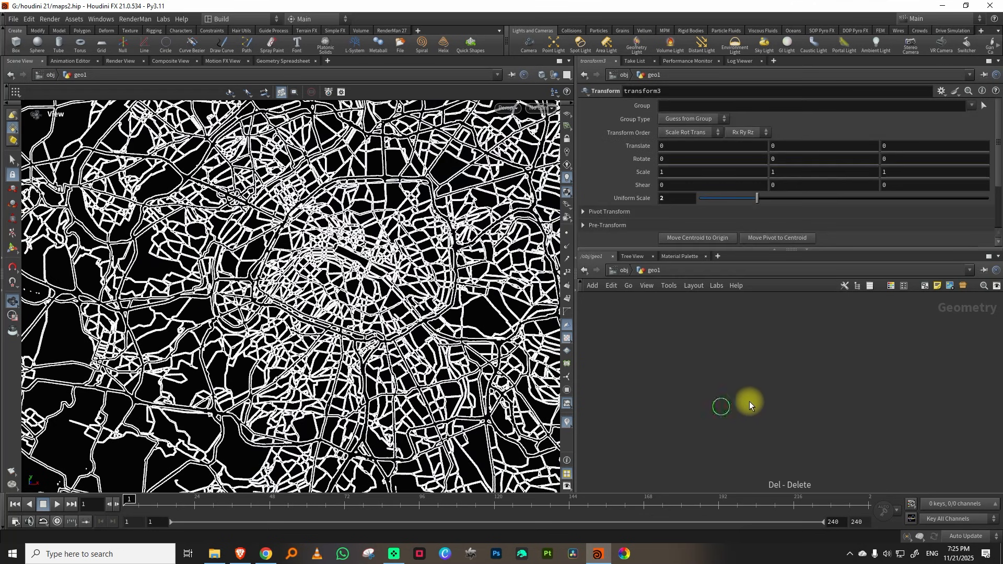
# Add a COP Network node in geo1, turn on its display flag and enter its network.
pyautogui.moveTo(378, 291); pyautogui.dragTo(305, 339, button='right')
pyautogui.moveTo(412, 309); pyautogui.dragTo(323, 308, button='middle')
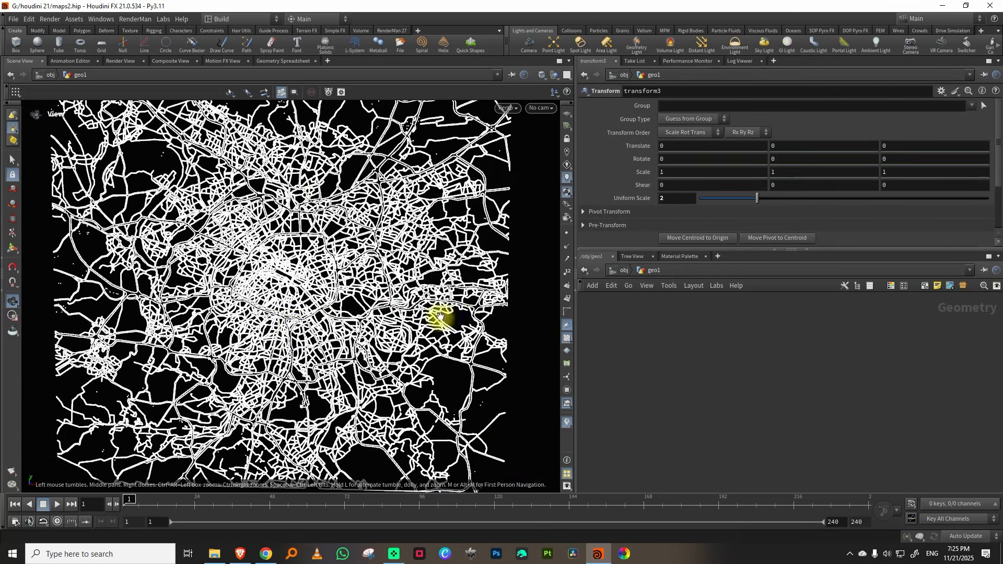
pyautogui.press('Tab')
pyautogui.write('cop')
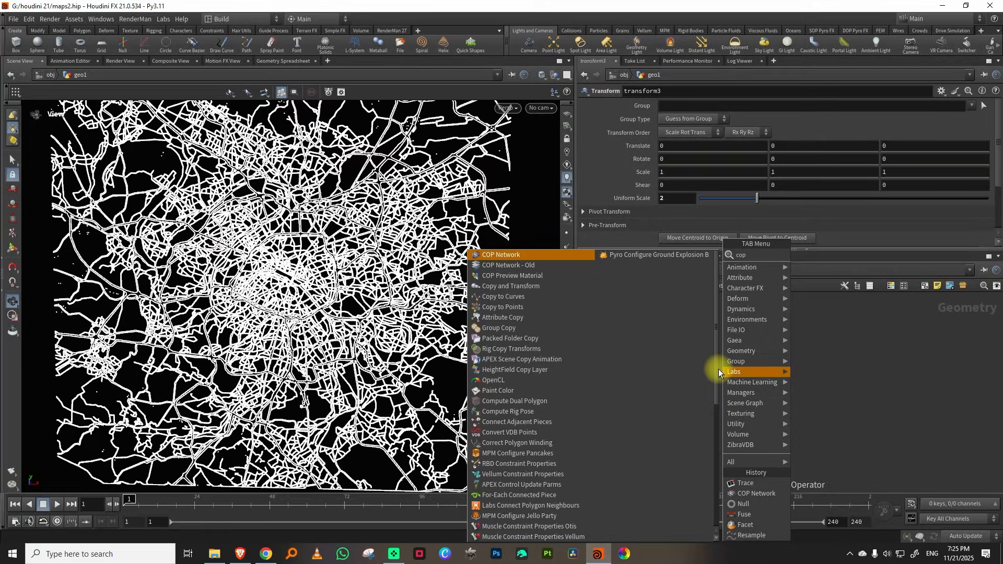
pyautogui.click(566, 256)
pyautogui.click(734, 360)
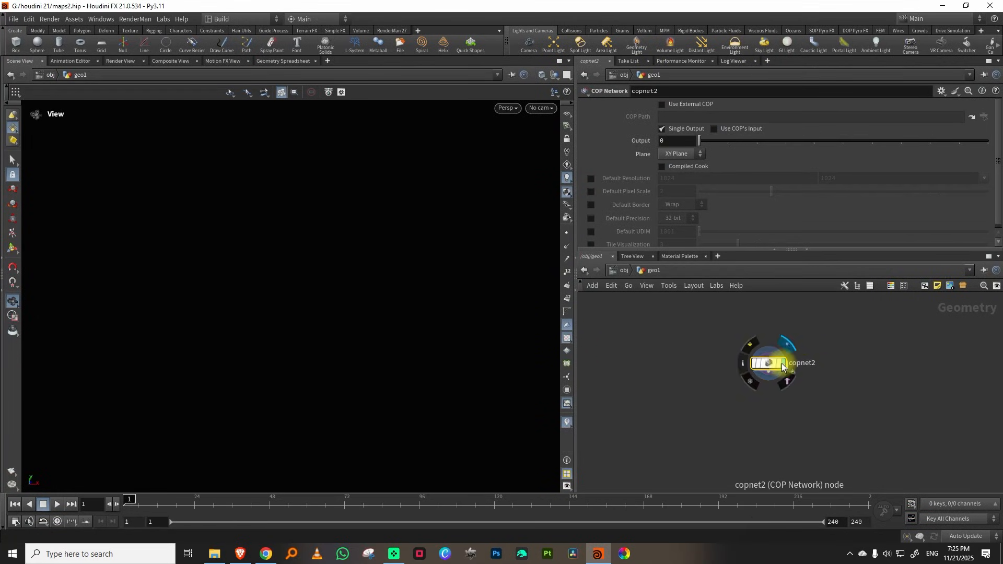
pyautogui.doubleClick(767, 366)
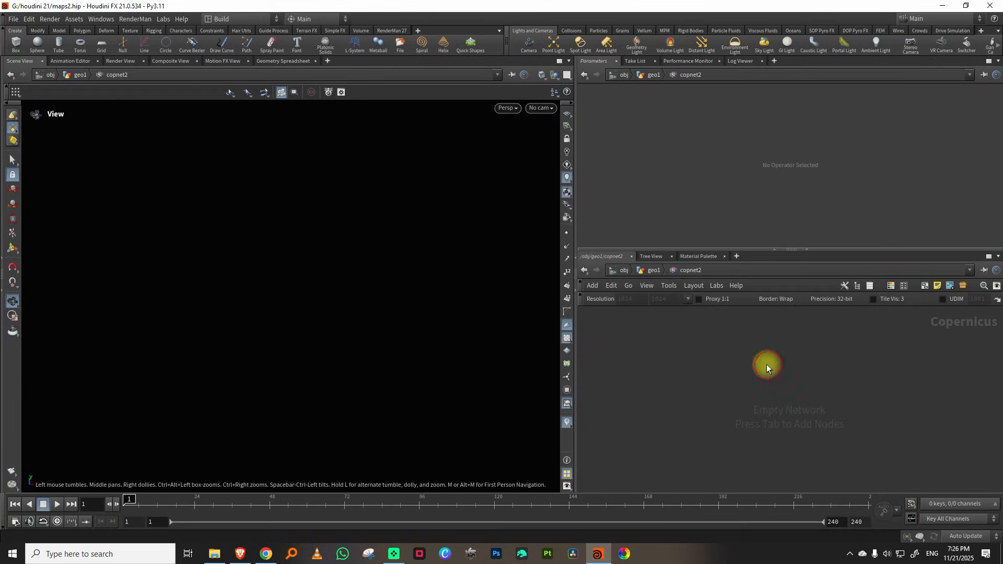
# Set the COP network's resolution to 2048 × 2048 and enlarge the network editor area.
pyautogui.click(688, 299)
pyautogui.click(713, 266)
pyautogui.moveTo(676, 252); pyautogui.dragTo(695, 188)
pyautogui.moveTo(577, 255); pyautogui.dragTo(502, 261)
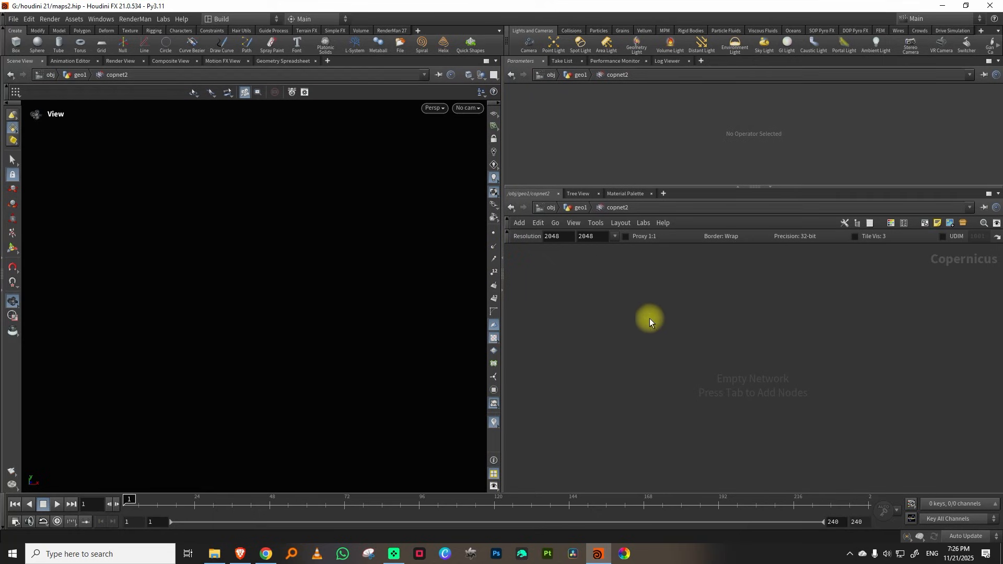
# Add a File node and load snazzy-image (4).png into it.
pyautogui.press('Tab')
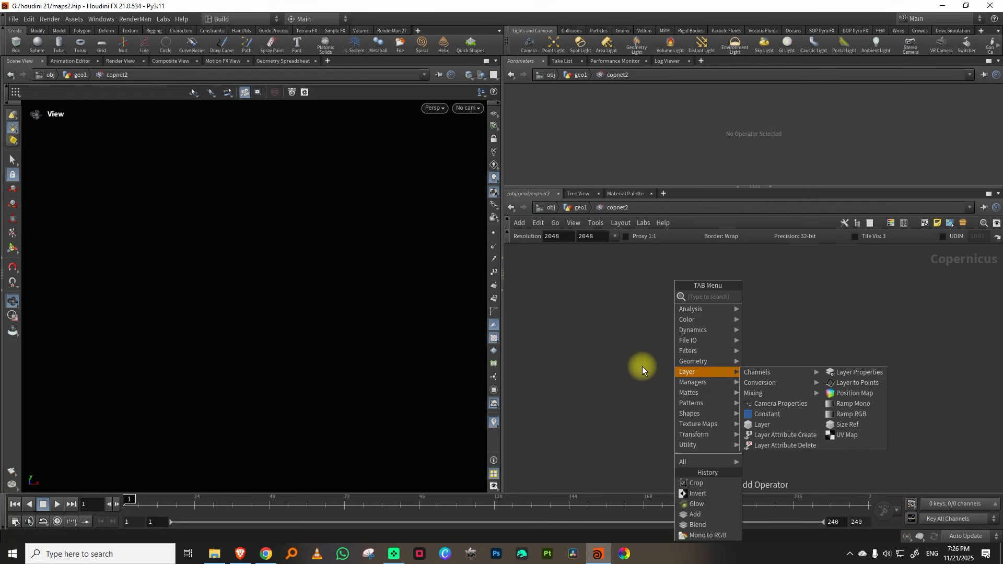
pyautogui.write('fil')
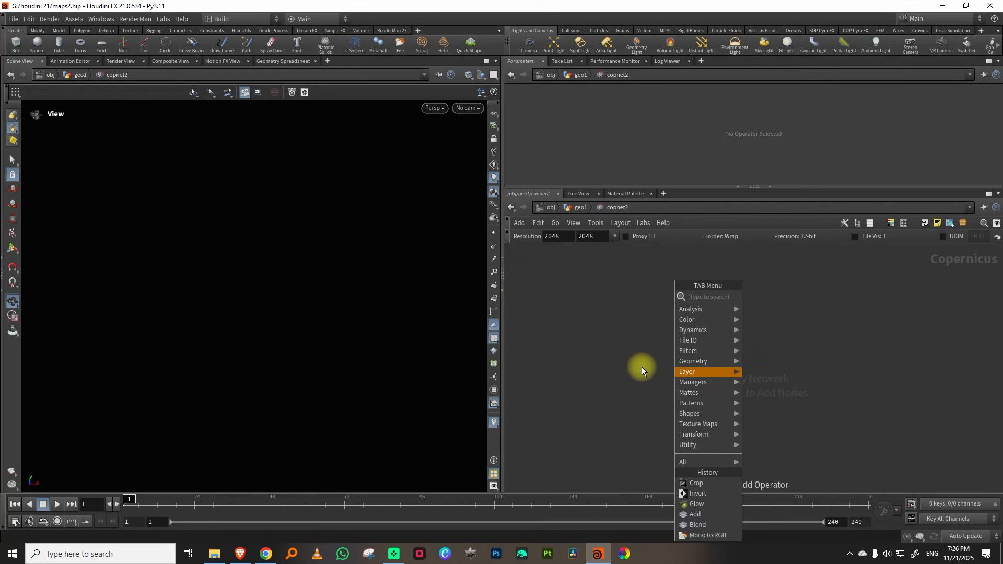
pyautogui.click(766, 297)
pyautogui.click(656, 361)
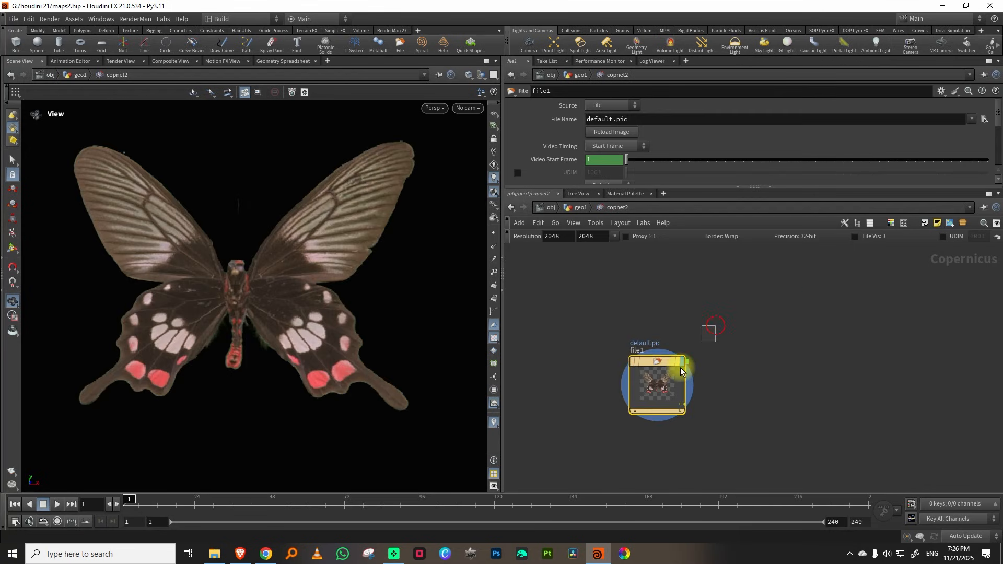
pyautogui.click(967, 118)
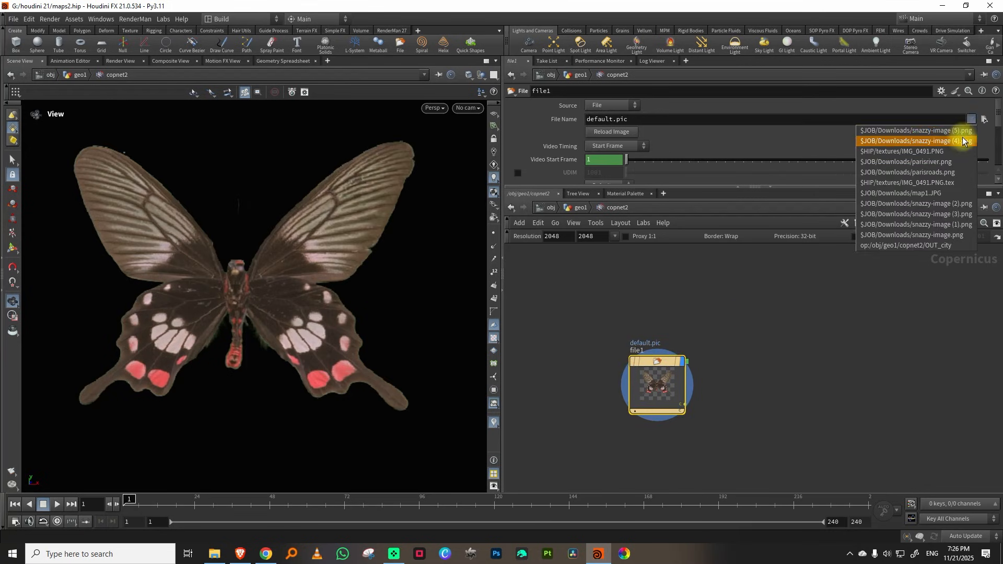
pyautogui.click(967, 141)
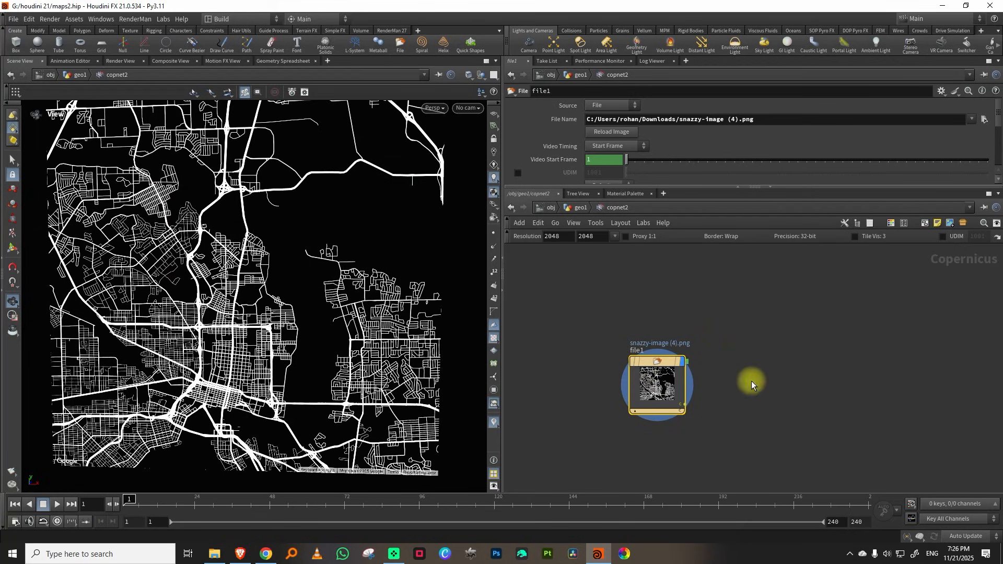
# Add a Resample node beside the File node and a Ramp Mono node above it.
pyautogui.press('Tab')
pyautogui.write('resa')
pyautogui.press('Return')
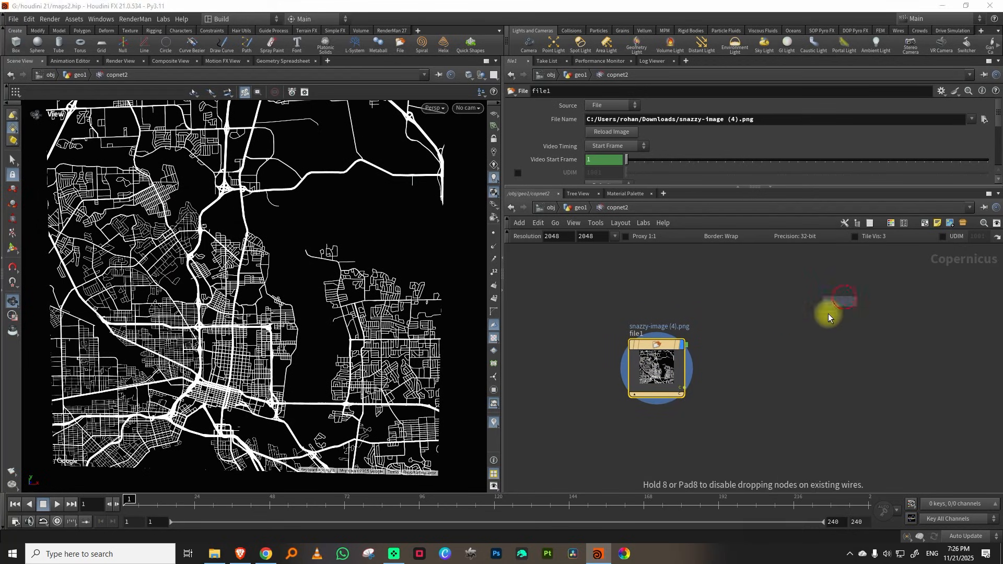
pyautogui.click(775, 361)
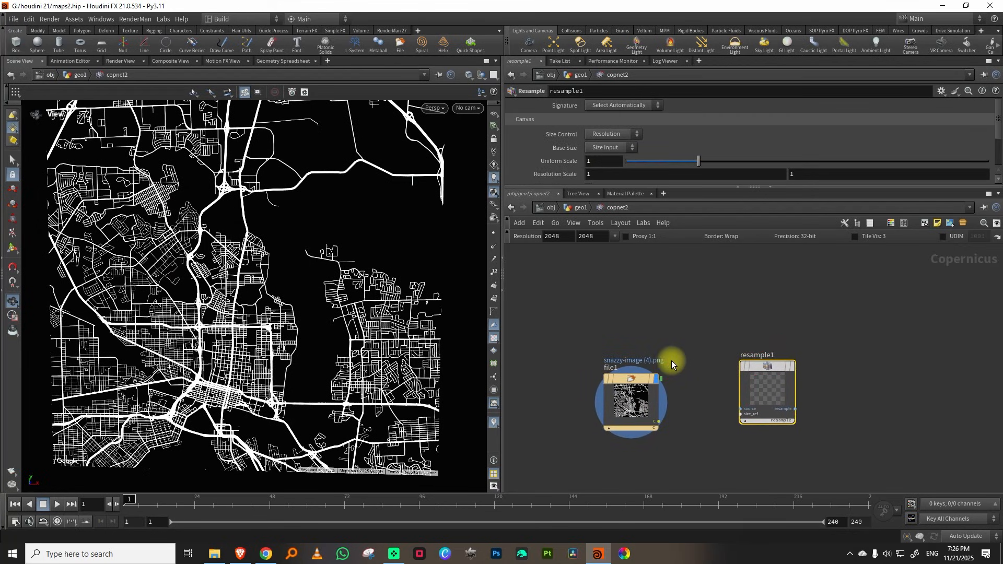
pyautogui.moveTo(671, 358); pyautogui.dragTo(712, 340, button='middle')
pyautogui.press('Tab')
pyautogui.moveTo(684, 334)
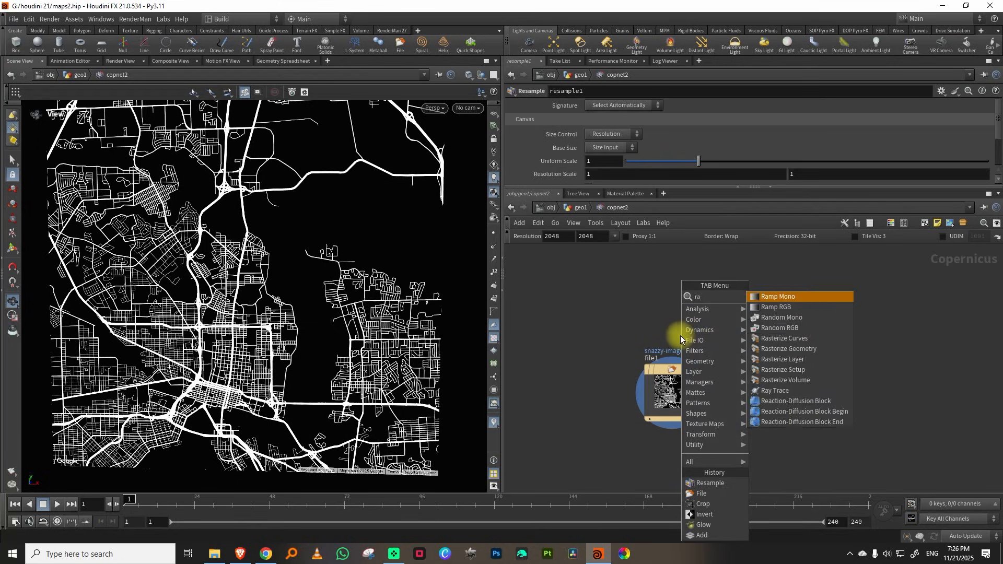
pyautogui.click(778, 293)
pyautogui.click(626, 284)
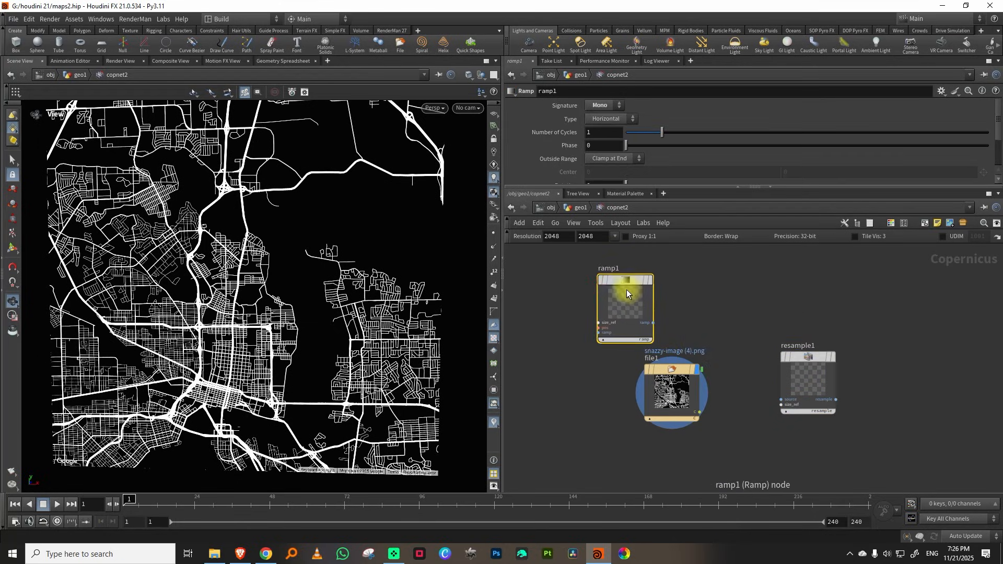
# Connect the ramp to the Resample node's size_ref input and the File node to its source input.
pyautogui.click(673, 316)
pyautogui.click(780, 404)
pyautogui.click(699, 412)
pyautogui.click(781, 399)
# Set the channel type of the File node's C AOV to Mono.
pyautogui.click(671, 392)
pyautogui.moveTo(636, 187); pyautogui.dragTo(614, 261)
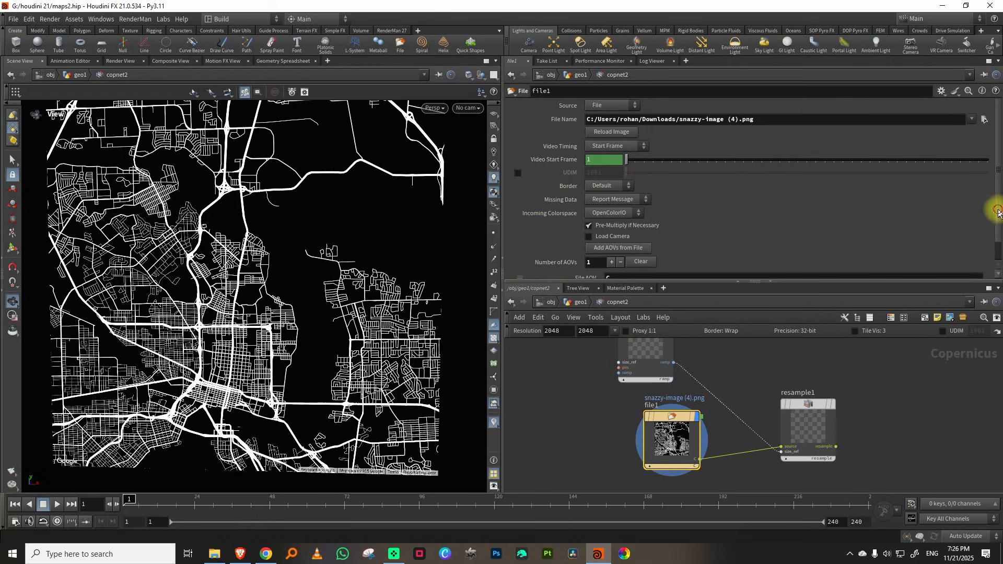
pyautogui.scroll(-1, 992, 209)
pyautogui.click(631, 270)
pyautogui.click(622, 281)
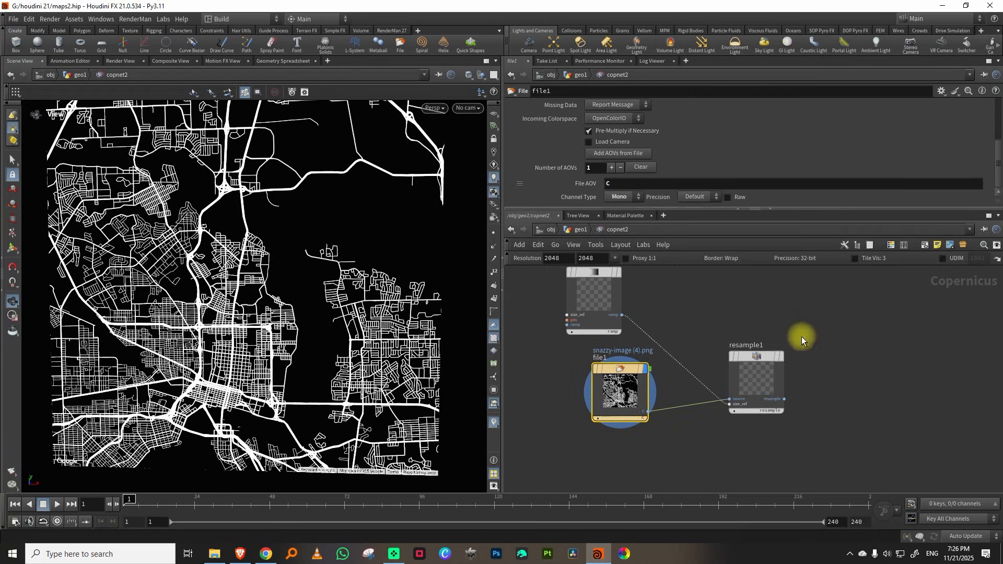
# Display the Resample node's output in the viewport.
pyautogui.press('r')
pyautogui.moveTo(801, 328); pyautogui.dragTo(757, 425)
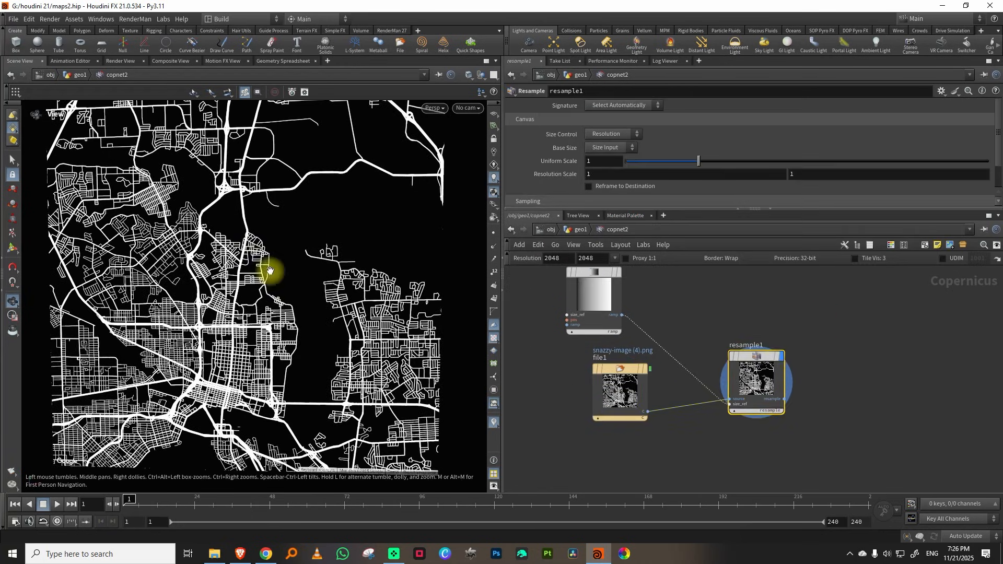
pyautogui.scroll(-2, 282, 282)
# Rename the File node as roads.
pyautogui.moveTo(684, 341); pyautogui.dragTo(745, 306, button='middle')
pyautogui.moveTo(670, 326); pyautogui.dragTo(634, 349)
pyautogui.doubleClick(633, 347)
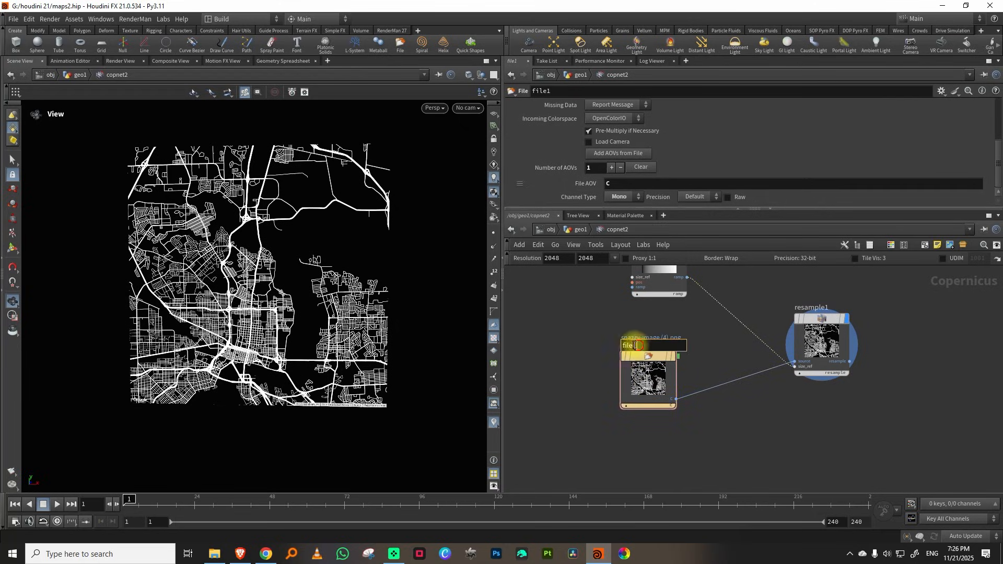
pyautogui.write('roa')
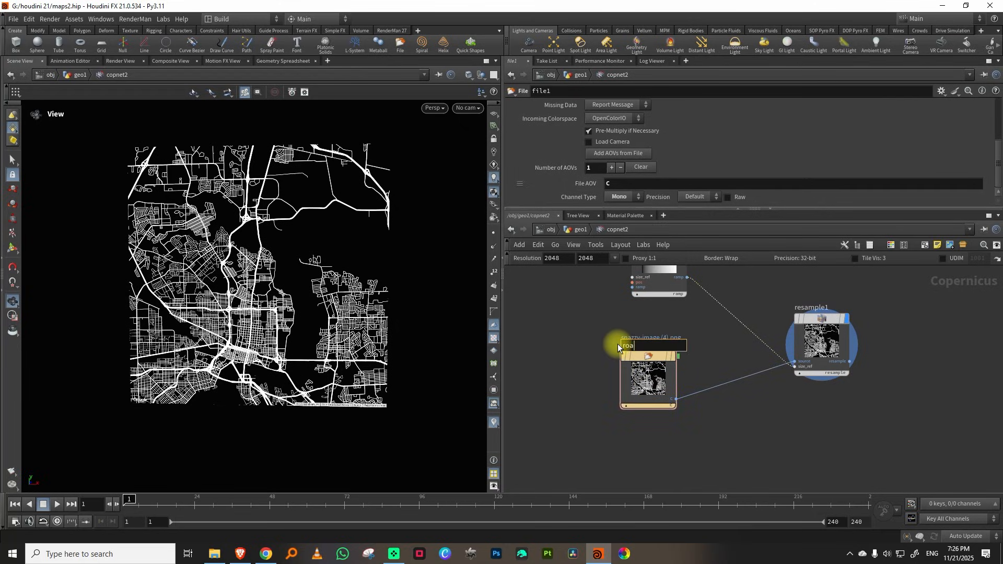
pyautogui.write('ds')
pyautogui.press('Return')
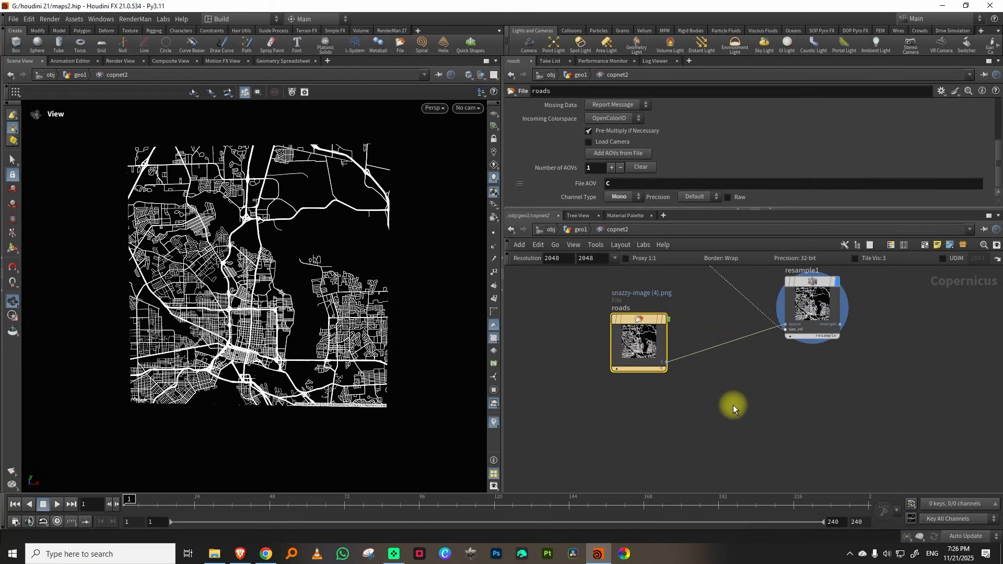
# Duplicate the roads File node below it, load snazzy-image (5).png into the copy and rename it as water.
pyautogui.hotkey('ctrl', 'c')
pyautogui.hotkey('ctrl', 'v')
pyautogui.moveTo(708, 421); pyautogui.dragTo(622, 460)
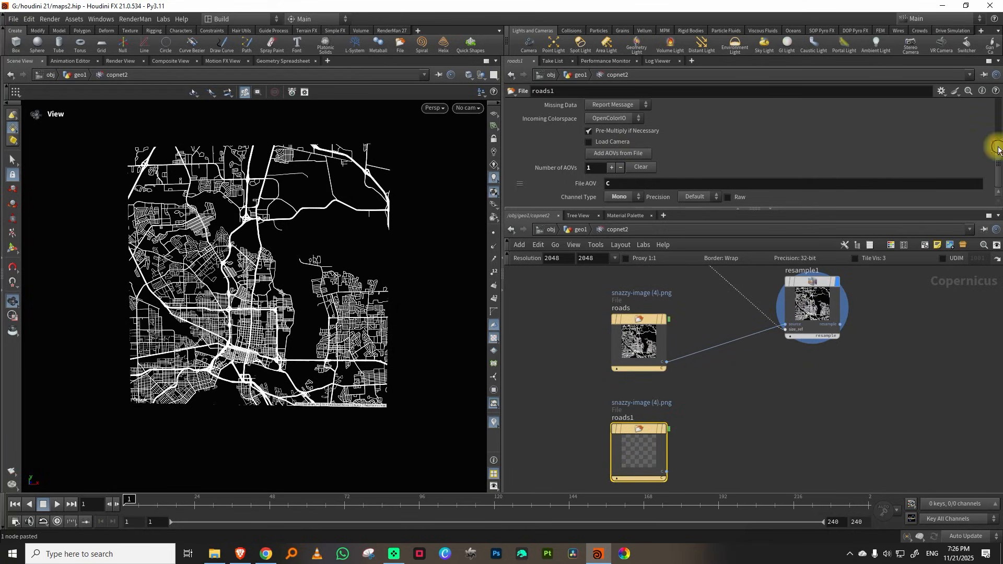
pyautogui.moveTo(692, 410); pyautogui.dragTo(636, 455)
pyautogui.doubleClick(616, 347)
pyautogui.write('water')
pyautogui.press('Return')
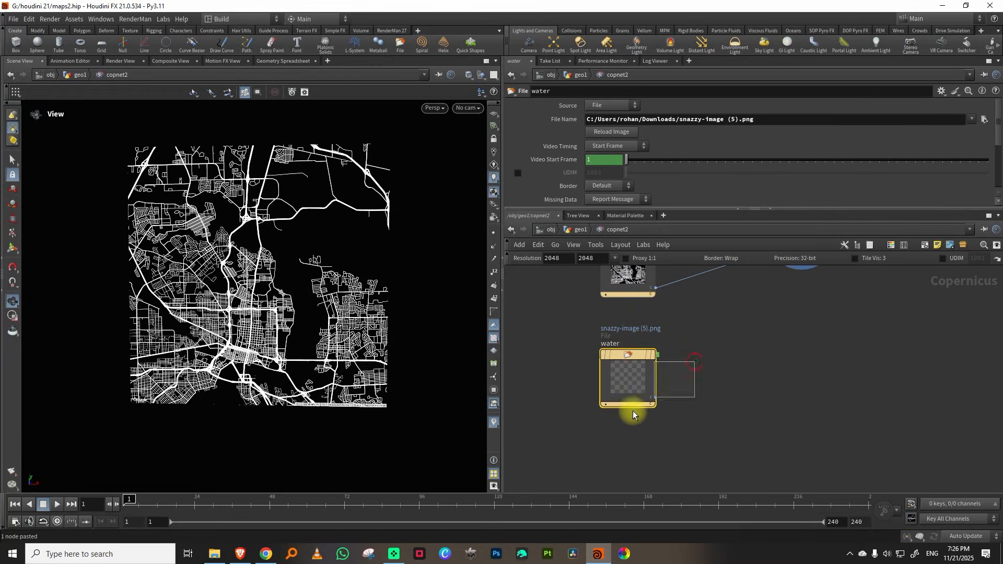
# Duplicate the water File node, rename the copy as land and load snazzy-image (6).png into it.
pyautogui.hotkey('ctrl', 'c')
pyautogui.hotkey('ctrl', 'v')
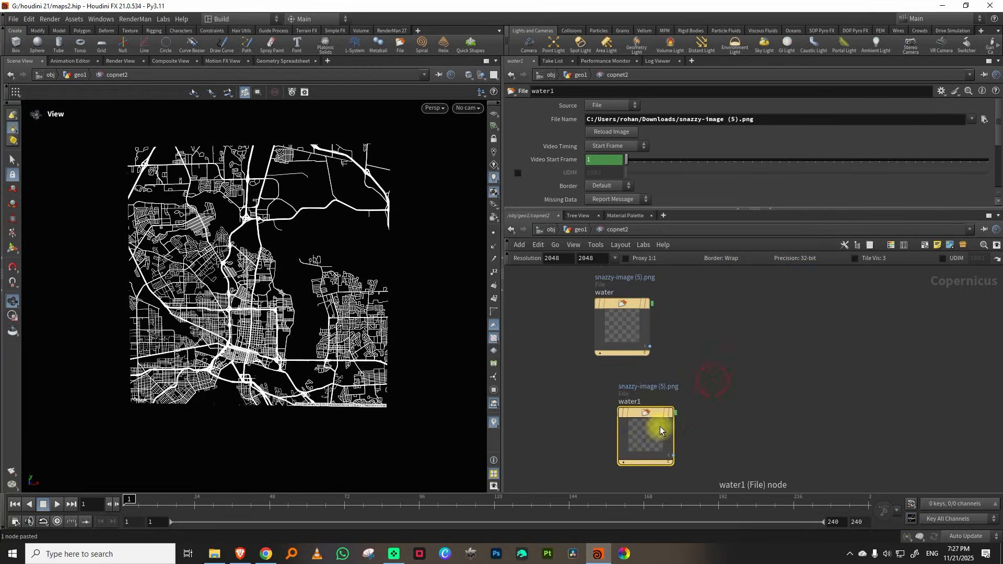
pyautogui.doubleClick(632, 402)
pyautogui.write('land')
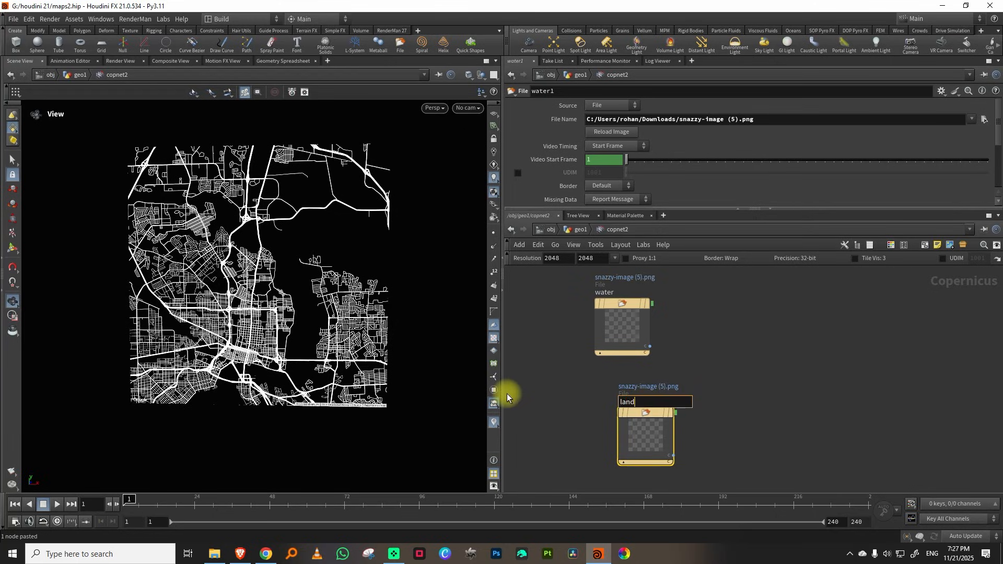
pyautogui.press('Return')
pyautogui.moveTo(796, 318); pyautogui.dragTo(707, 370, button='middle')
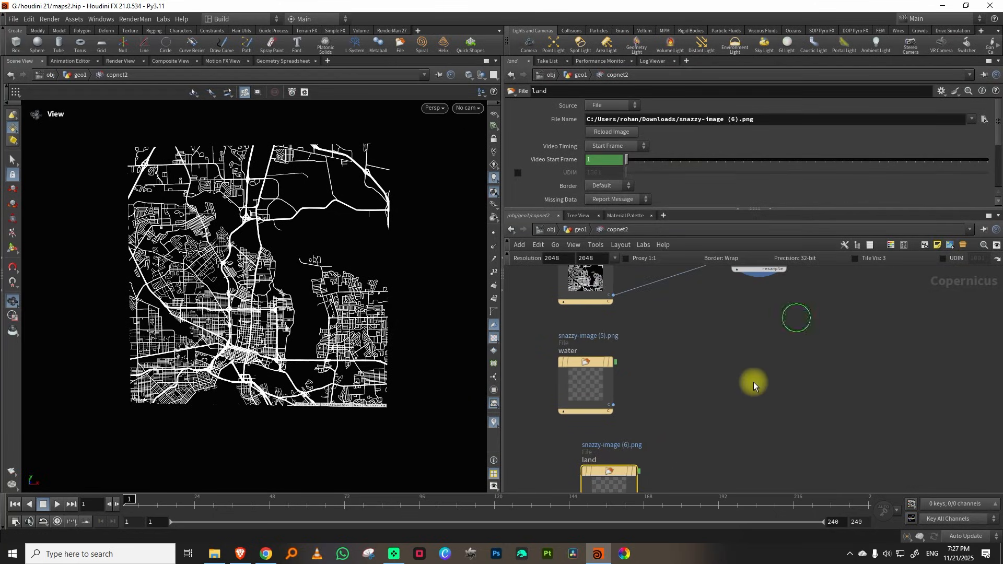
# Switch the network to curved wires and duplicate the Resample node, connecting the water image to the copy's source input.
pyautogui.hotkey('shift', 's')
pyautogui.scroll(-1, 708, 360)
pyautogui.click(716, 297)
pyautogui.moveTo(754, 393); pyautogui.dragTo(753, 373, button='middle')
pyautogui.hotkey('ctrl', 'c')
pyautogui.hotkey('ctrl', 'v')
pyautogui.click(591, 402)
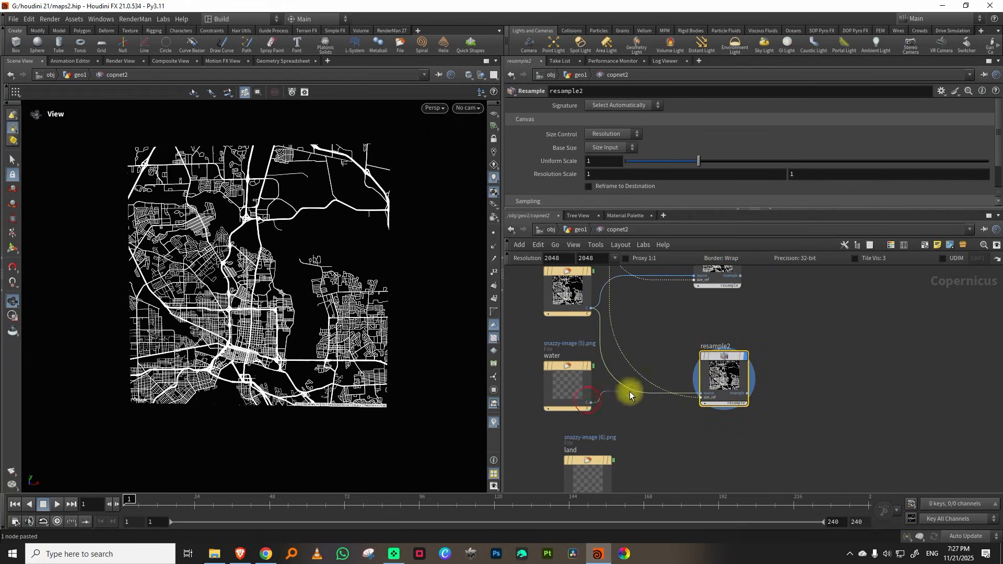
pyautogui.click(699, 392)
# Paste another Resample node, connect the land image to its source input and align it below the water Resample node.
pyautogui.moveTo(750, 438); pyautogui.dragTo(757, 381, button='middle')
pyautogui.hotkey('ctrl', 'v')
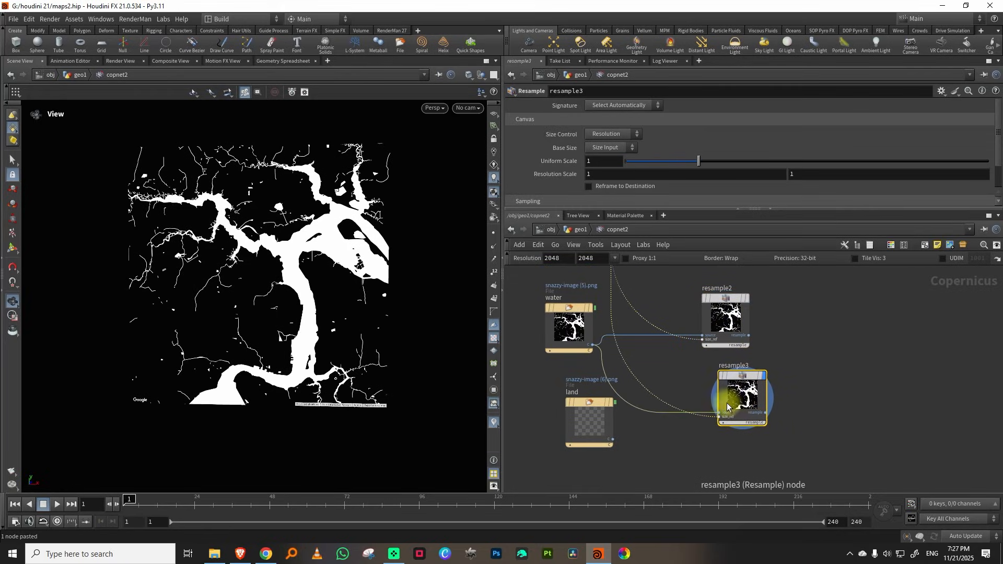
pyautogui.click(615, 434)
pyautogui.click(733, 398)
pyautogui.moveTo(734, 399); pyautogui.dragTo(710, 405)
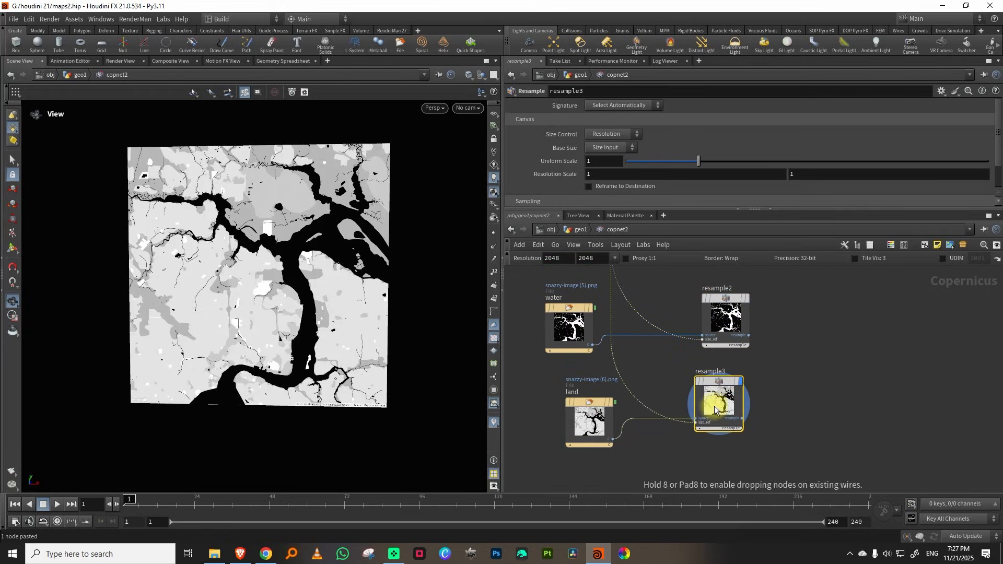
pyautogui.moveTo(797, 349); pyautogui.dragTo(759, 417, button='middle')
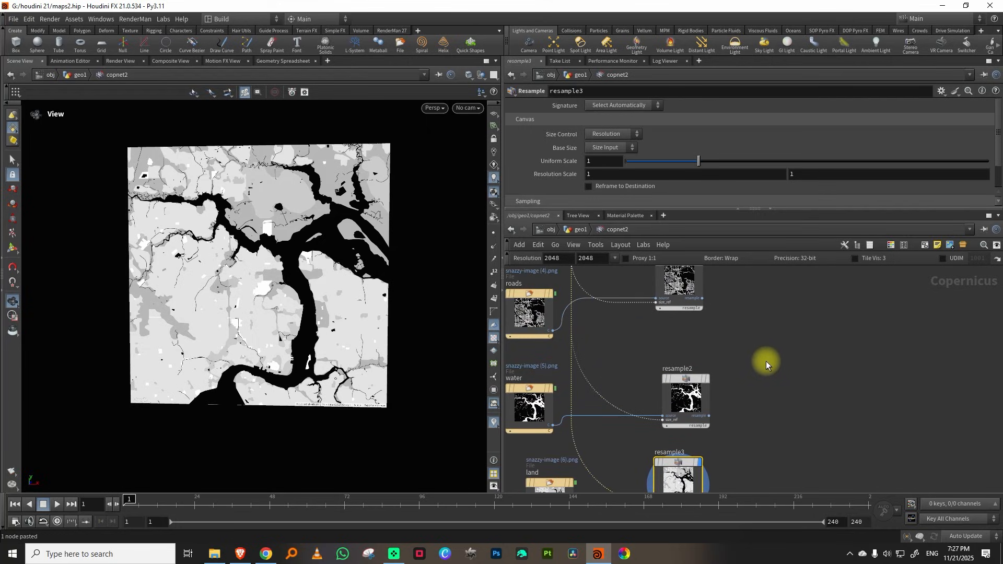
pyautogui.moveTo(753, 359); pyautogui.dragTo(738, 416, button='middle')
pyautogui.press('Tab')
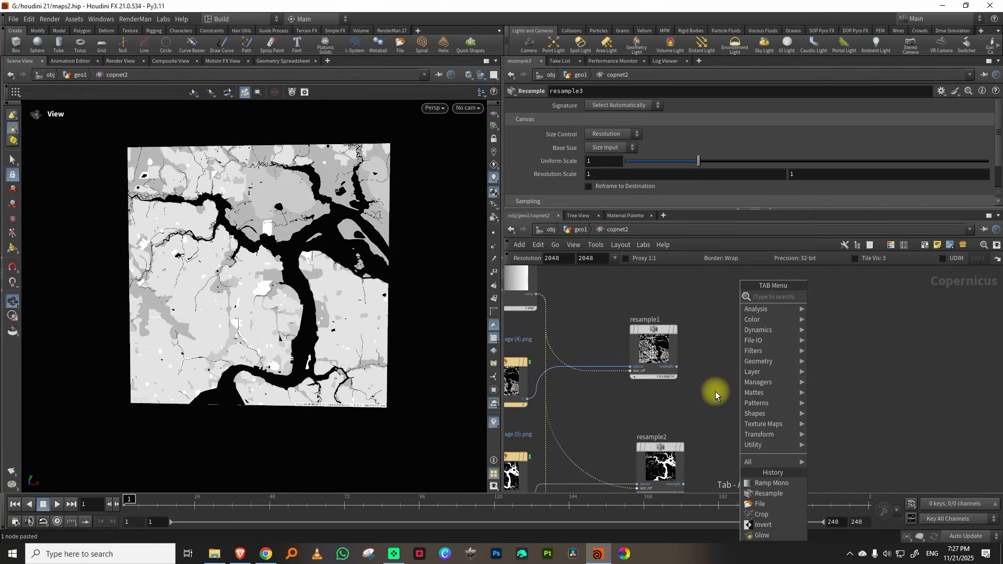
pyautogui.moveTo(709, 386); pyautogui.dragTo(762, 376, button='middle')
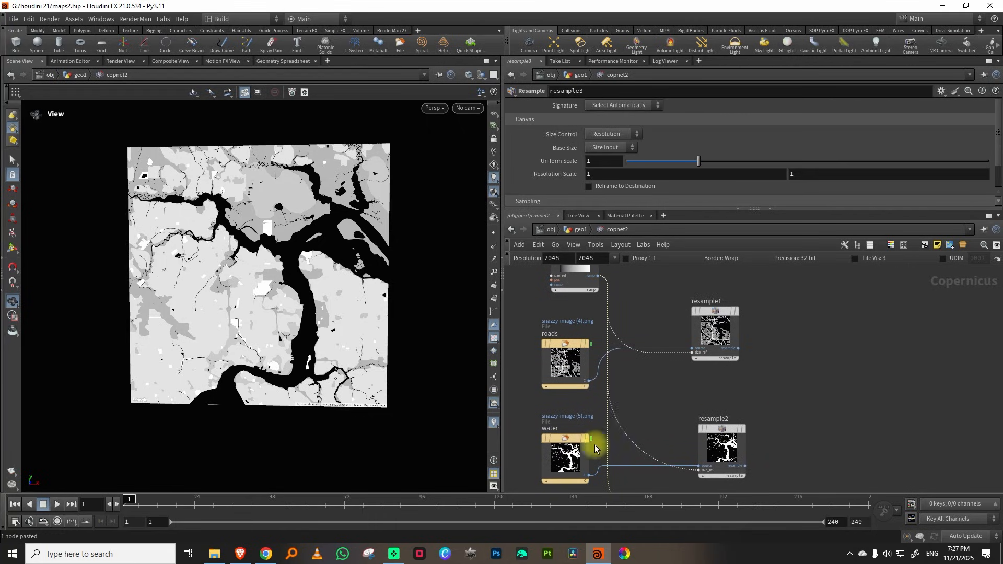
pyautogui.moveTo(596, 433); pyautogui.dragTo(556, 407, button='middle')
pyautogui.press('Tab')
pyautogui.write('r')
pyautogui.click(729, 375)
# Add a Mono to RGB node, feed the water Resample output into its source and display it.
pyautogui.press('Tab')
pyautogui.write('monot')
pyautogui.click(826, 317)
pyautogui.click(810, 358)
pyautogui.click(703, 432)
pyautogui.click(705, 439)
pyautogui.click(773, 360)
pyautogui.moveTo(751, 332); pyautogui.dragTo(825, 366)
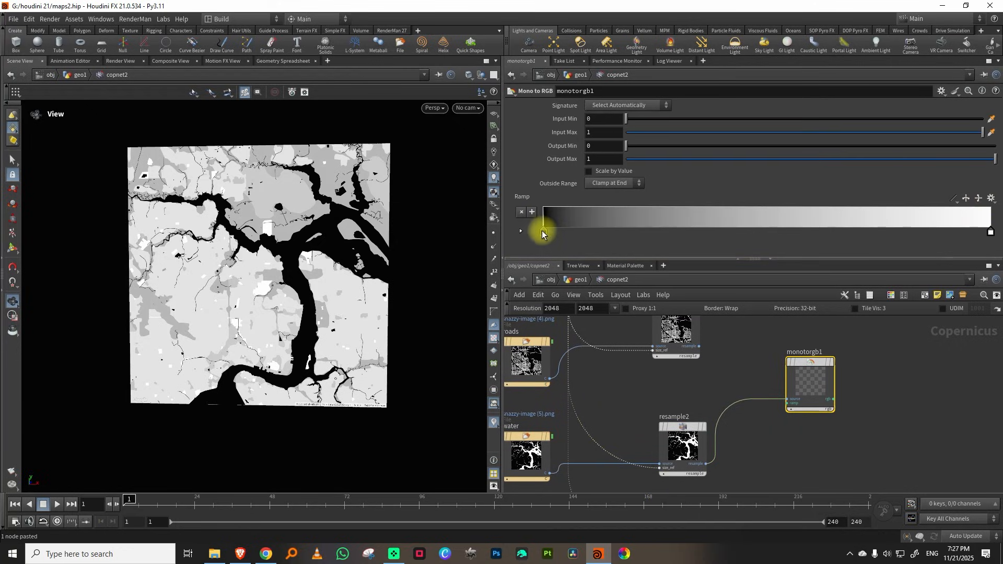
pyautogui.moveTo(646, 398); pyautogui.dragTo(653, 431, button='middle')
pyautogui.press('r')
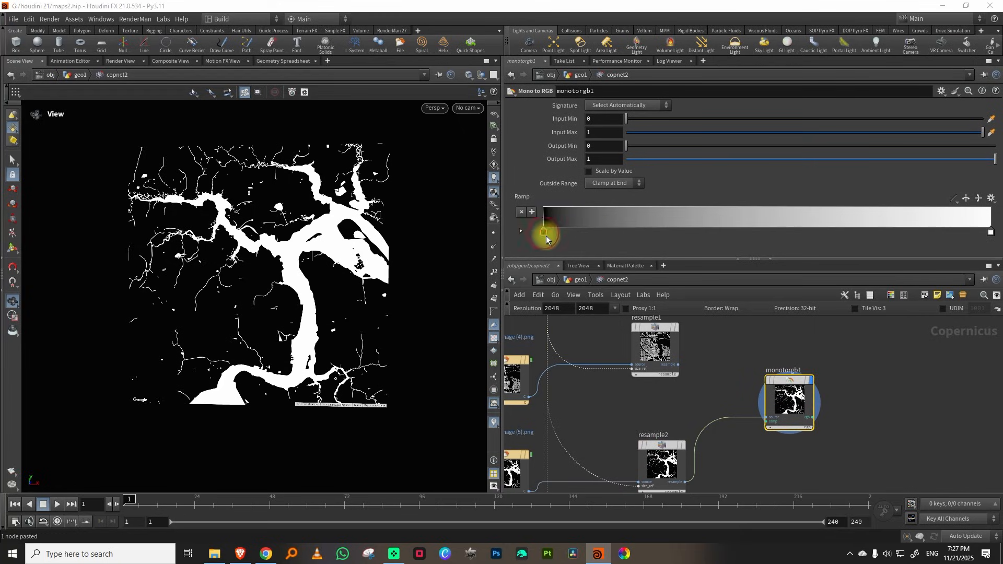
# Set the Mono to RGB ramp's end color to pinkish red with R 1, G 0.047, B 0.171.
pyautogui.click(989, 233)
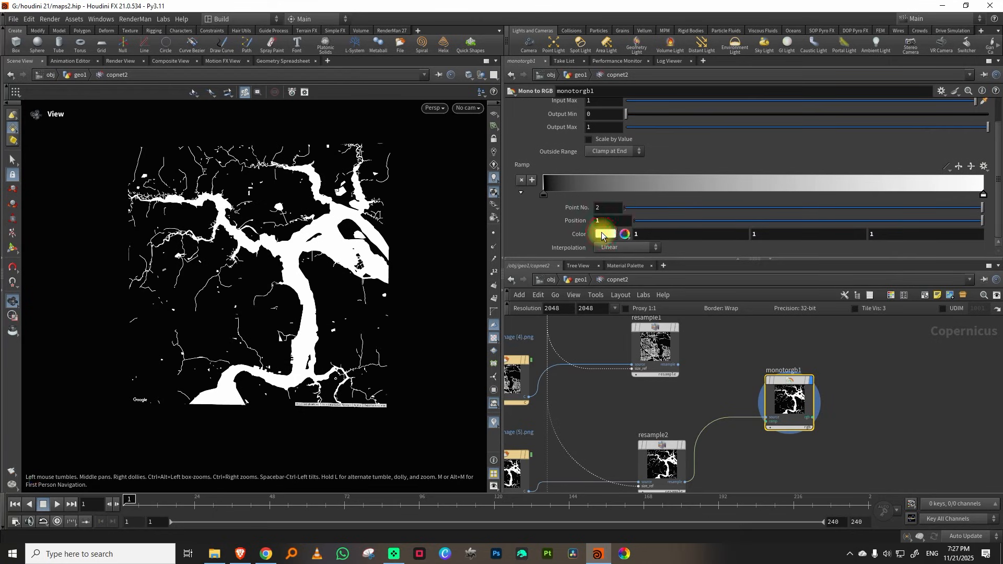
pyautogui.click(625, 234)
pyautogui.moveTo(730, 227); pyautogui.dragTo(692, 157)
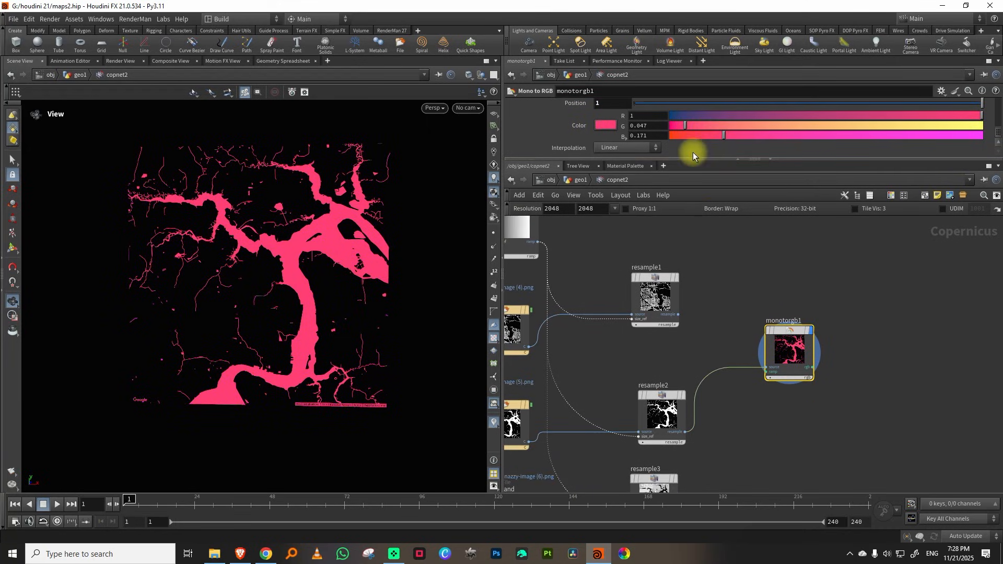
# Add a Constant node above the roads Resample node.
pyautogui.moveTo(880, 264); pyautogui.dragTo(827, 315, button='middle')
pyautogui.press('Tab')
pyautogui.write('con')
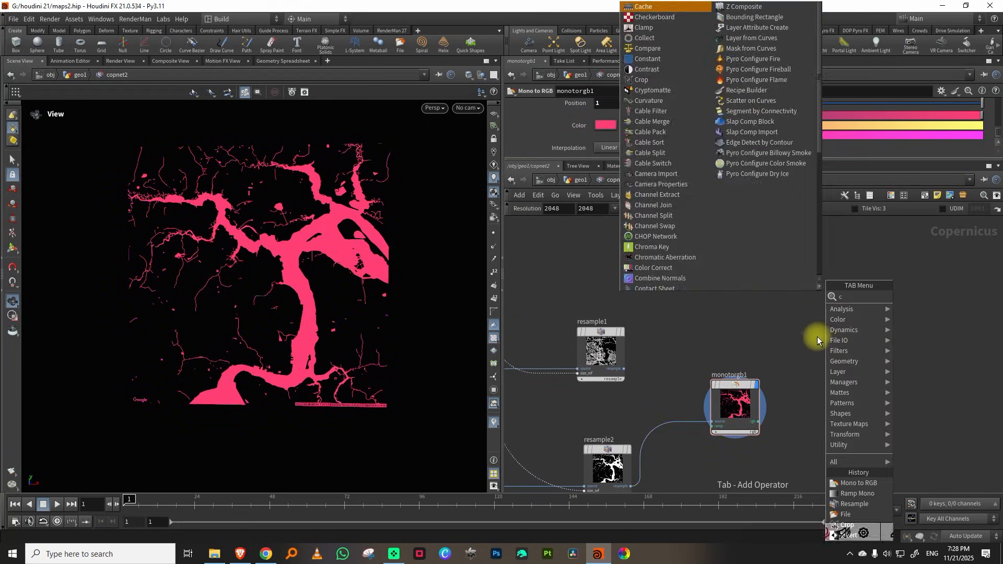
pyautogui.press('Return')
pyautogui.click(695, 274)
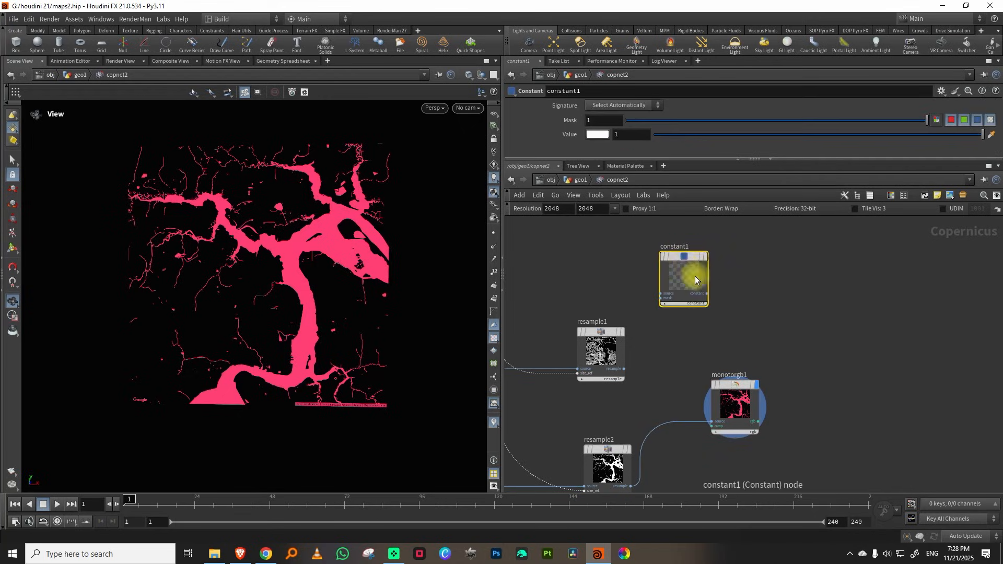
# Add a Blend node to the right of the Constant and Mono to RGB nodes.
pyautogui.moveTo(756, 318); pyautogui.dragTo(761, 314, button='middle')
pyautogui.press('Tab')
pyautogui.write('ble')
pyautogui.click(862, 297)
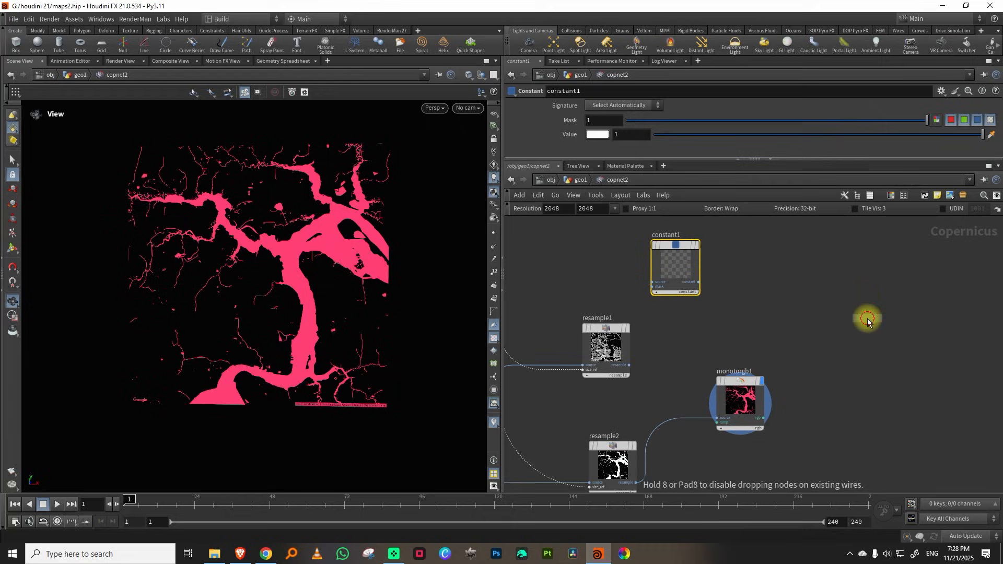
pyautogui.click(863, 318)
# Connect the Constant node to the Blend node's foreground input and the Mono to RGB node to its background input.
pyautogui.click(699, 282)
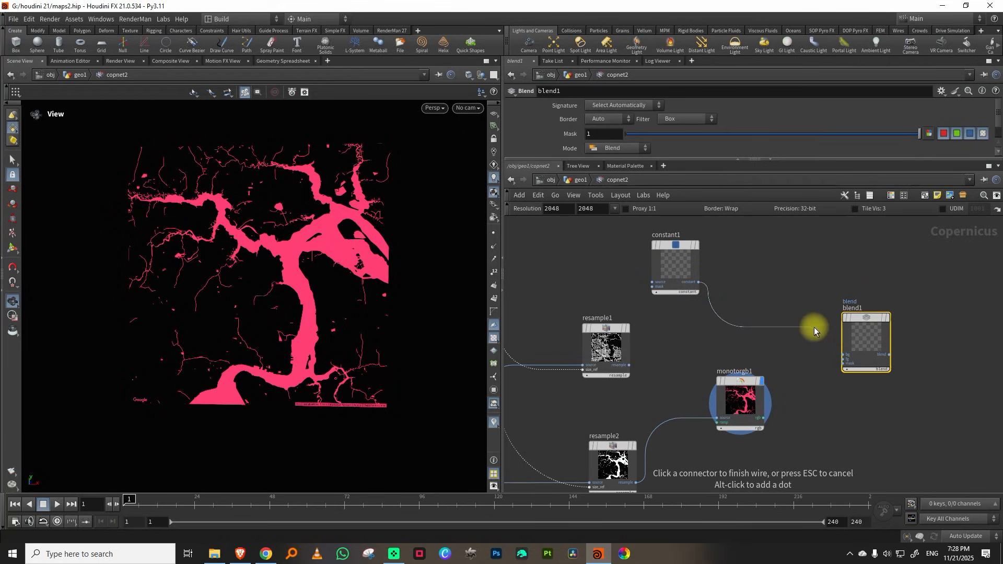
pyautogui.click(843, 355)
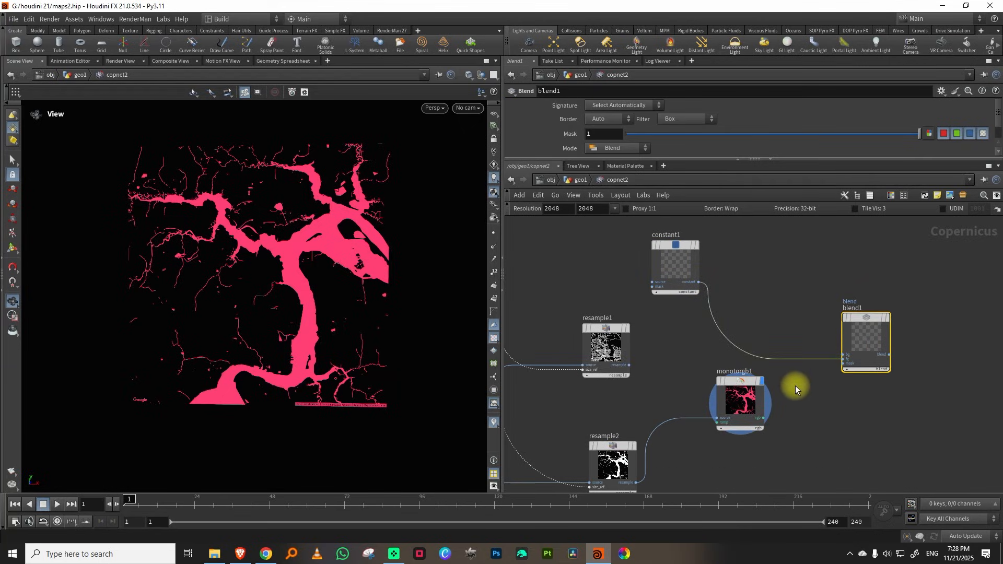
pyautogui.moveTo(764, 415); pyautogui.dragTo(766, 409)
pyautogui.click(763, 414)
pyautogui.click(843, 359)
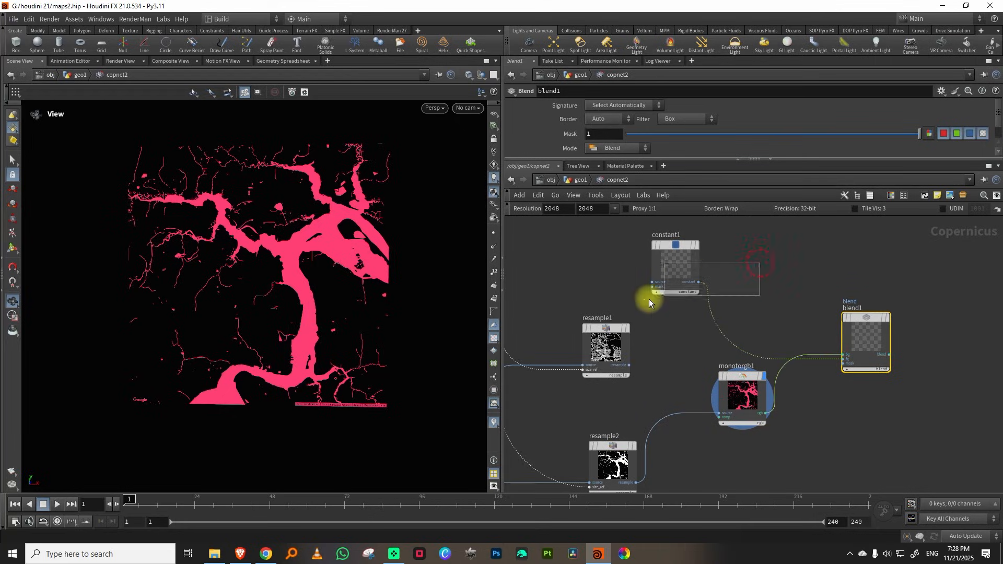
# Switch the Constant node's signature to RGB and set its red value to 0.062.
pyautogui.click(655, 288)
pyautogui.click(618, 105)
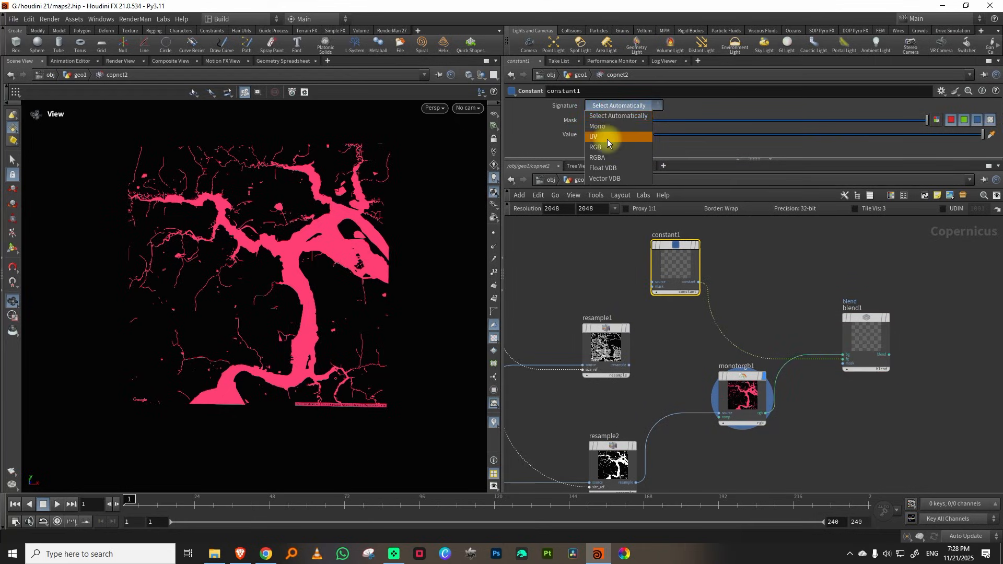
pyautogui.click(607, 139)
pyautogui.click(617, 136)
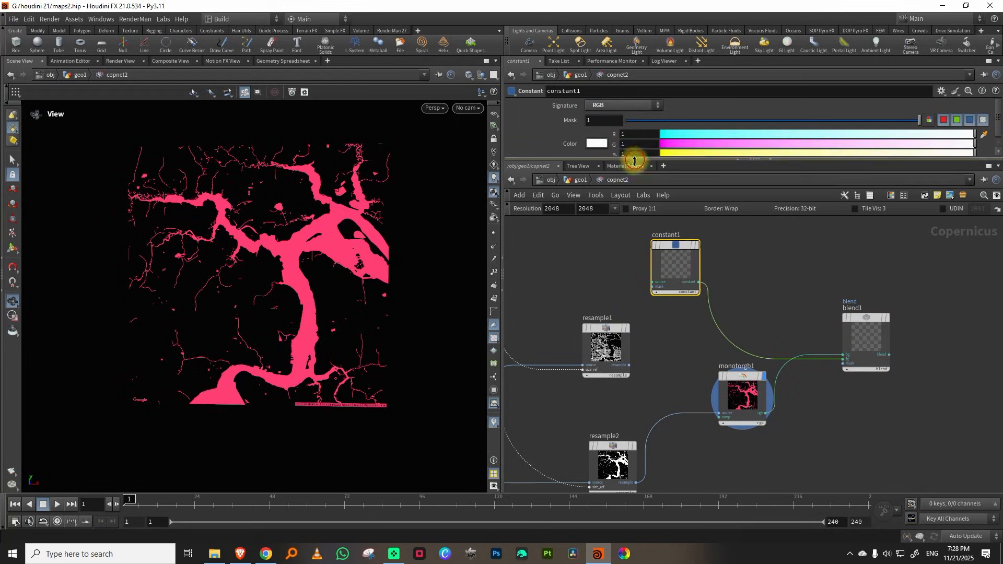
pyautogui.moveTo(765, 137); pyautogui.dragTo(681, 134)
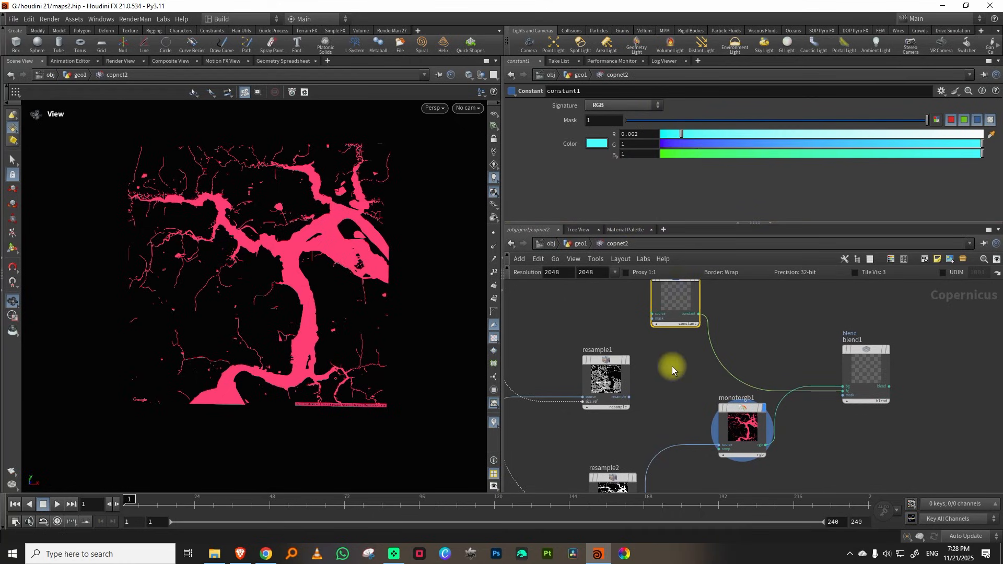
# Connect the roads Resample output to the Blend node's mask input and display the Blend node.
pyautogui.click(628, 397)
pyautogui.click(841, 397)
pyautogui.moveTo(816, 327); pyautogui.dragTo(882, 366)
pyautogui.moveTo(763, 318)
pyautogui.mouseDown(button='middle')
pyautogui.moveTo(732, 350)
pyautogui.moveTo(764, 332)
pyautogui.mouseUp(button='middle')
# Set the Constant node's green value to 0.267 to color the roads blue.
pyautogui.click(678, 314)
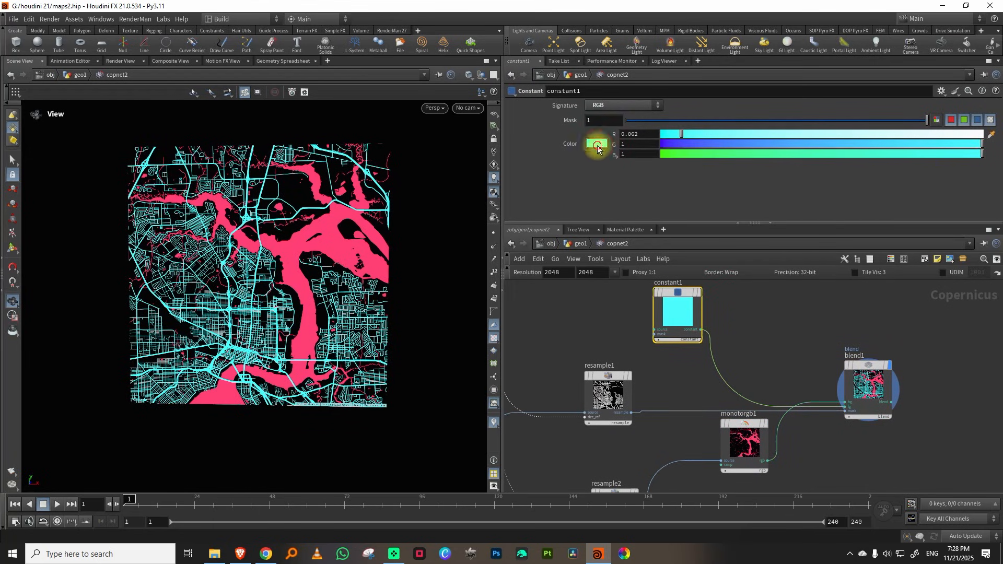
pyautogui.moveTo(688, 146); pyautogui.dragTo(747, 145)
pyautogui.moveTo(772, 351); pyautogui.dragTo(732, 313, button='middle')
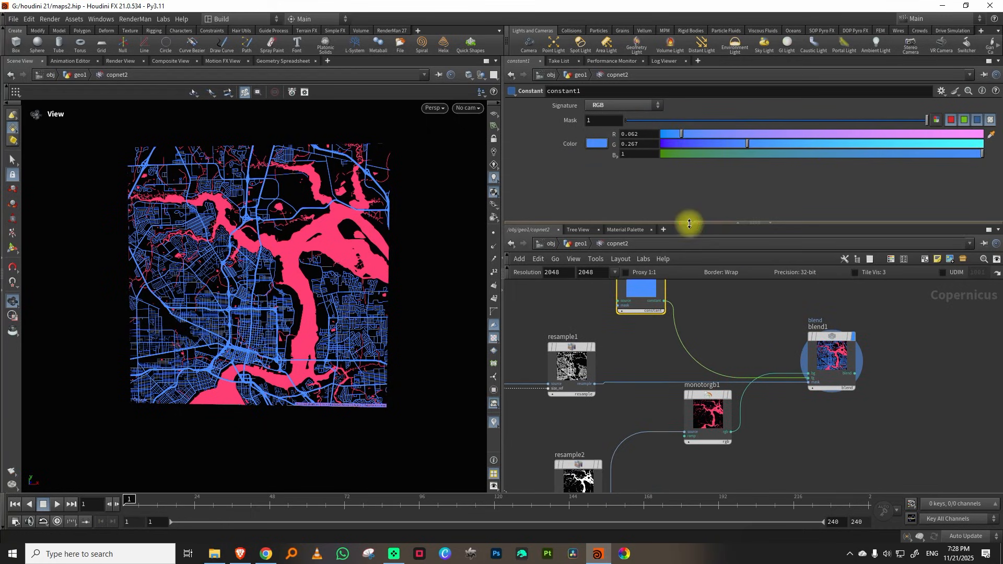
pyautogui.moveTo(690, 224); pyautogui.dragTo(712, 165)
# Display the land Resample node's image in the viewport.
pyautogui.moveTo(743, 287); pyautogui.dragTo(807, 296, button='middle')
pyautogui.moveTo(828, 445); pyautogui.dragTo(803, 345, button='middle')
pyautogui.moveTo(616, 448); pyautogui.dragTo(616, 448)
pyautogui.moveTo(776, 326); pyautogui.dragTo(742, 349, button='middle')
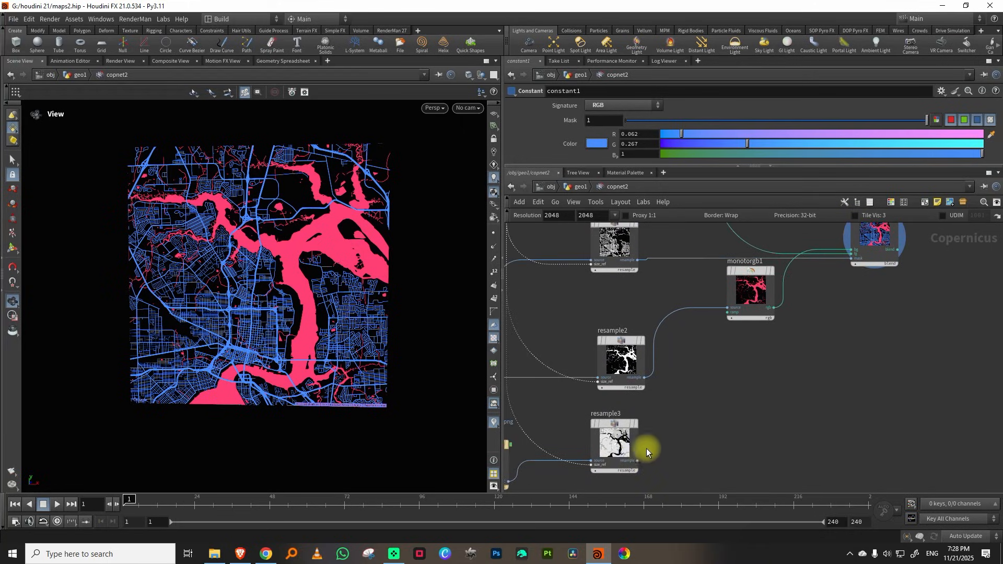
pyautogui.press('r')
pyautogui.click(633, 431)
# Add a Segment by Value node, connect the land Resample output to its source and display it.
pyautogui.moveTo(671, 420); pyautogui.dragTo(744, 409, button='middle')
pyautogui.press('Tab')
pyautogui.press('Escape')
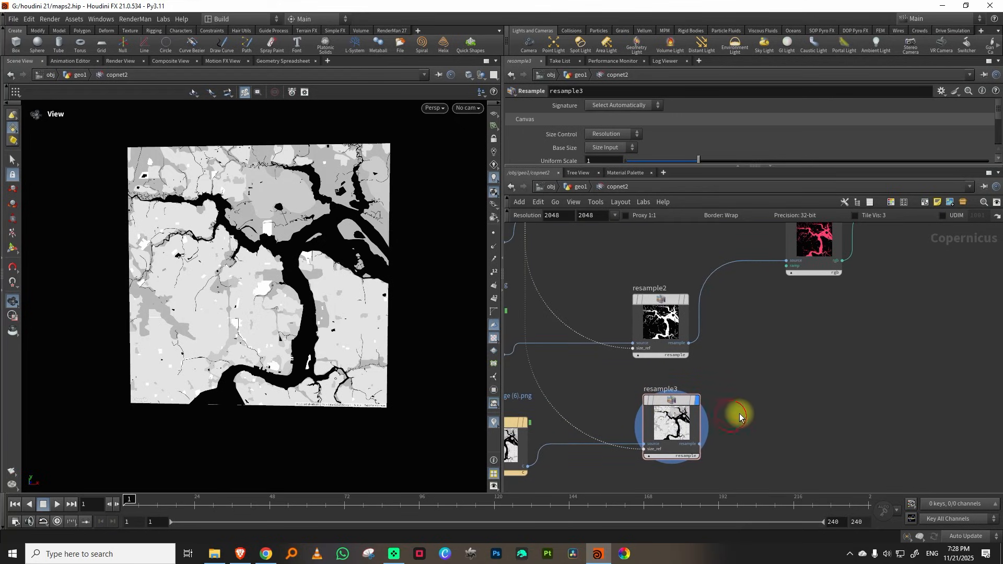
pyautogui.press('Tab')
pyautogui.write('seg')
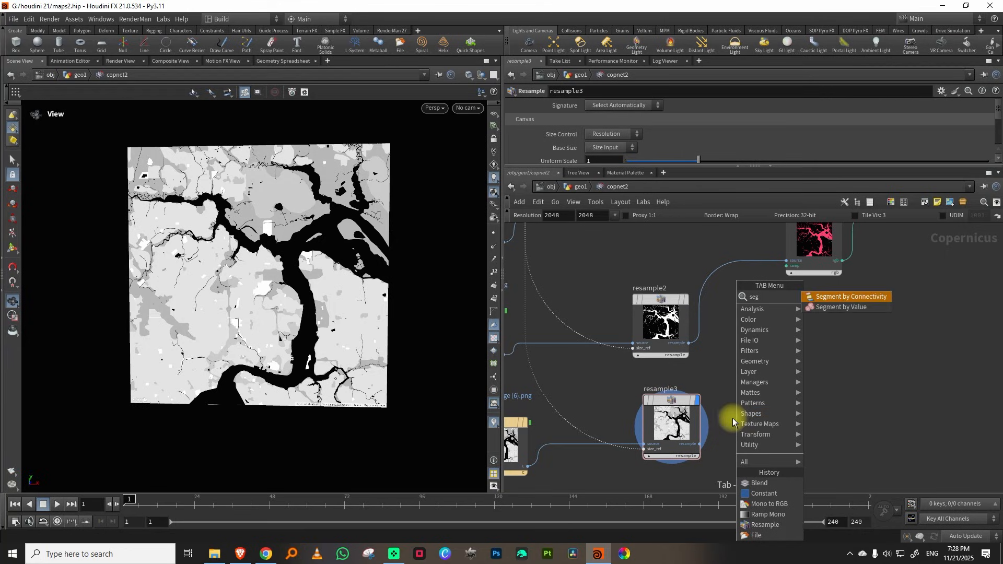
pyautogui.click(840, 307)
pyautogui.click(789, 402)
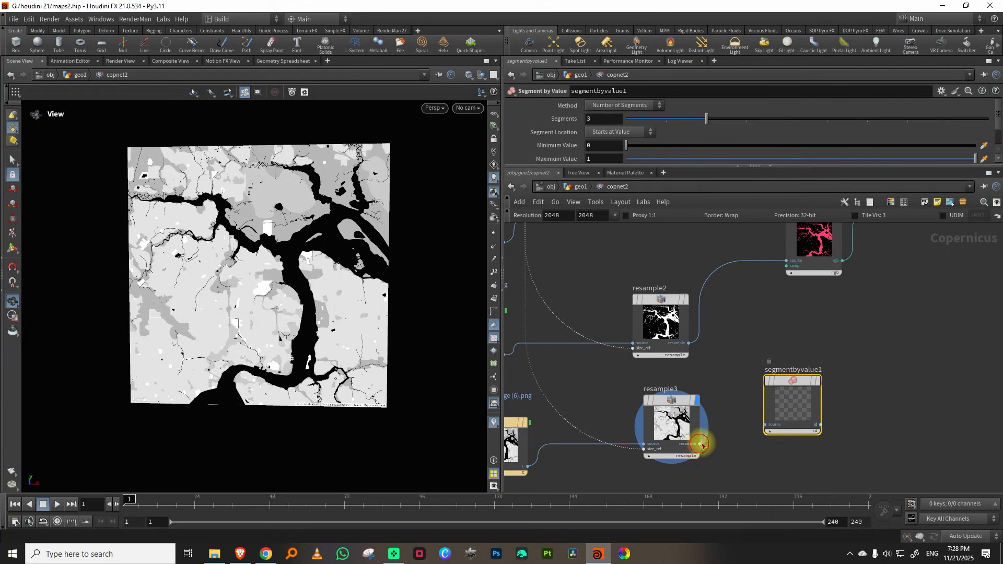
pyautogui.click(794, 410)
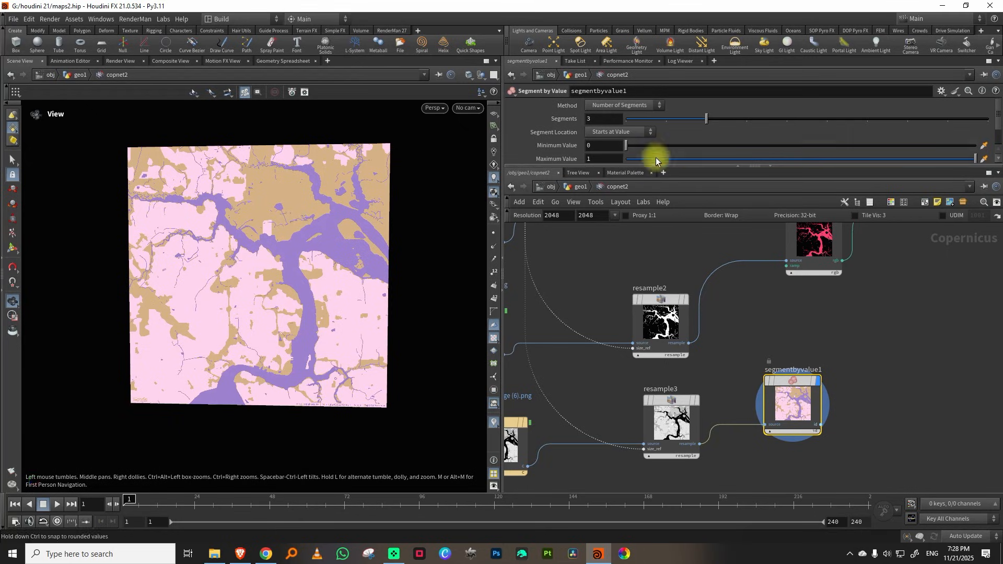
# Set the Segment by Value node's number of segments to 4.
pyautogui.moveTo(657, 166); pyautogui.dragTo(666, 213)
pyautogui.moveTo(709, 120); pyautogui.dragTo(747, 124)
pyautogui.moveTo(882, 389); pyautogui.dragTo(807, 355, button='middle')
pyautogui.press('Tab')
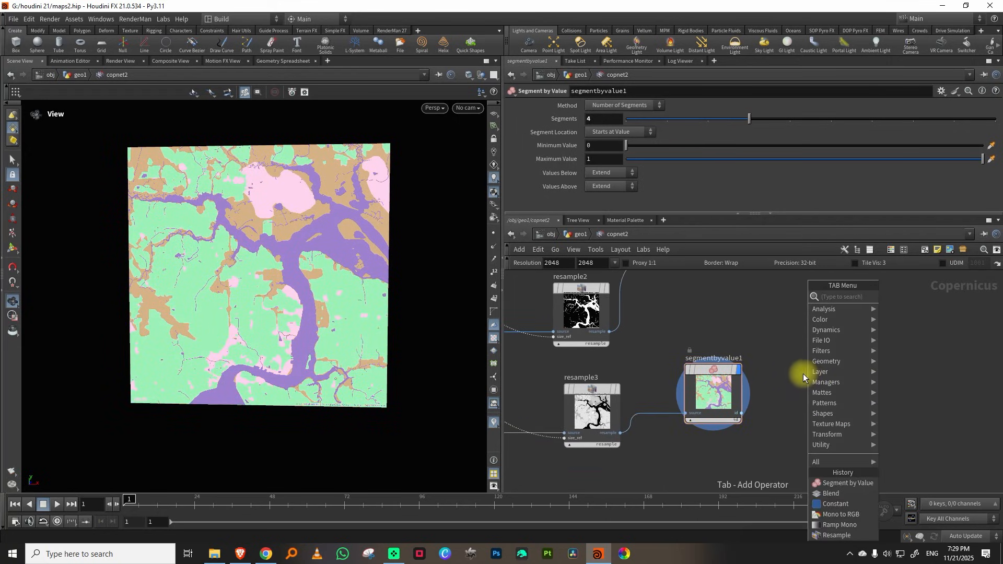
pyautogui.press('Escape')
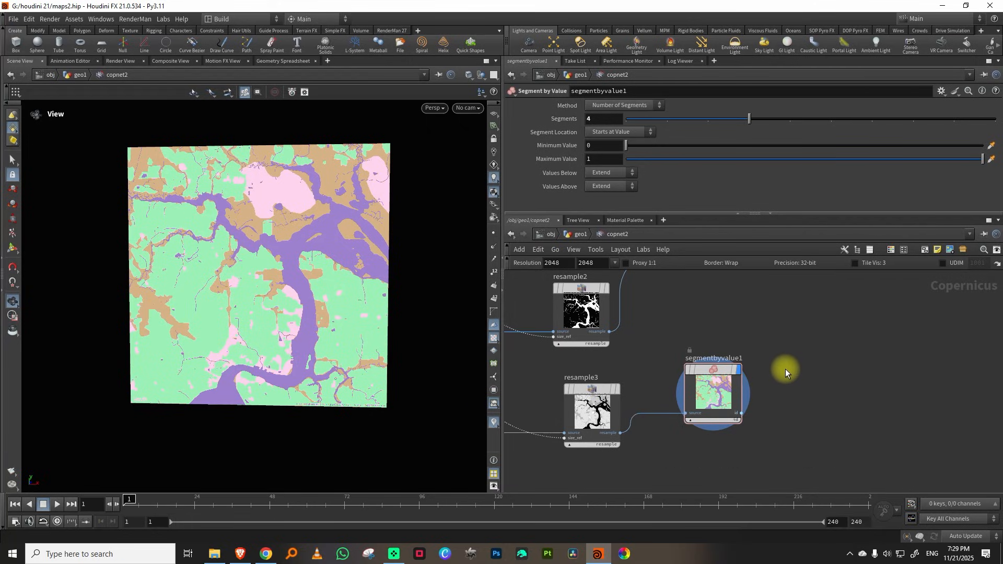
pyautogui.press('Tab')
pyautogui.press('Escape')
# Add a Random RGB node to the right of the Segment by Value node.
pyautogui.moveTo(761, 359); pyautogui.dragTo(756, 375, button='middle')
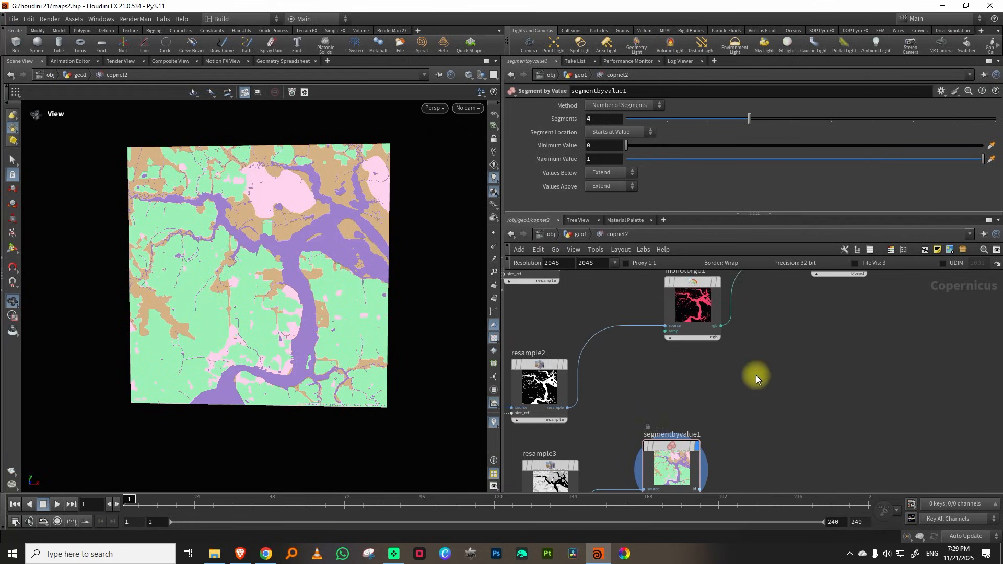
pyautogui.scroll(-2, 756, 375)
pyautogui.moveTo(710, 215); pyautogui.dragTo(716, 180)
pyautogui.press('Tab')
pyautogui.click(715, 350)
pyautogui.press('Tab')
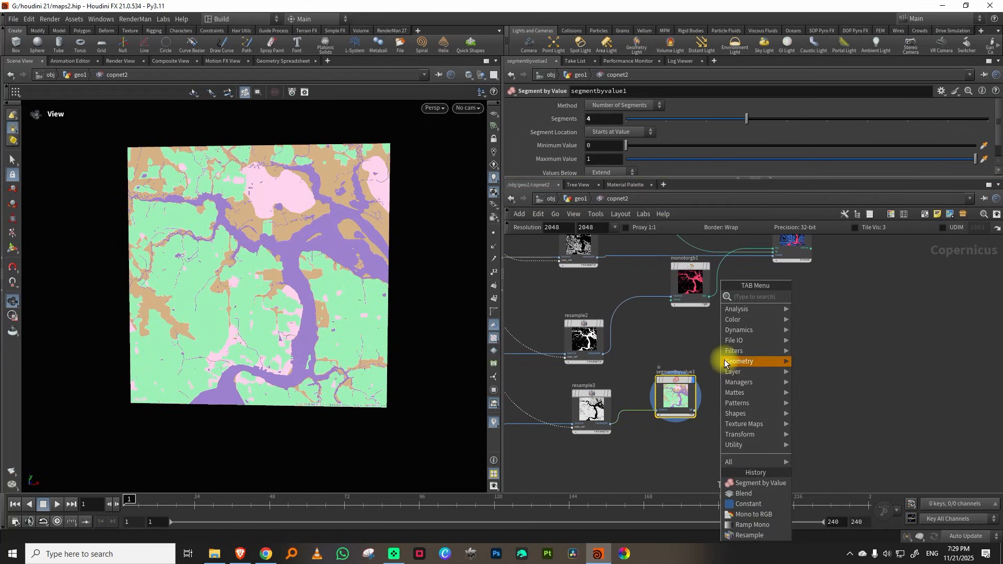
pyautogui.write('ran')
pyautogui.click(822, 307)
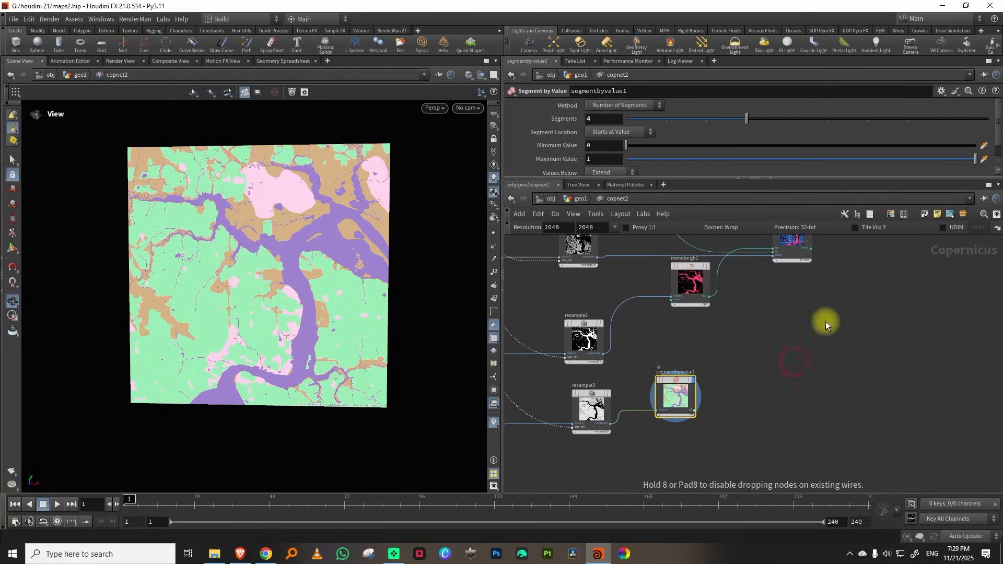
pyautogui.click(791, 378)
pyautogui.scroll(-5, 991, 153)
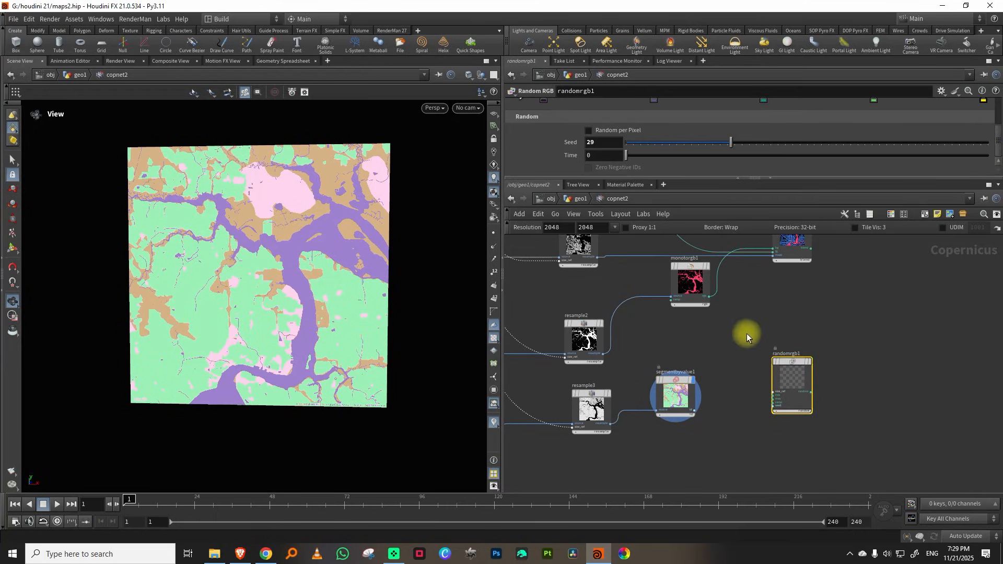
# Set the Segment by Value node's minimum value to 0.015.
pyautogui.moveTo(739, 335); pyautogui.dragTo(653, 418)
pyautogui.scroll(-1, 991, 162)
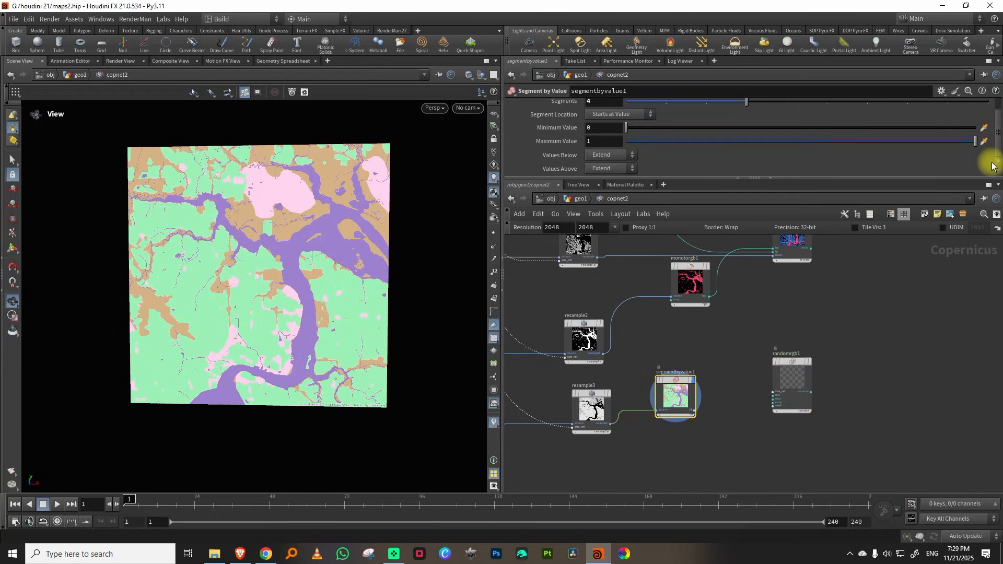
pyautogui.scroll(1, 992, 166)
pyautogui.moveTo(906, 394); pyautogui.dragTo(861, 354, button='middle')
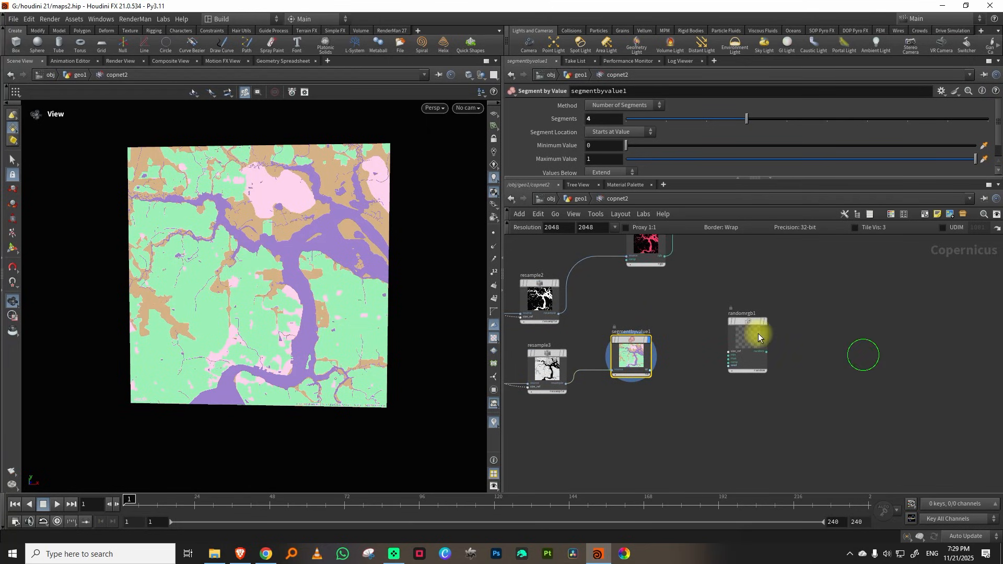
pyautogui.moveTo(681, 321); pyautogui.dragTo(675, 339, button='middle')
pyautogui.moveTo(645, 146); pyautogui.dragTo(618, 146)
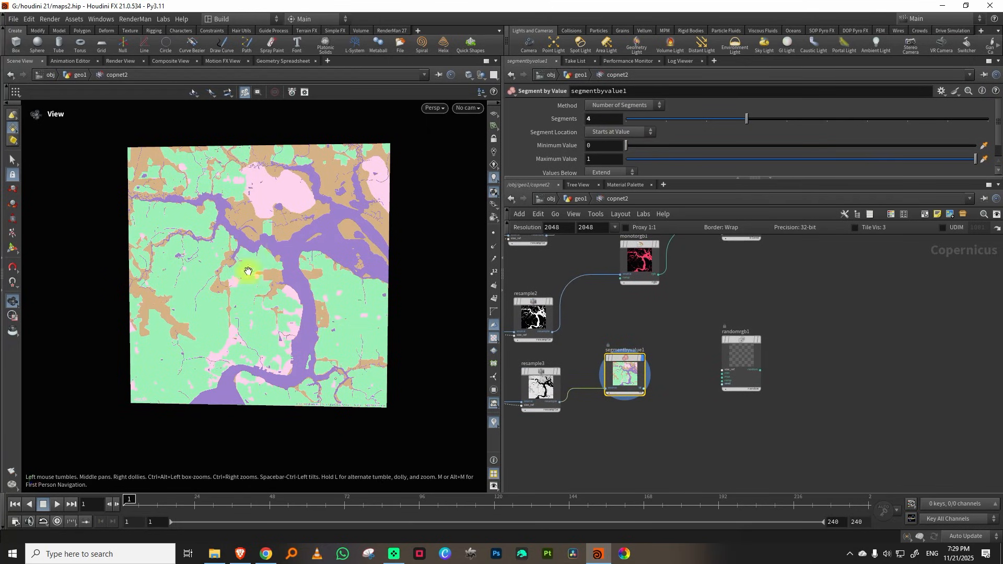
pyautogui.moveTo(626, 146)
pyautogui.mouseDown()
pyautogui.moveTo(655, 145)
pyautogui.moveTo(632, 148)
pyautogui.mouseUp()
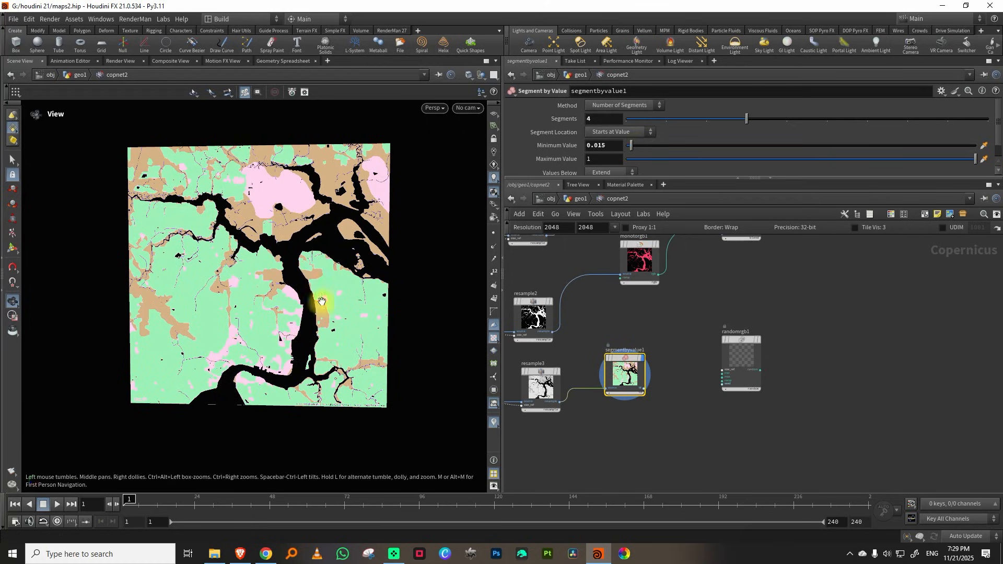
# Connect the segment IDs to the Random RGB node's seed input, display that node and enable Zero Negative IDs.
pyautogui.scroll(3, 318, 303)
pyautogui.scroll(3, 681, 387)
pyautogui.click(634, 387)
pyautogui.click(743, 382)
pyautogui.click(757, 337)
pyautogui.press('r')
pyautogui.click(768, 369)
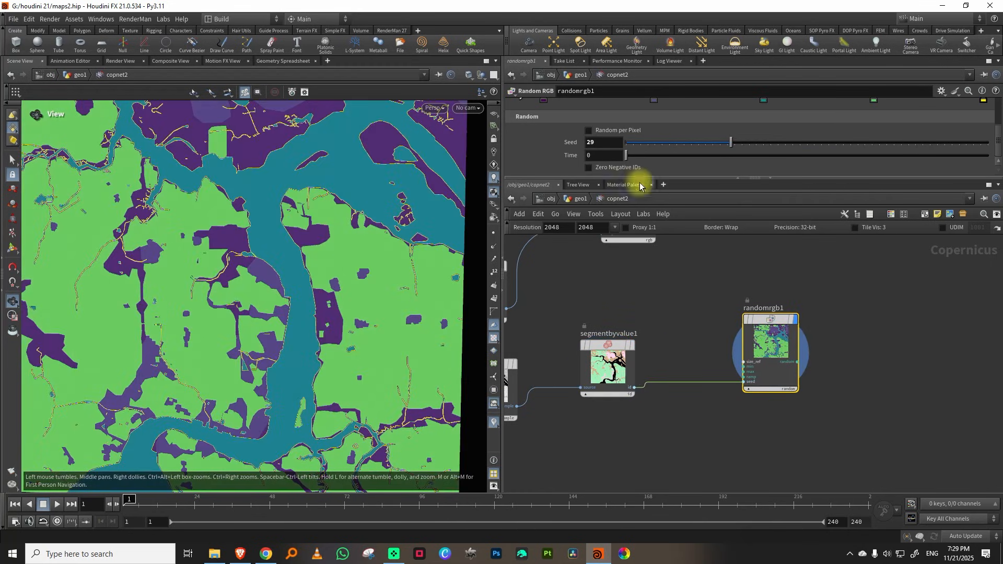
pyautogui.click(589, 167)
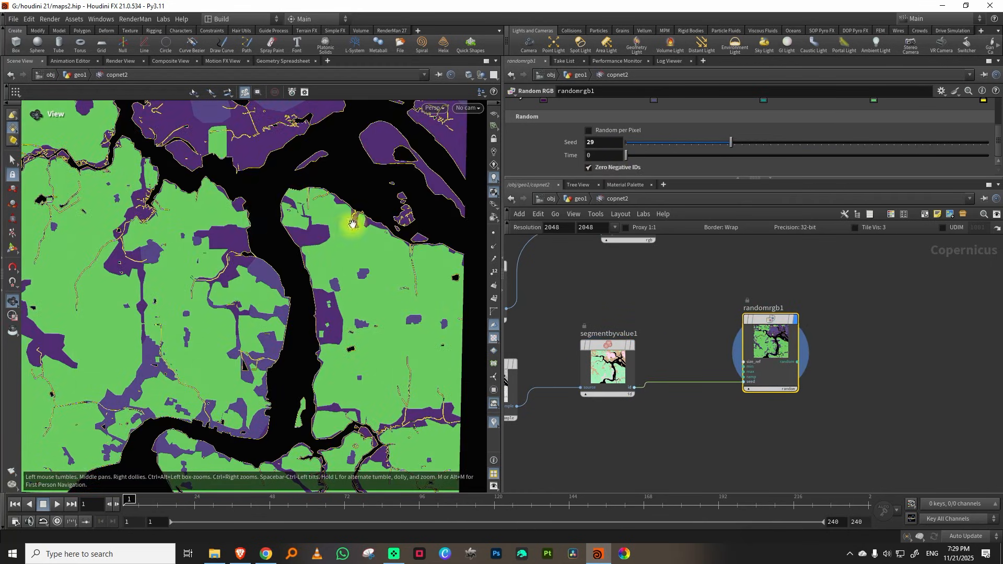
# Set the Random RGB node's seed to 37.
pyautogui.scroll(-6, 314, 230)
pyautogui.moveTo(733, 161); pyautogui.dragTo(758, 143)
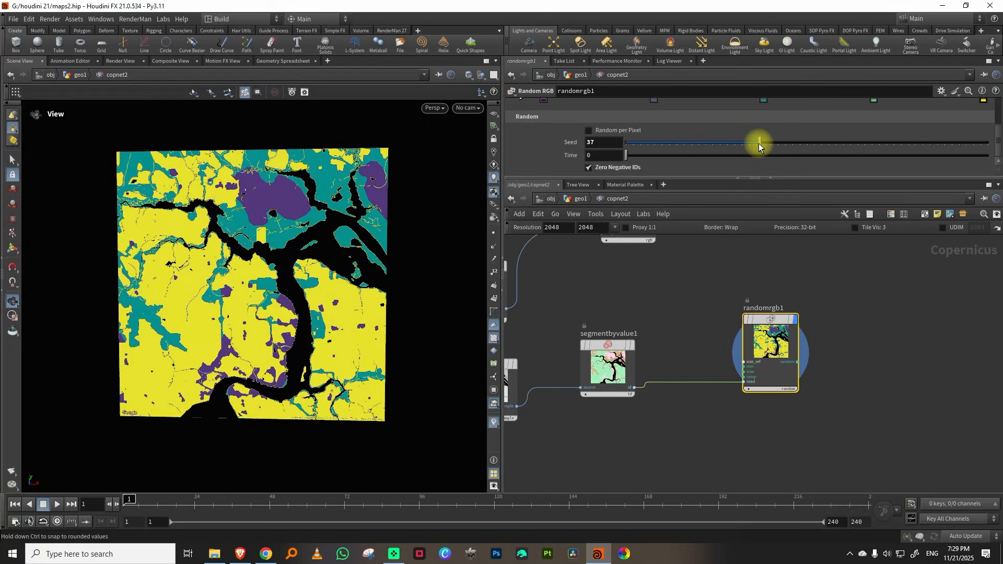
# Connect the Random RGB output to blend1's foreground input in place of the constant color.
pyautogui.moveTo(887, 283); pyautogui.dragTo(822, 359, button='middle')
pyautogui.moveTo(810, 325); pyautogui.dragTo(782, 355, button='right')
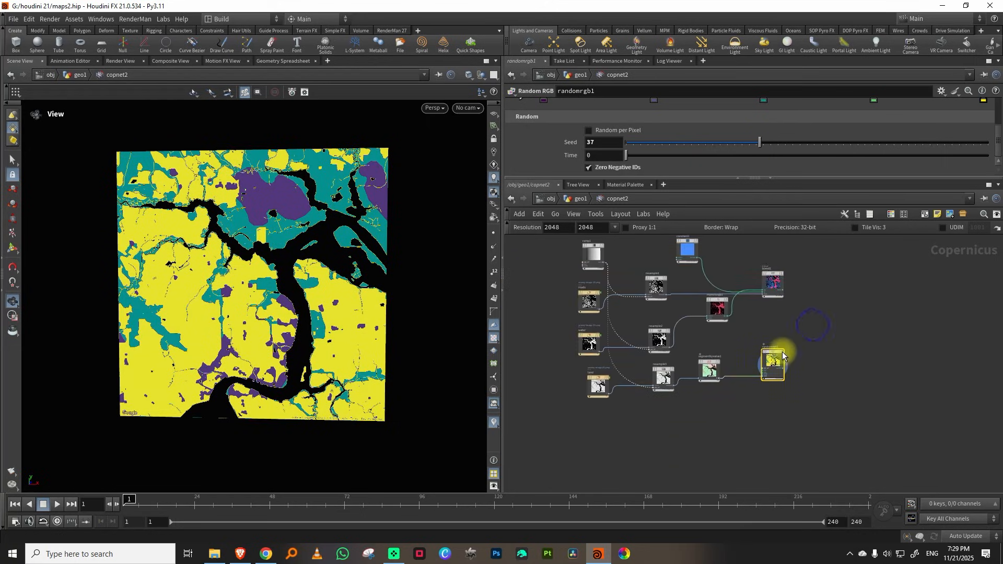
pyautogui.moveTo(782, 347); pyautogui.dragTo(752, 390, button='middle')
pyautogui.moveTo(747, 315); pyautogui.dragTo(797, 319)
pyautogui.moveTo(763, 372); pyautogui.dragTo(775, 359, button='right')
pyautogui.moveTo(619, 255); pyautogui.dragTo(691, 254)
pyautogui.moveTo(744, 330); pyautogui.dragTo(742, 426, button='right')
pyautogui.click(742, 426)
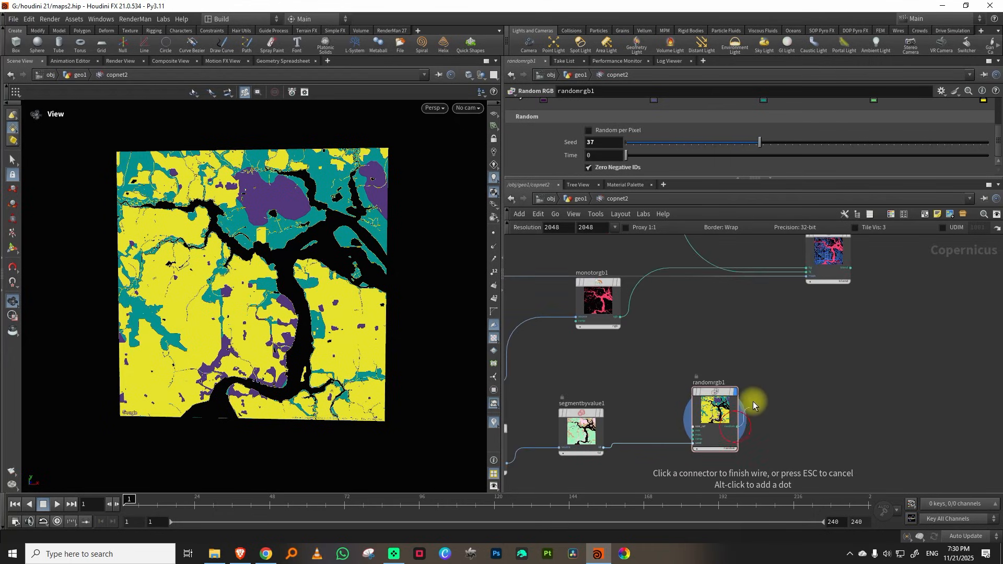
pyautogui.click(777, 323)
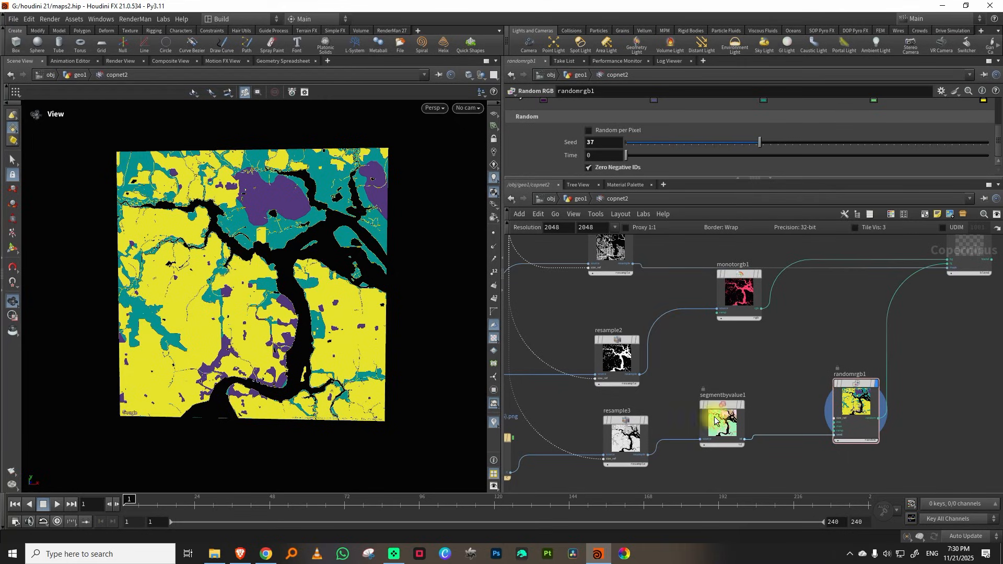
# Move the Segment by Value node lower and connect the resample3 output to blend1's mask input.
pyautogui.moveTo(722, 418); pyautogui.dragTo(708, 466)
pyautogui.moveTo(721, 406); pyautogui.dragTo(748, 361, button='middle')
pyautogui.press('Tab')
pyautogui.click(709, 361)
pyautogui.click(680, 415)
pyautogui.moveTo(881, 267); pyautogui.dragTo(726, 376, button='middle')
pyautogui.click(814, 340)
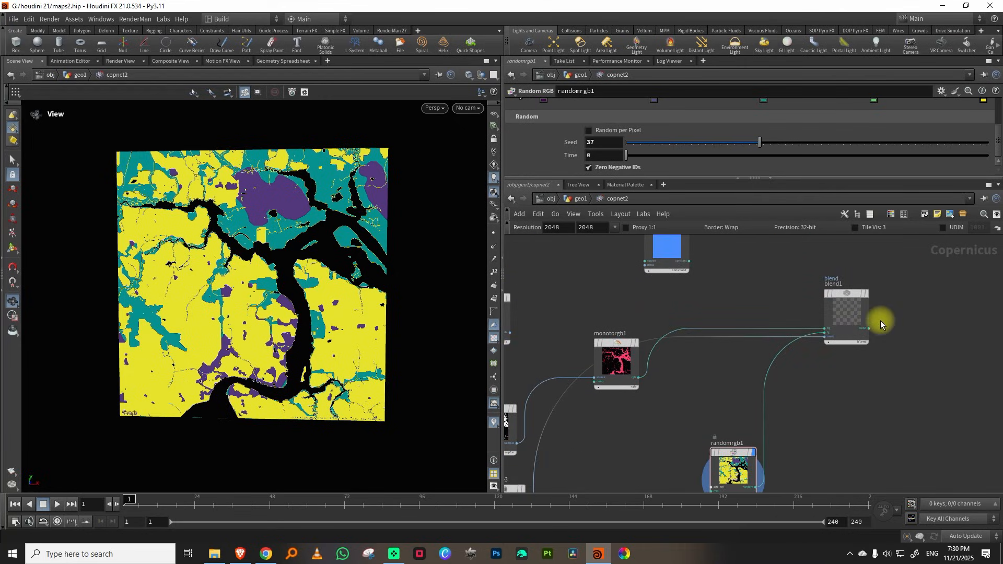
# Display blend1 and reposition the blend1 and monotorgb1 nodes so the wires are easier to follow.
pyautogui.press('r')
pyautogui.moveTo(886, 279); pyautogui.dragTo(853, 363)
pyautogui.moveTo(752, 333); pyautogui.dragTo(774, 315, button='middle')
pyautogui.moveTo(657, 332); pyautogui.dragTo(726, 299)
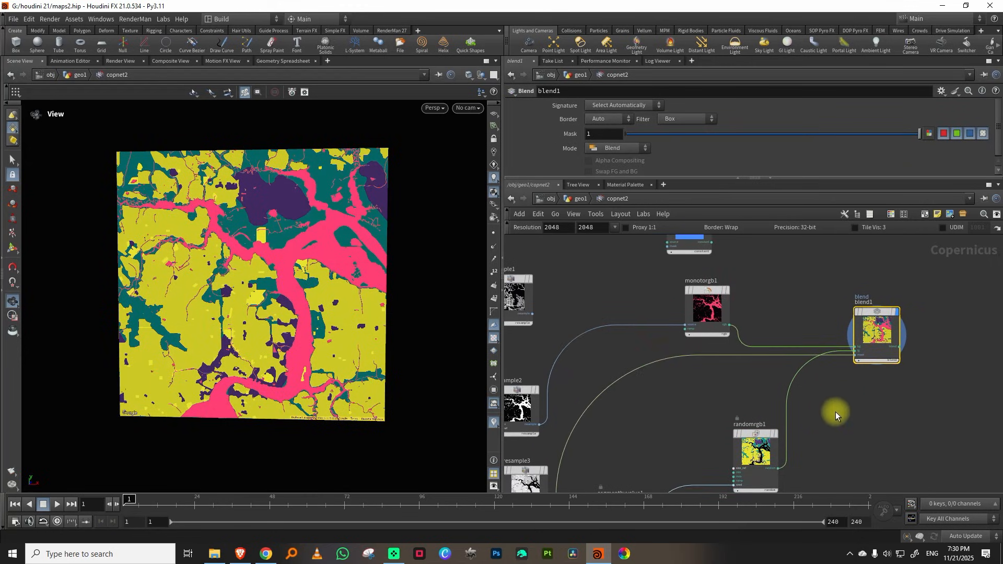
# Set the Segment by Value node's number of segments to 3.
pyautogui.moveTo(818, 364); pyautogui.dragTo(802, 308, button='middle')
pyautogui.click(731, 427)
pyautogui.moveTo(679, 367); pyautogui.dragTo(732, 353, button='middle')
pyautogui.click(656, 448)
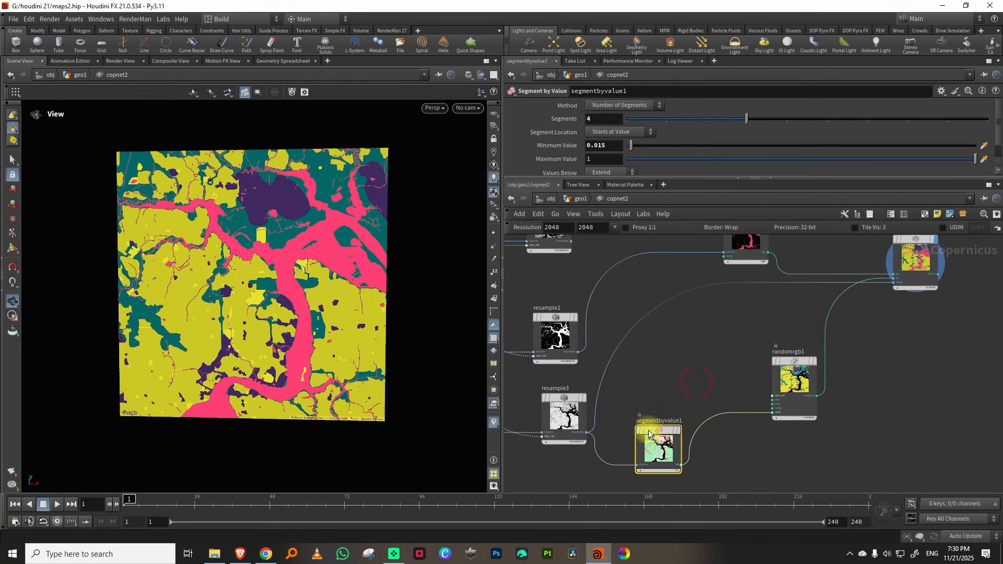
pyautogui.click(707, 124)
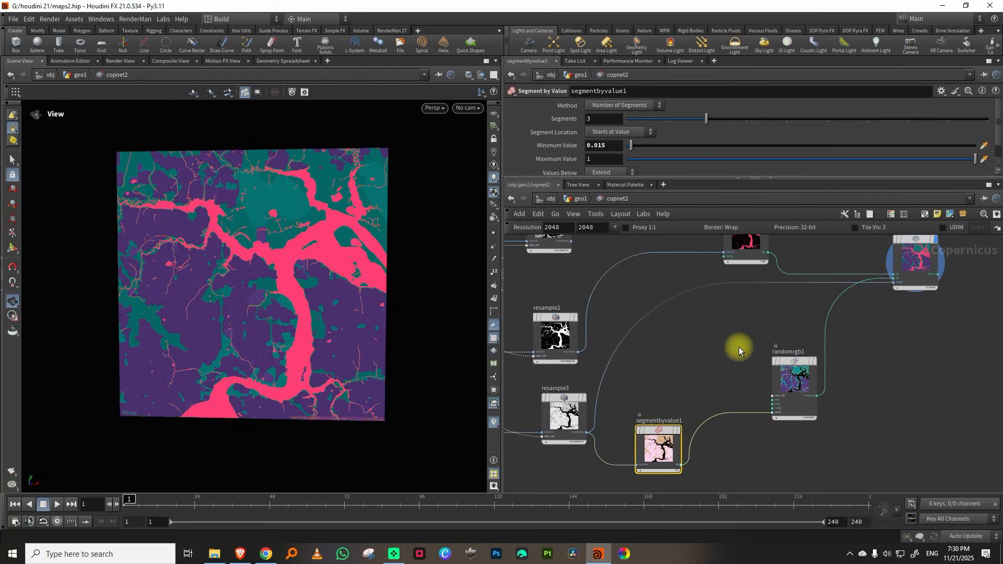
# Move constant1 clear of the wires and add a second Blend node after blend1, with blend1 as its background.
pyautogui.moveTo(761, 277); pyautogui.dragTo(707, 361, button='middle')
pyautogui.moveTo(769, 309); pyautogui.dragTo(734, 370, button='middle')
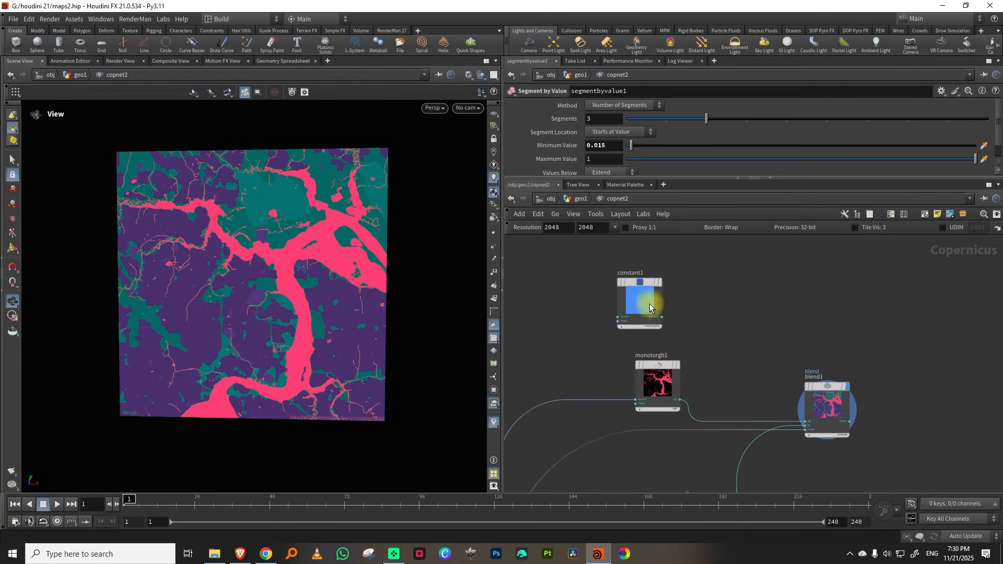
pyautogui.moveTo(650, 303); pyautogui.dragTo(685, 264)
pyautogui.moveTo(871, 340); pyautogui.dragTo(806, 339, button='middle')
pyautogui.press('Tab')
pyautogui.moveTo(841, 317)
pyautogui.click(904, 305)
pyautogui.click(905, 375)
pyautogui.click(783, 416)
pyautogui.click(871, 373)
# Move constant1 closer to the second Blend node and connect it to that node's foreground input.
pyautogui.moveTo(817, 354); pyautogui.dragTo(880, 367, button='middle')
pyautogui.moveTo(674, 278); pyautogui.dragTo(821, 314)
pyautogui.click(843, 323)
pyautogui.click(945, 406)
# Move resample1 near constant1, connect it to the second Blend node's mask input and display that Blend node.
pyautogui.moveTo(634, 355); pyautogui.dragTo(782, 327, button='middle')
pyautogui.moveTo(606, 349); pyautogui.dragTo(836, 270)
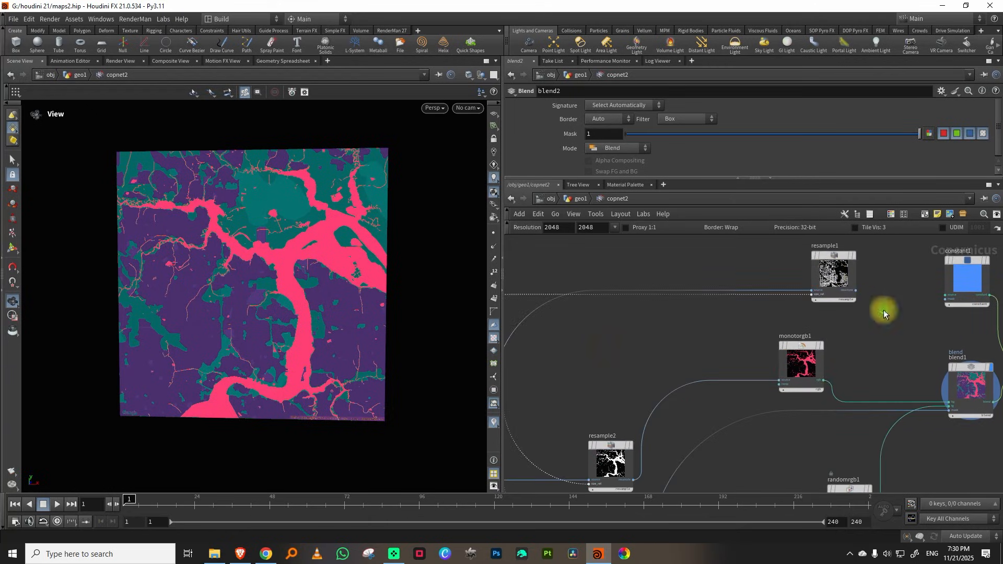
pyautogui.moveTo(883, 309); pyautogui.dragTo(695, 331, button='middle')
pyautogui.click(668, 311)
pyautogui.click(901, 409)
pyautogui.click(922, 393)
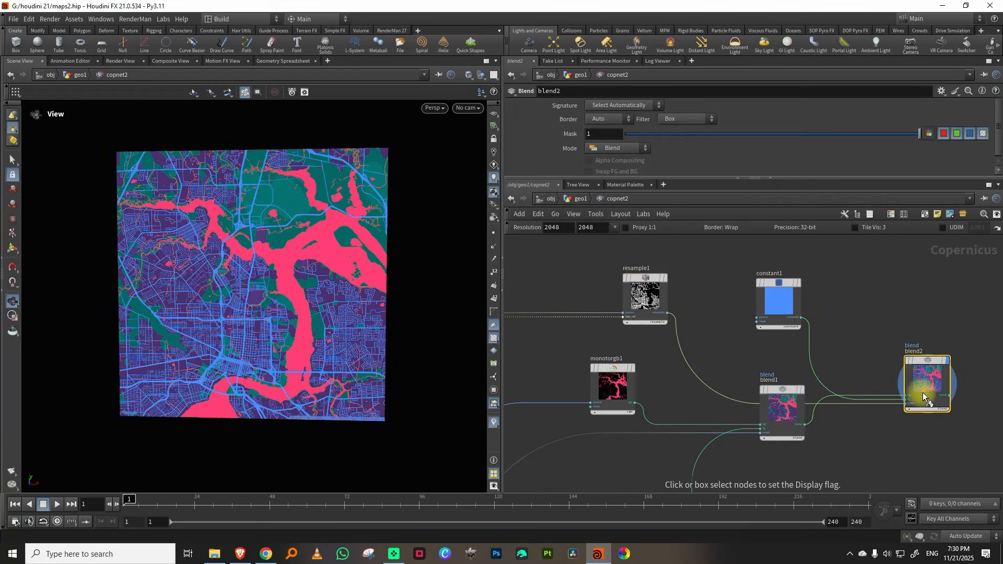
# Switch constant1's color to HSV and make it yellow with hue 49 and saturation 0.958.
pyautogui.click(778, 300)
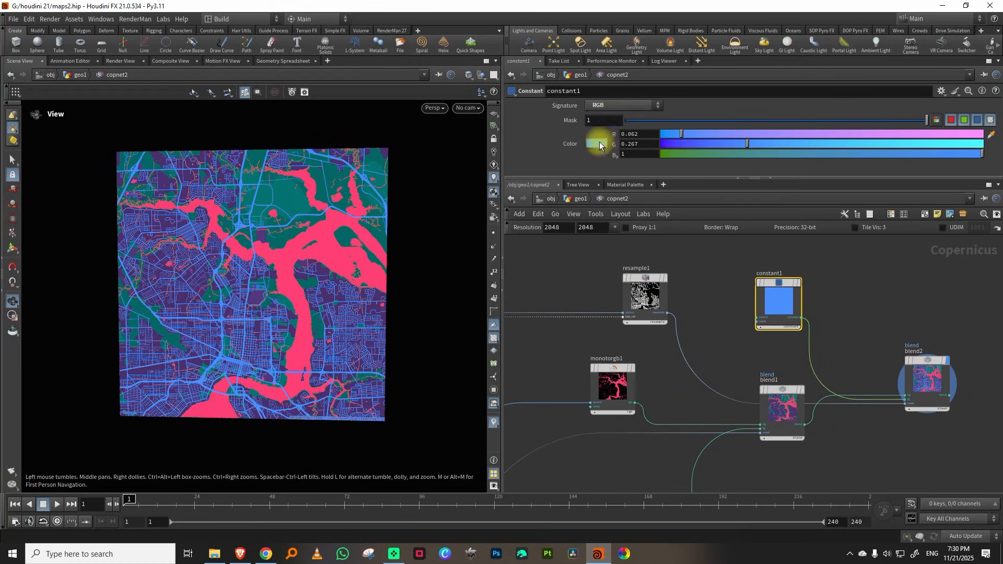
pyautogui.moveTo(695, 136); pyautogui.dragTo(901, 134)
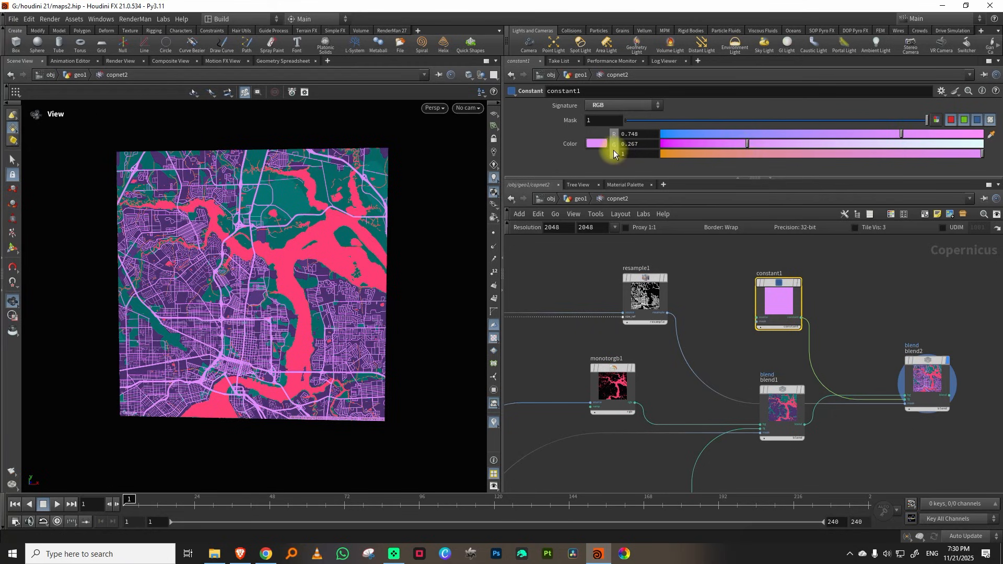
pyautogui.click(614, 149)
pyautogui.moveTo(760, 135); pyautogui.dragTo(706, 134)
pyautogui.moveTo(901, 141); pyautogui.dragTo(970, 146)
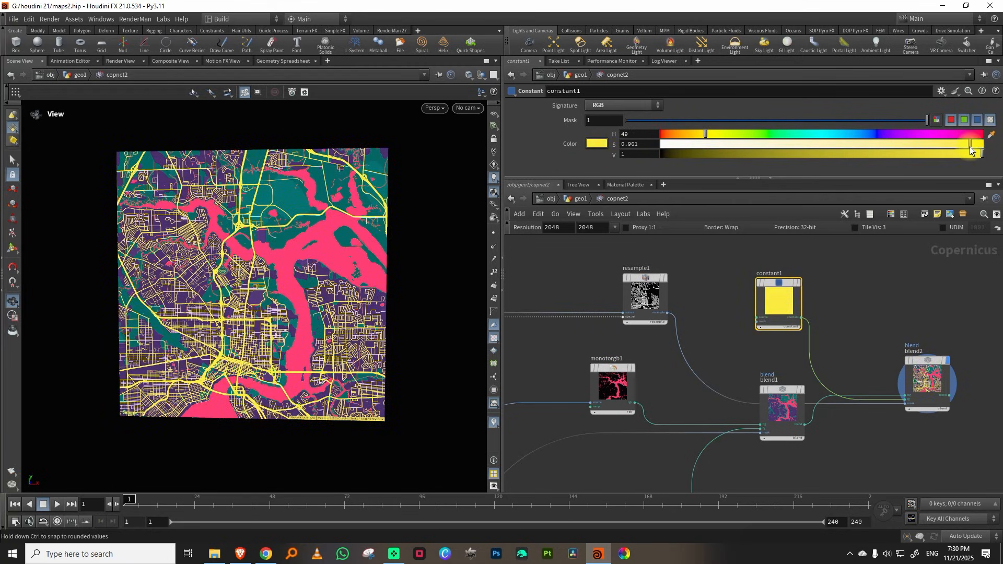
# Insert an HSV Adjust node on the wire between the Random RGB node and blend1.
pyautogui.moveTo(882, 333); pyautogui.dragTo(860, 259, button='middle')
pyautogui.moveTo(808, 423); pyautogui.dragTo(811, 349, button='middle')
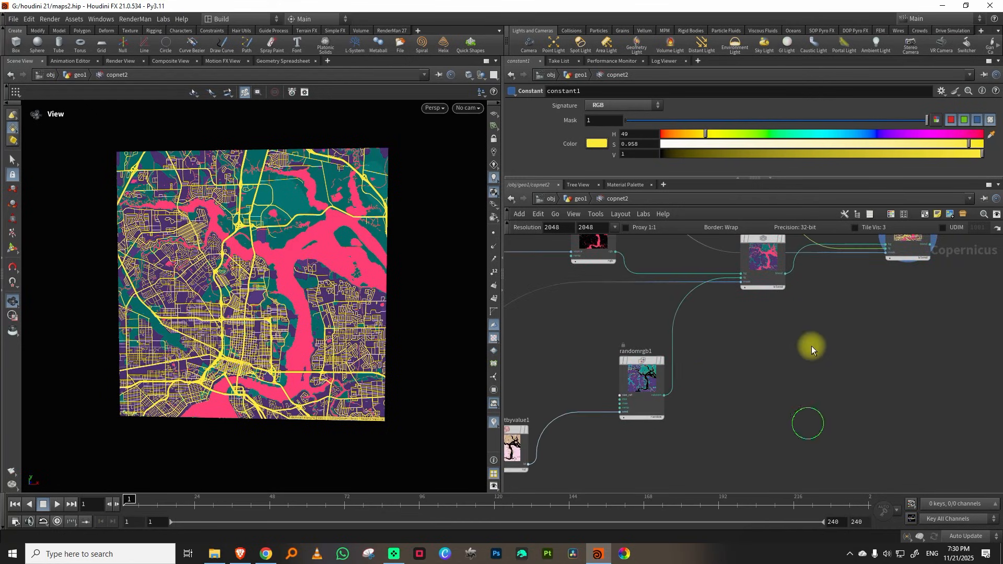
pyautogui.click(640, 419)
pyautogui.moveTo(687, 178); pyautogui.dragTo(694, 305)
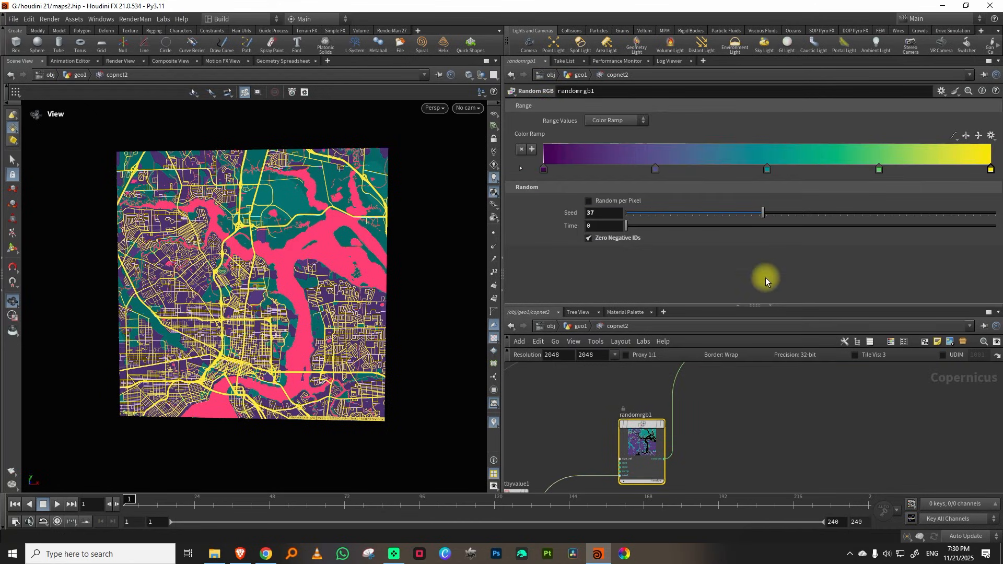
pyautogui.moveTo(708, 441); pyautogui.dragTo(692, 464, button='middle')
pyautogui.moveTo(680, 305); pyautogui.dragTo(689, 230)
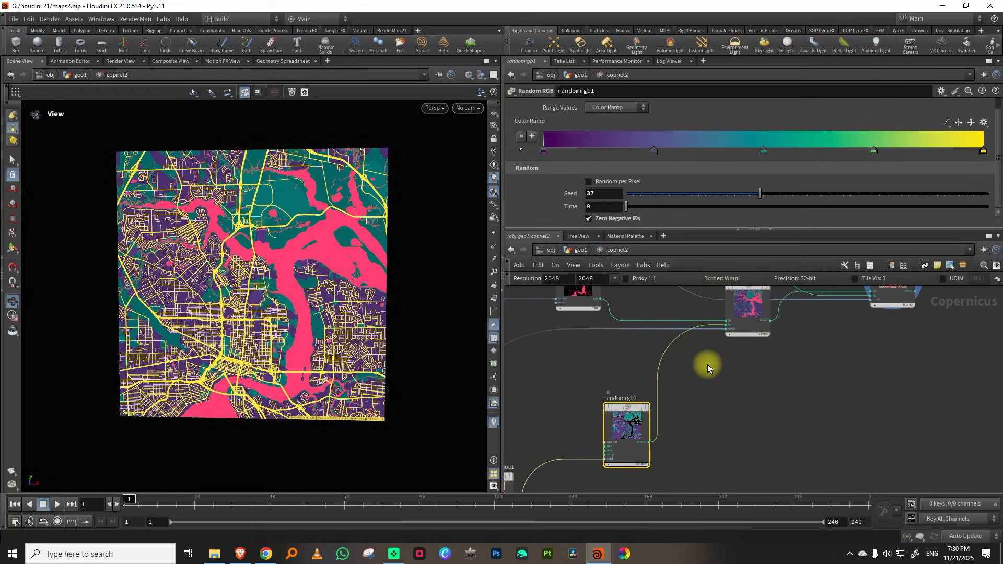
pyautogui.press('Tab')
pyautogui.moveTo(723, 350)
pyautogui.click(798, 291)
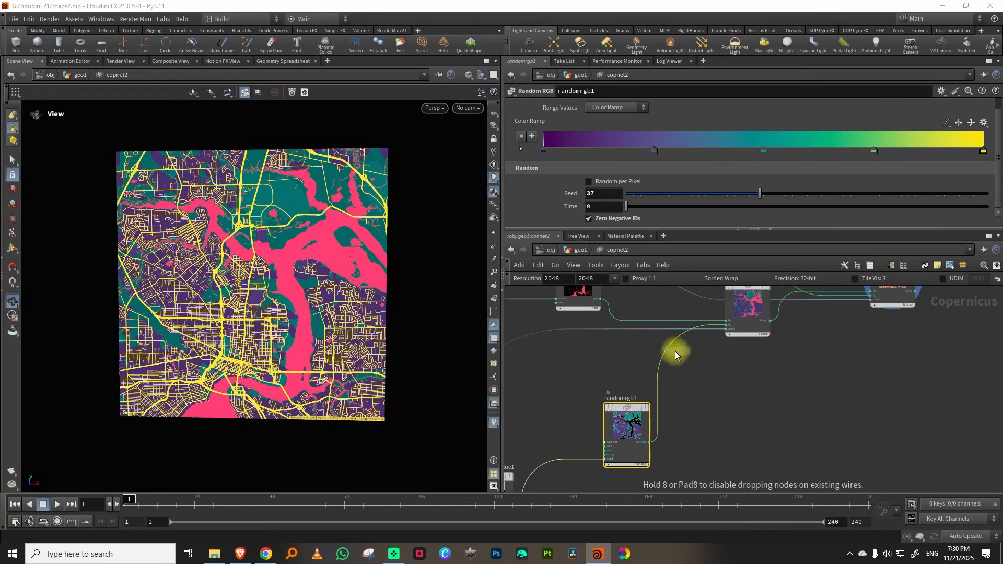
pyautogui.click(681, 356)
# Try other seed values on the Random RGB node and return to 37.
pyautogui.moveTo(711, 229); pyautogui.dragTo(773, 314)
pyautogui.moveTo(803, 249); pyautogui.dragTo(826, 234)
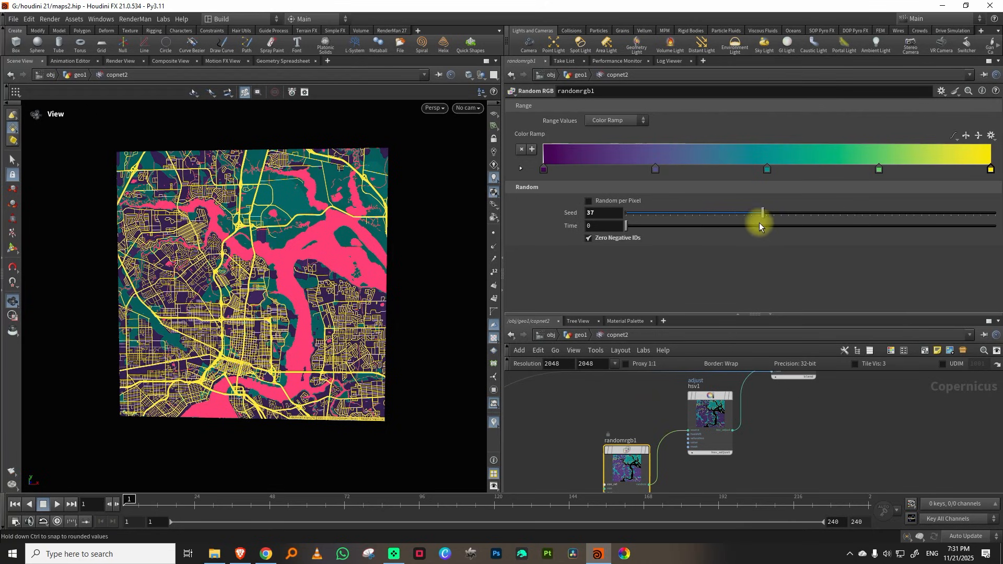
pyautogui.moveTo(759, 226)
pyautogui.mouseDown()
pyautogui.moveTo(739, 215)
pyautogui.moveTo(763, 213)
pyautogui.mouseUp()
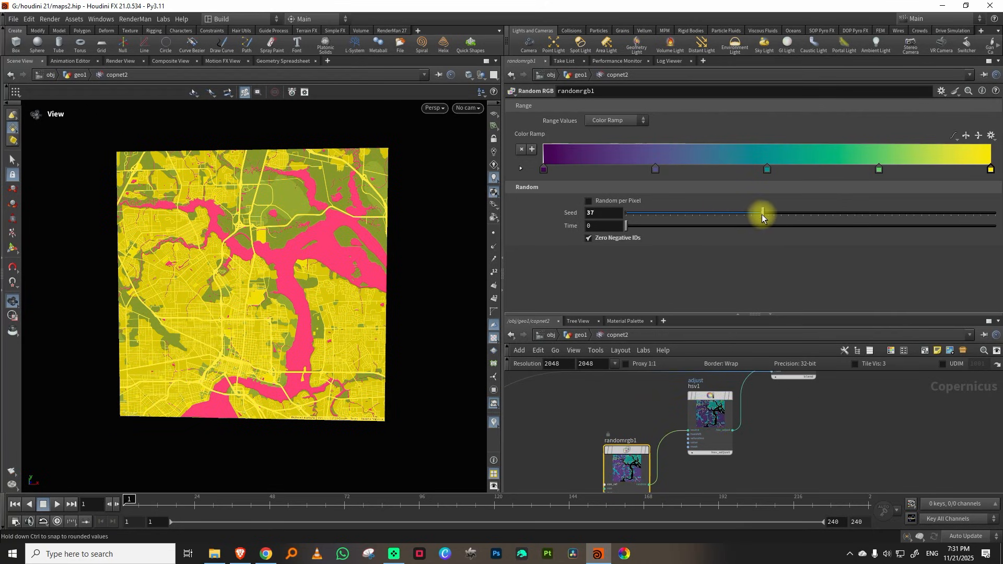
pyautogui.moveTo(641, 314); pyautogui.dragTo(664, 205)
# Recolor the end point of the Mono to RGB node's ramp to orange-red with R 0.757 and B 0.037.
pyautogui.scroll(-3, 806, 397)
pyautogui.moveTo(842, 380); pyautogui.dragTo(805, 419, button='middle')
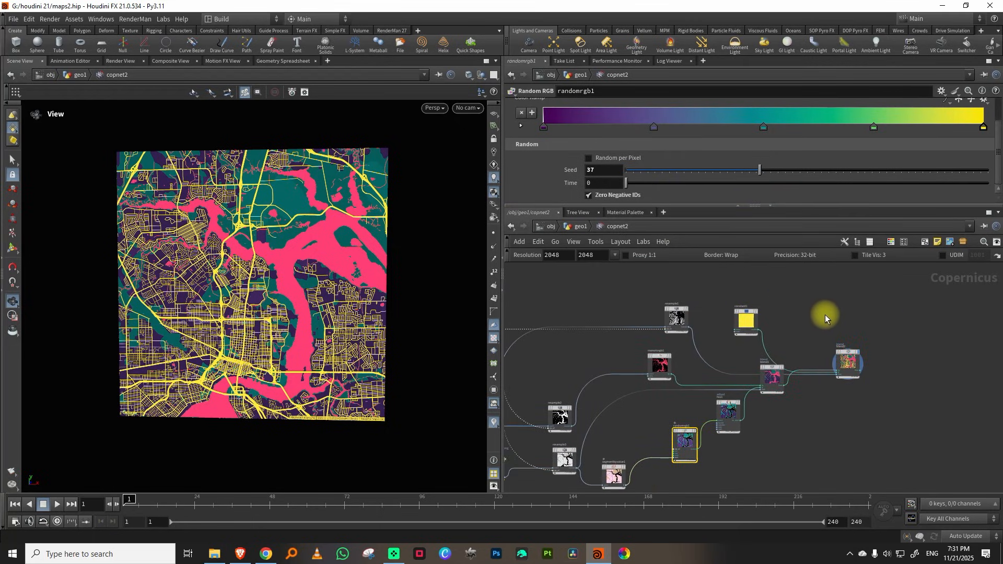
pyautogui.click(660, 366)
pyautogui.moveTo(926, 149); pyautogui.dragTo(677, 163)
pyautogui.moveTo(686, 171); pyautogui.dragTo(775, 167)
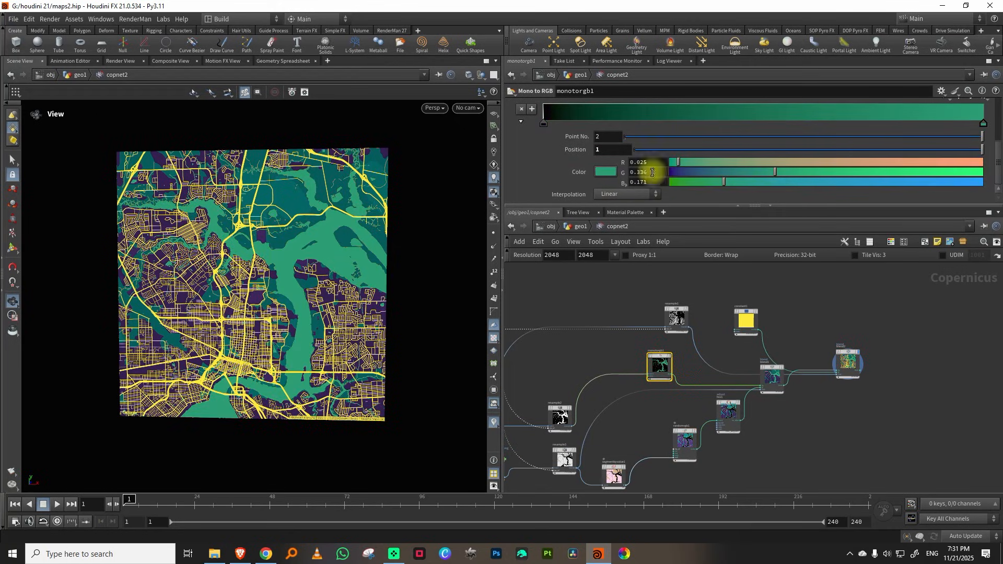
pyautogui.hotkey('ctrl', 'z')
pyautogui.hotkey('ctrl', 'z')
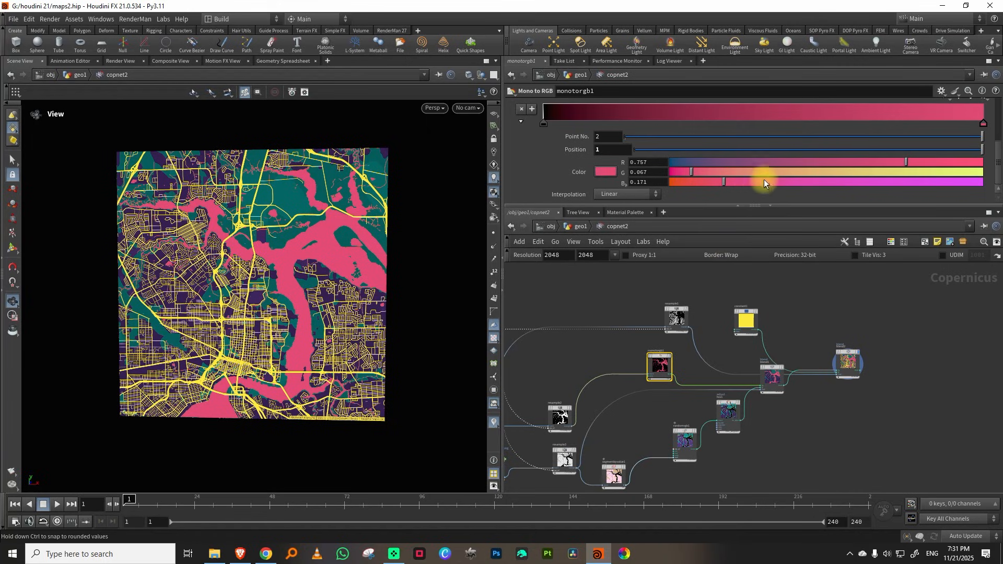
pyautogui.moveTo(717, 181); pyautogui.dragTo(698, 182)
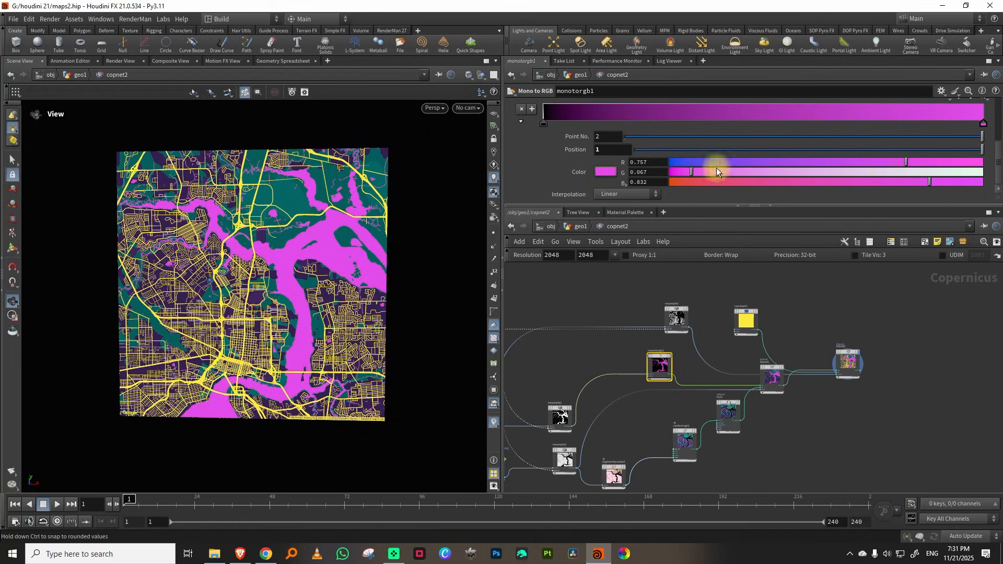
pyautogui.moveTo(687, 183); pyautogui.dragTo(682, 183)
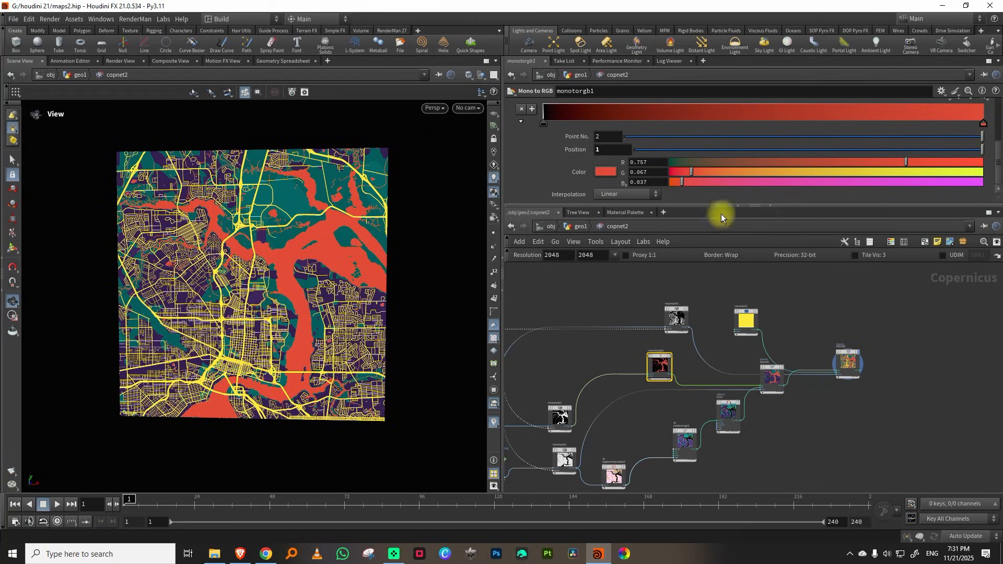
# Display the resample1 node that carries the road mask.
pyautogui.moveTo(723, 205); pyautogui.dragTo(731, 166)
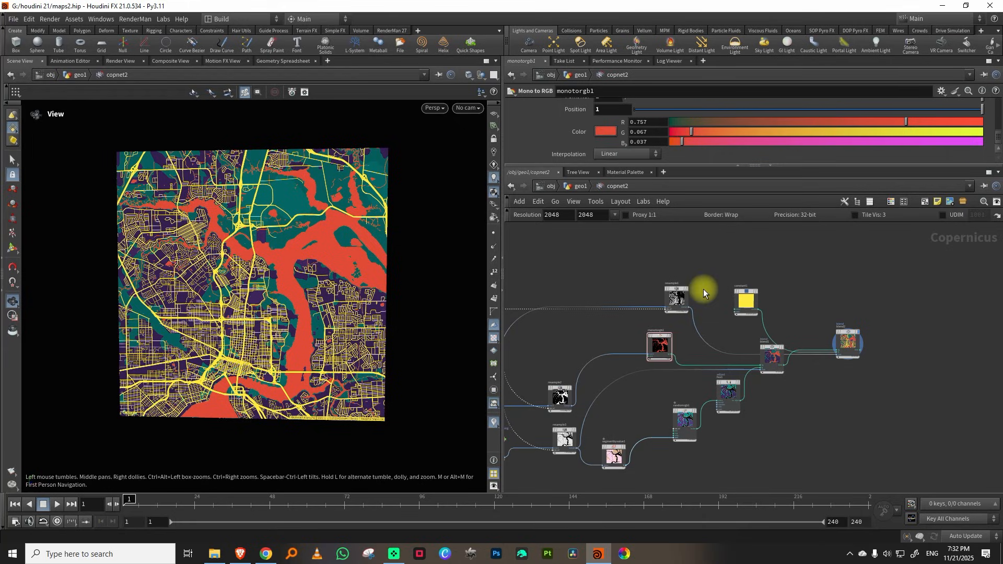
pyautogui.scroll(3, 714, 269)
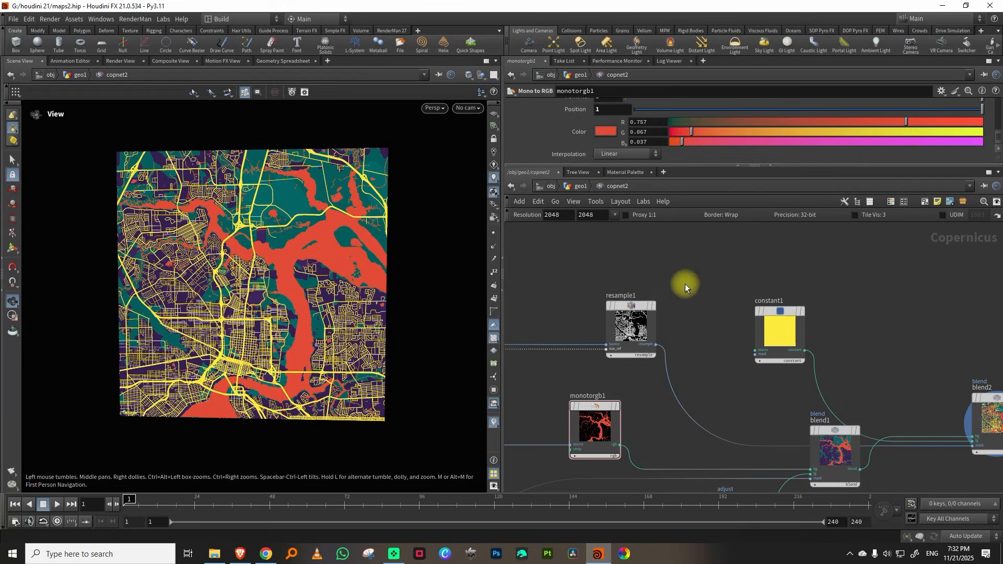
pyautogui.click(643, 325)
pyautogui.scroll(3, 671, 297)
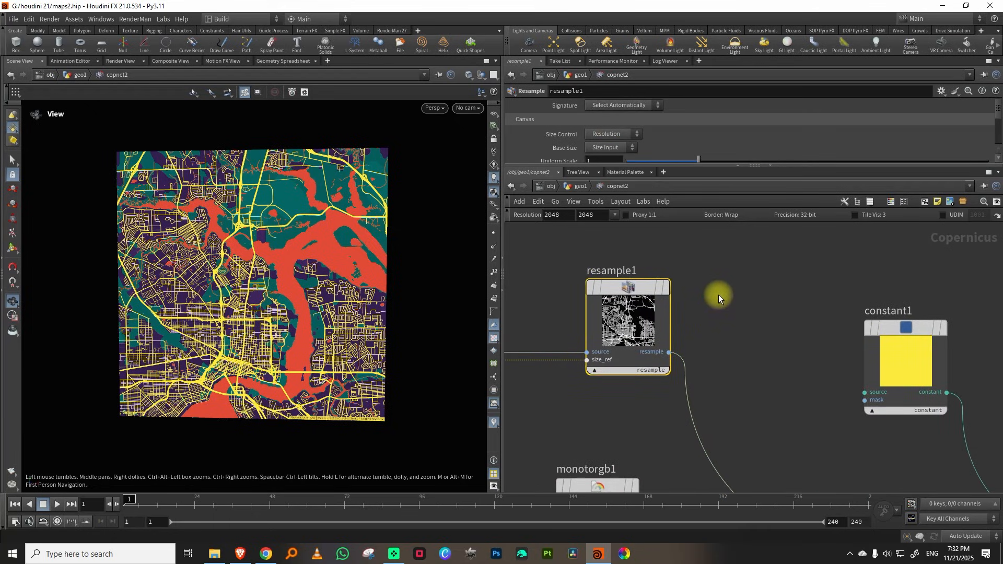
pyautogui.press('r')
pyautogui.click(601, 339)
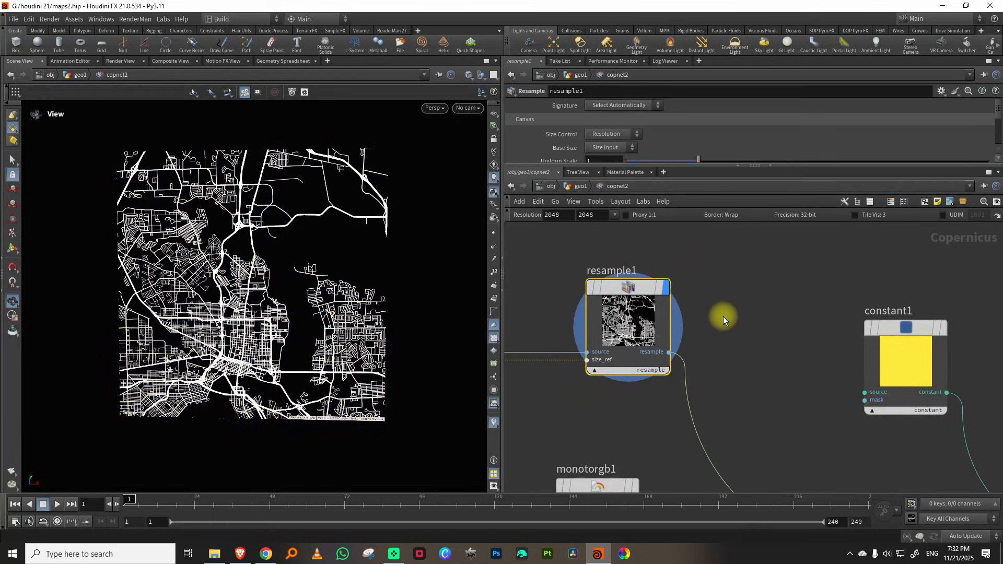
# Add an Invert node, connect the resample1 output to its source input and display it.
pyautogui.scroll(-3, 690, 361)
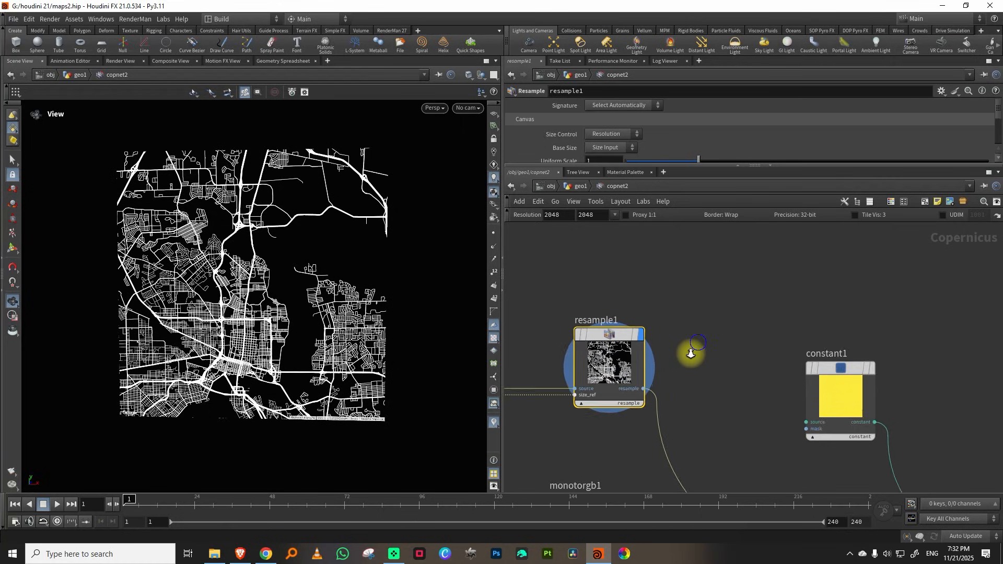
pyautogui.press('Tab')
pyautogui.write('in')
pyautogui.click(775, 307)
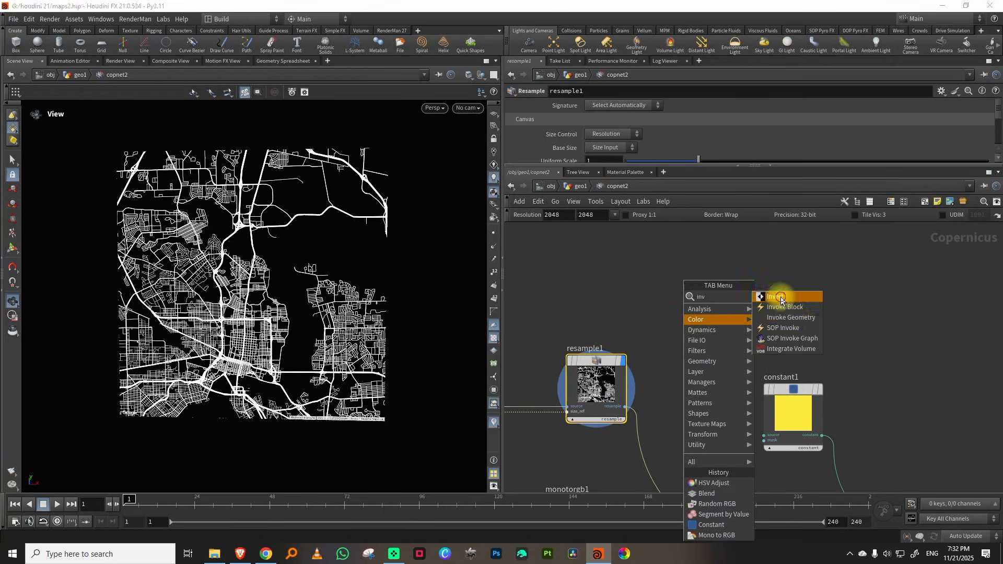
pyautogui.click(775, 305)
pyautogui.moveTo(621, 405); pyautogui.dragTo(737, 311)
pyautogui.moveTo(826, 270); pyautogui.dragTo(737, 317)
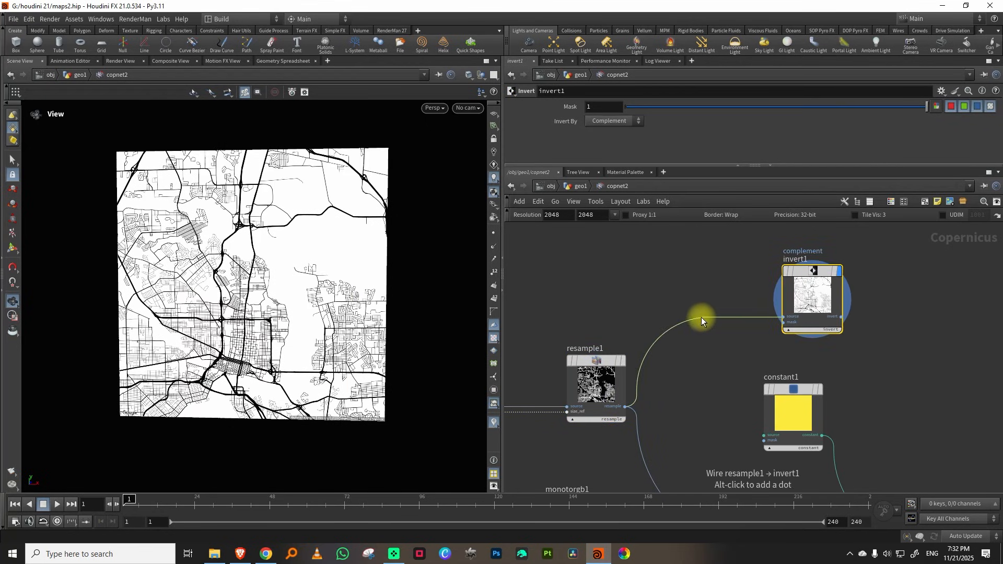
# Inspect the inverted road map and move the resample1 and Invert nodes farther apart.
pyautogui.scroll(5, 300, 332)
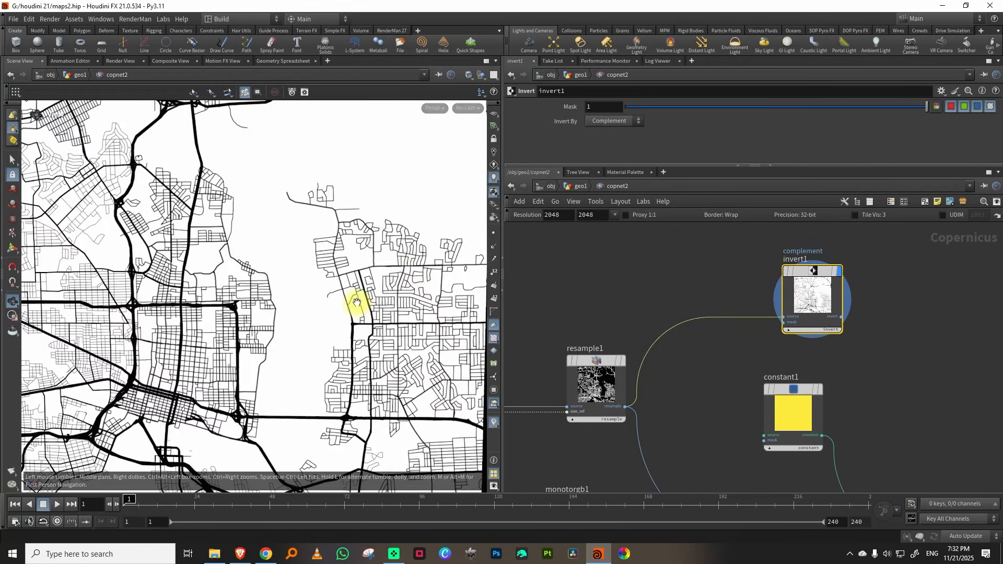
pyautogui.scroll(1, 367, 299)
pyautogui.moveTo(691, 312); pyautogui.dragTo(690, 320, button='middle')
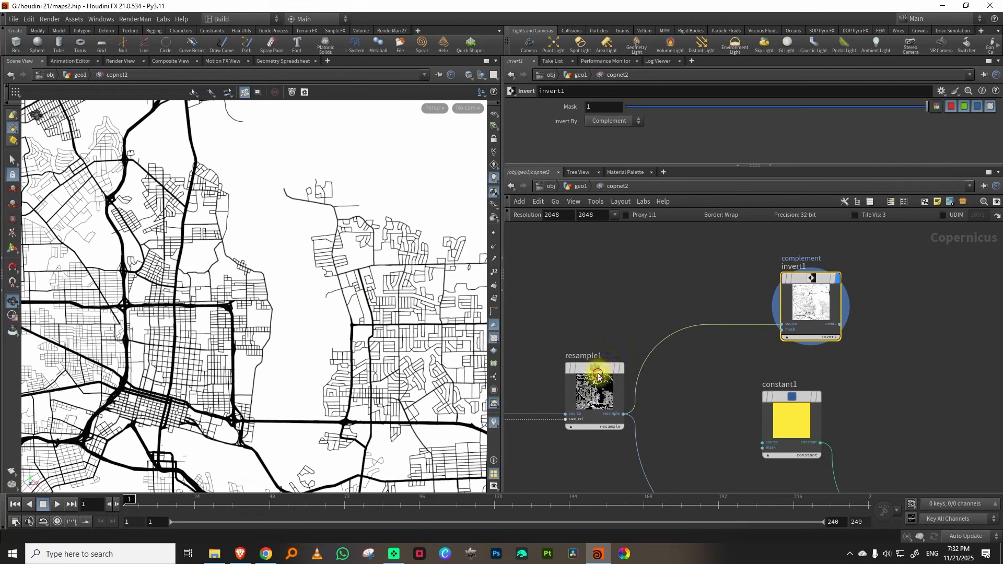
pyautogui.moveTo(599, 371); pyautogui.dragTo(574, 361)
pyautogui.moveTo(799, 306); pyautogui.dragTo(854, 294)
pyautogui.moveTo(777, 275); pyautogui.dragTo(734, 308, button='middle')
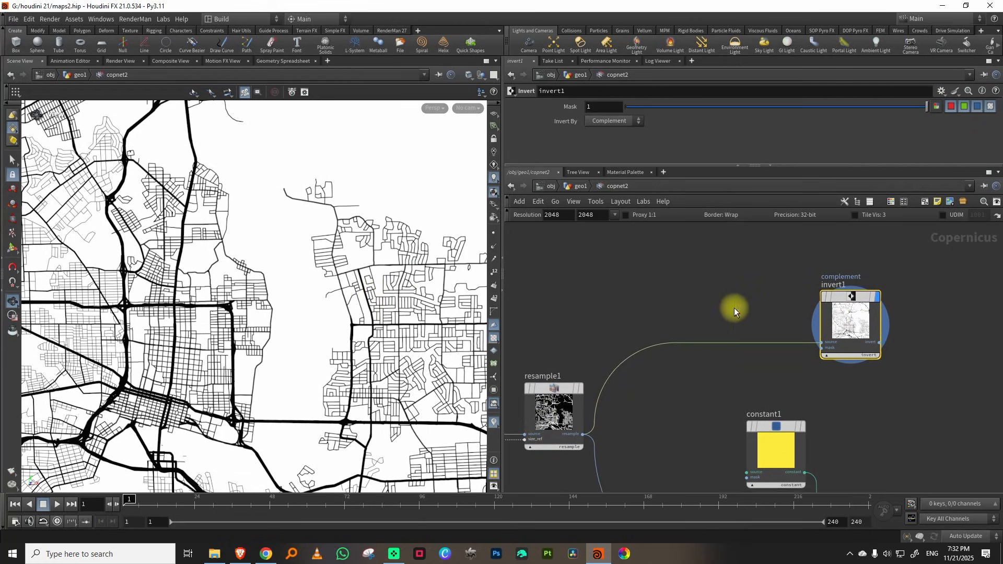
# Insert a Dilate Erode node on the wire between the resample1 and invert1 nodes.
pyautogui.press('Tab')
pyautogui.write('dil')
pyautogui.click(827, 296)
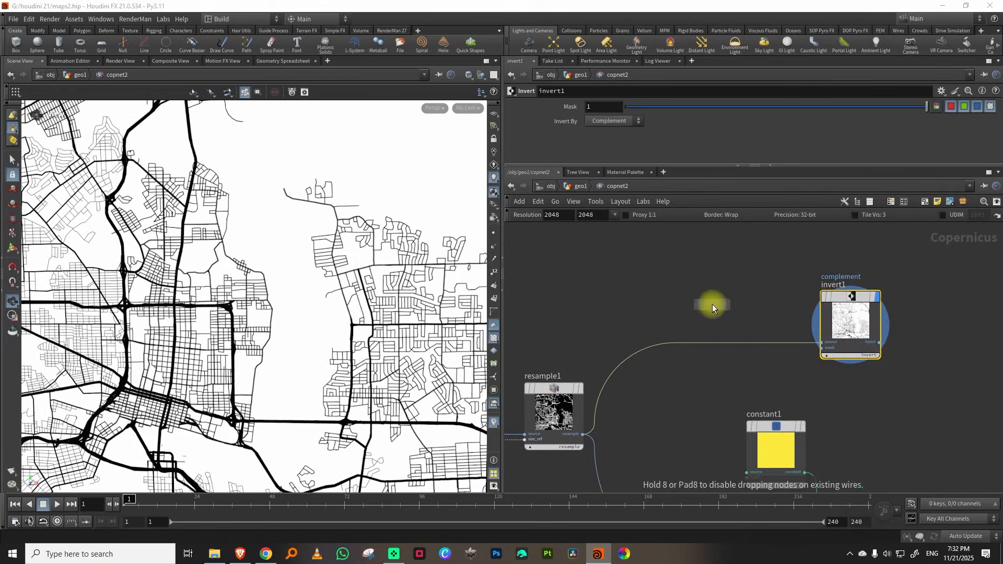
pyautogui.click(696, 323)
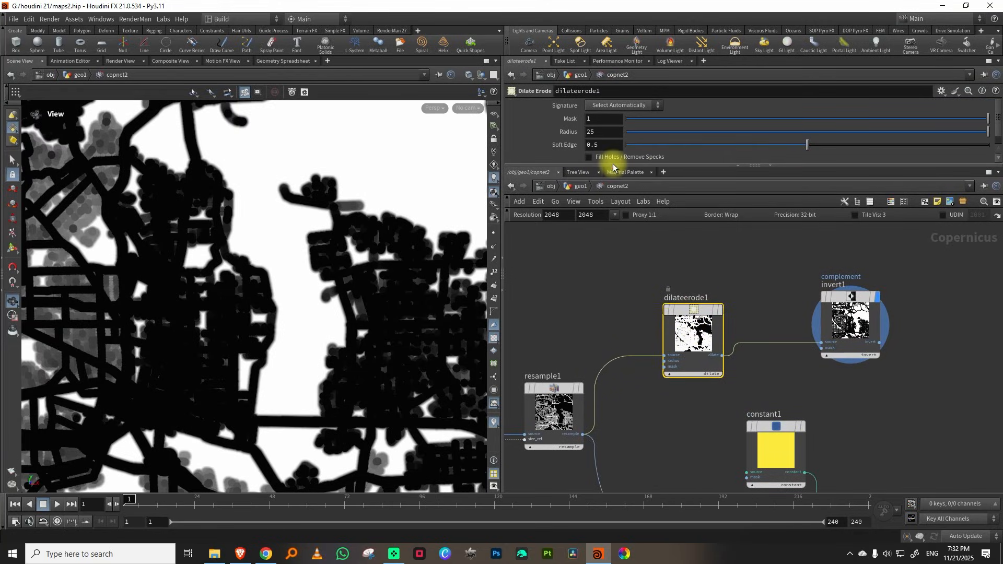
# Set the Dilate Erode node's soft edge to 0 and its radius to 1.91, and align it with invert1.
pyautogui.moveTo(642, 150); pyautogui.dragTo(583, 160)
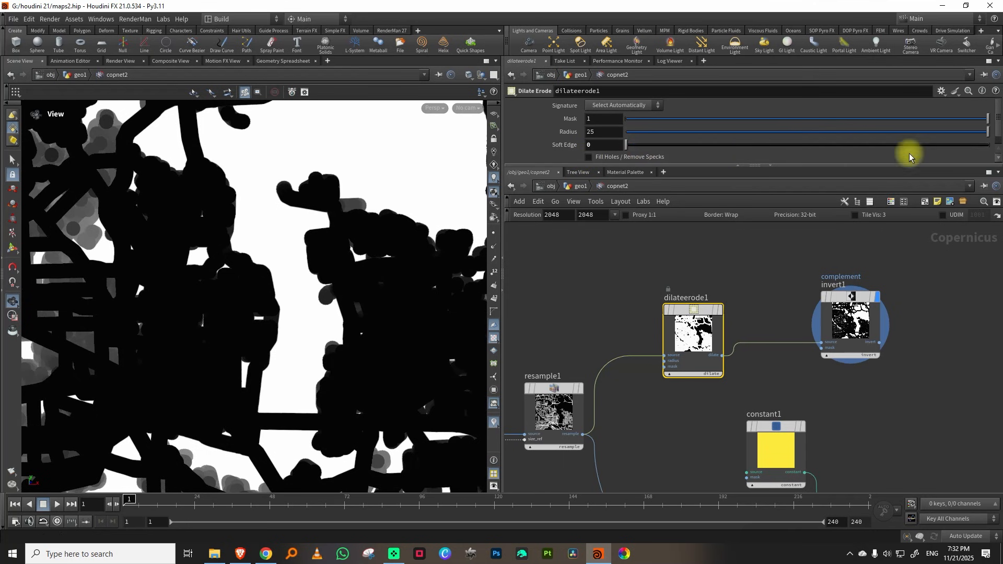
pyautogui.moveTo(861, 134); pyautogui.dragTo(820, 131)
pyautogui.moveTo(720, 309); pyautogui.dragTo(740, 290)
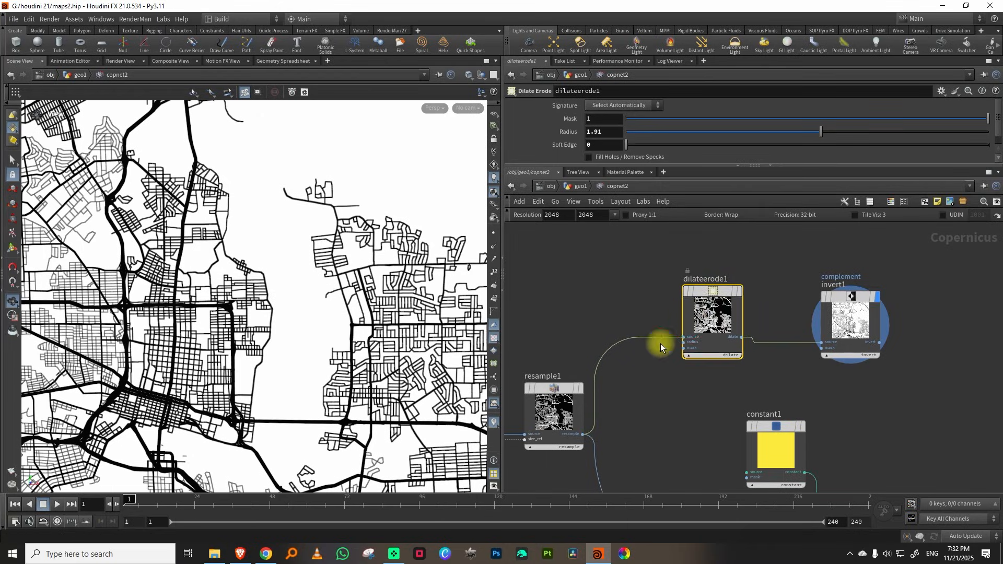
# Insert a Remap node between the dilateerode1 and invert1 nodes.
pyautogui.press('Tab')
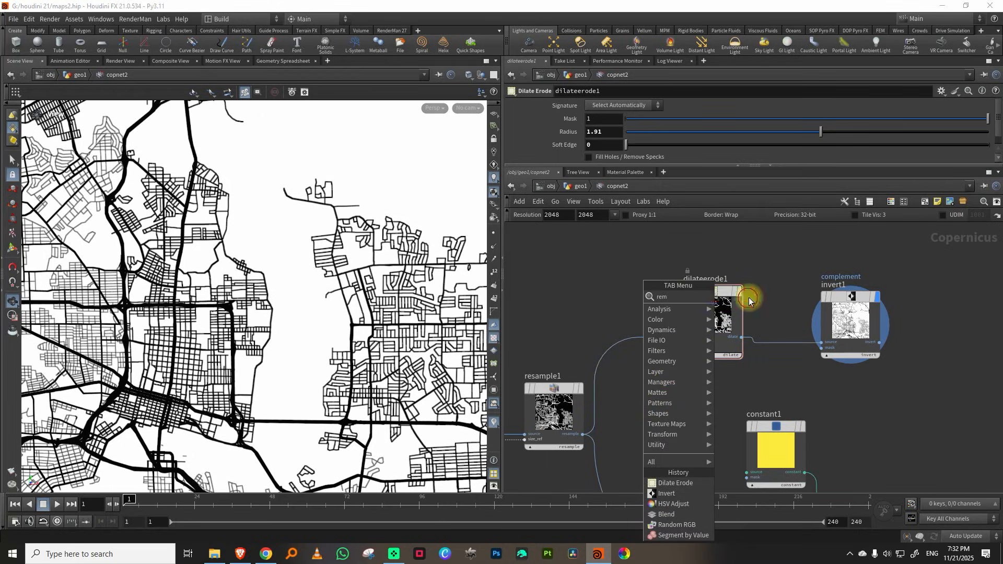
pyautogui.press('Return')
pyautogui.click(788, 307)
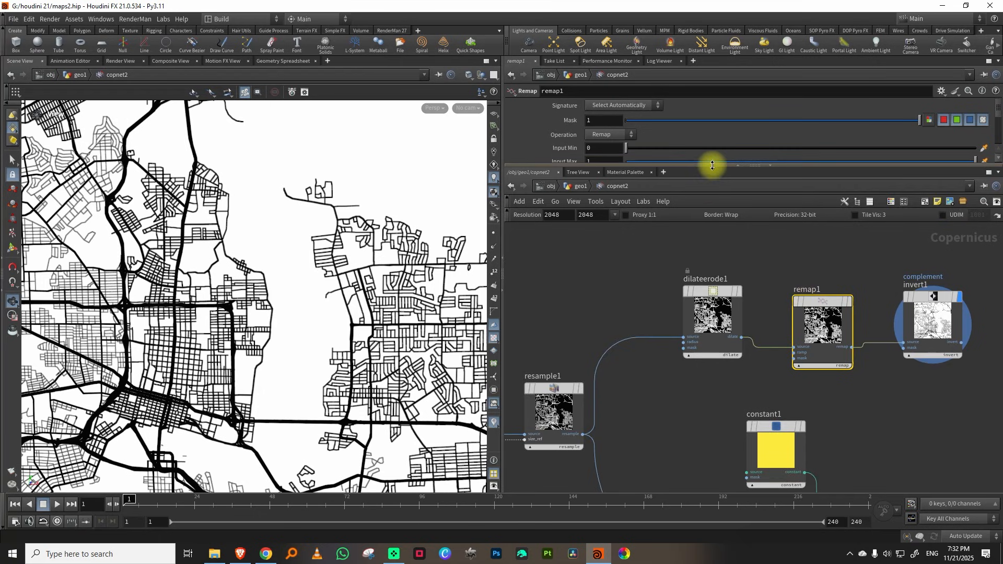
# Add two points to the Remap node's ramp so it rises steeply from black to white near the low end.
pyautogui.moveTo(710, 165); pyautogui.dragTo(689, 280)
pyautogui.click(601, 256)
pyautogui.moveTo(622, 253); pyautogui.dragTo(658, 223)
pyautogui.moveTo(306, 262); pyautogui.dragTo(167, 374, button='right')
pyautogui.moveTo(274, 286); pyautogui.dragTo(315, 262, button='right')
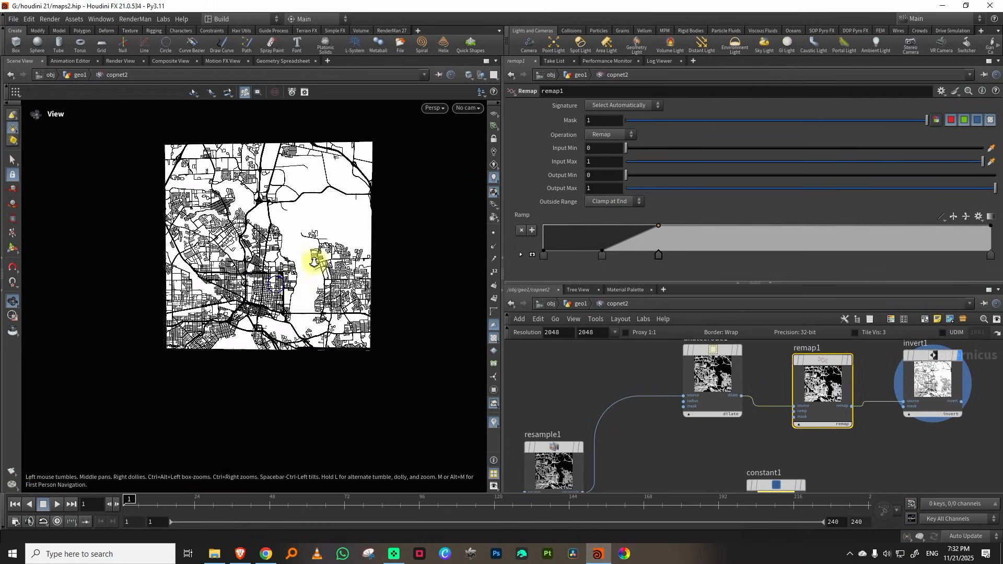
pyautogui.scroll(5, 313, 262)
pyautogui.moveTo(722, 283); pyautogui.dragTo(753, 206)
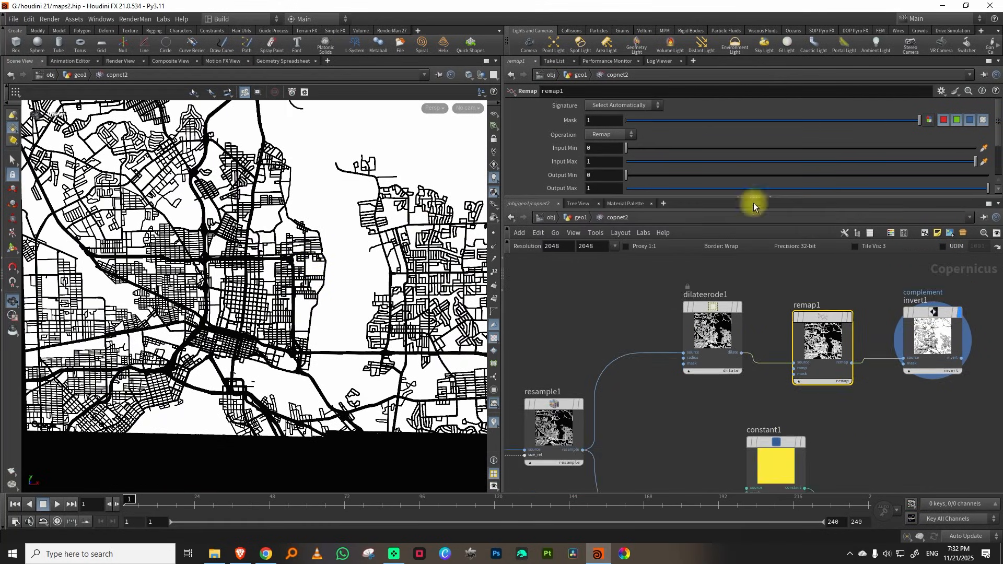
# Add a Segment by Connectivity node, connect the invert1 output to its source input and display it.
pyautogui.press('Tab')
pyautogui.write('seg')
pyautogui.click(948, 296)
pyautogui.click(872, 317)
pyautogui.click(766, 368)
pyautogui.click(841, 369)
pyautogui.press('r')
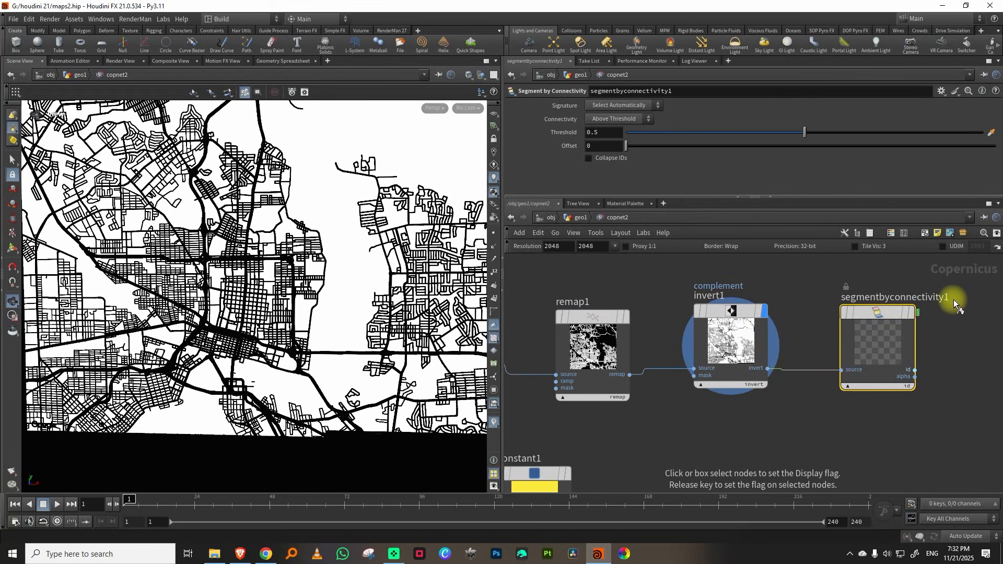
pyautogui.click(895, 339)
# Set the Segment by Connectivity node's threshold to 0.321.
pyautogui.moveTo(372, 247); pyautogui.dragTo(312, 282, button='right')
pyautogui.moveTo(347, 225); pyautogui.dragTo(295, 277, button='middle')
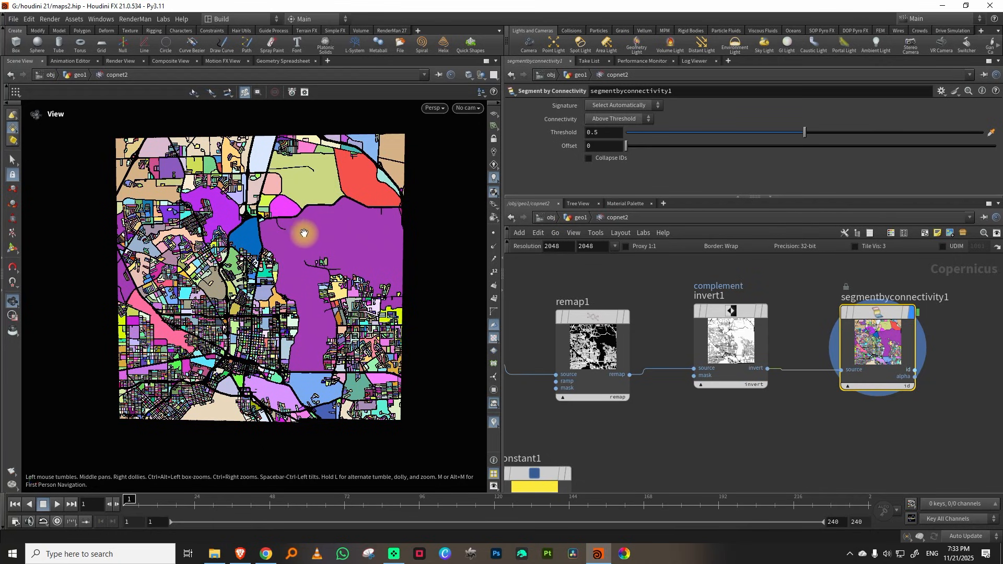
pyautogui.moveTo(708, 134); pyautogui.dragTo(740, 134)
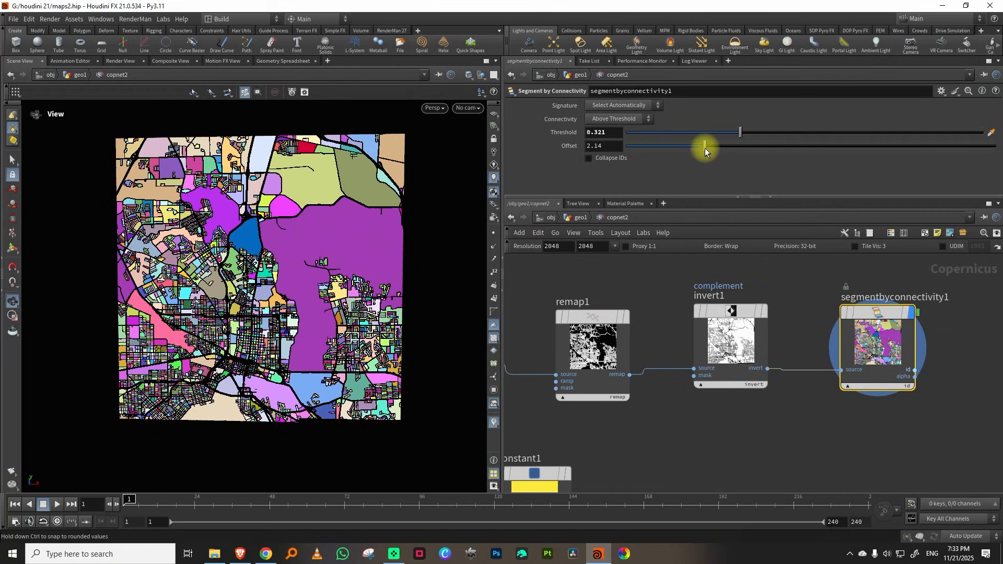
pyautogui.moveTo(932, 349); pyautogui.dragTo(861, 372, button='middle')
pyautogui.press('Tab')
pyautogui.write('ras')
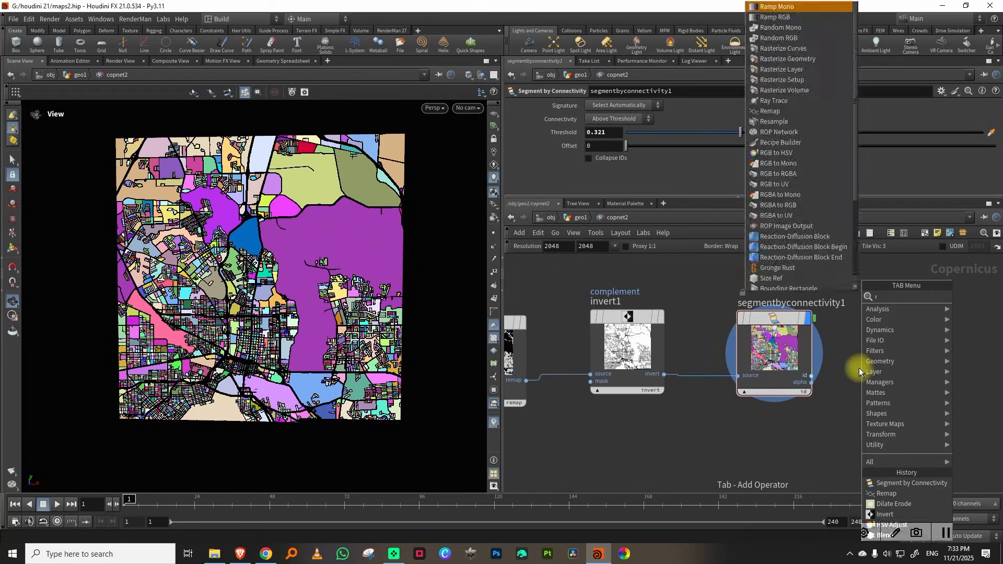
pyautogui.press('Escape')
# Add a Random Mono node, connect the segment id output to its seed input and display it.
pyautogui.press('Tab')
pyautogui.write('id to')
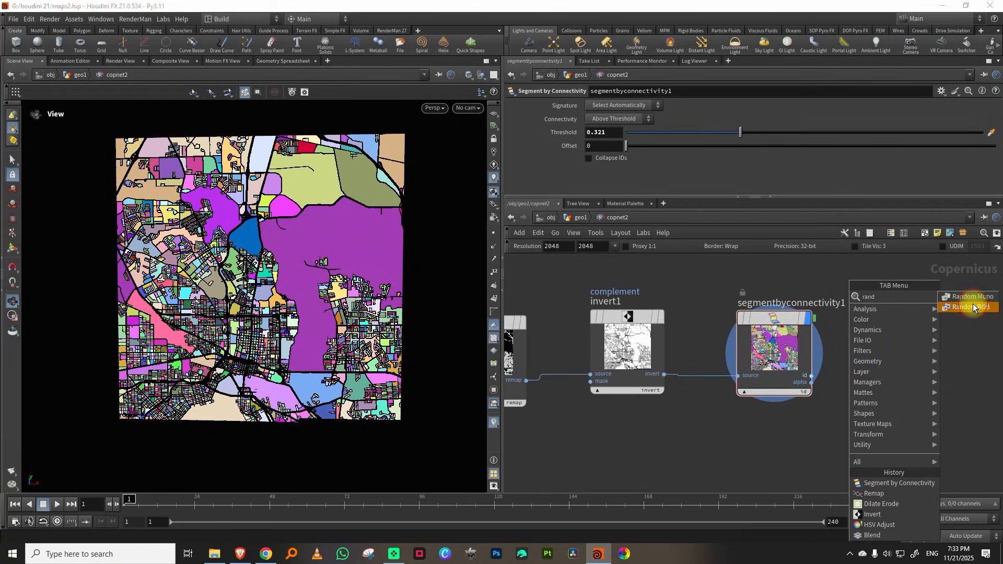
pyautogui.click(974, 301)
pyautogui.click(922, 324)
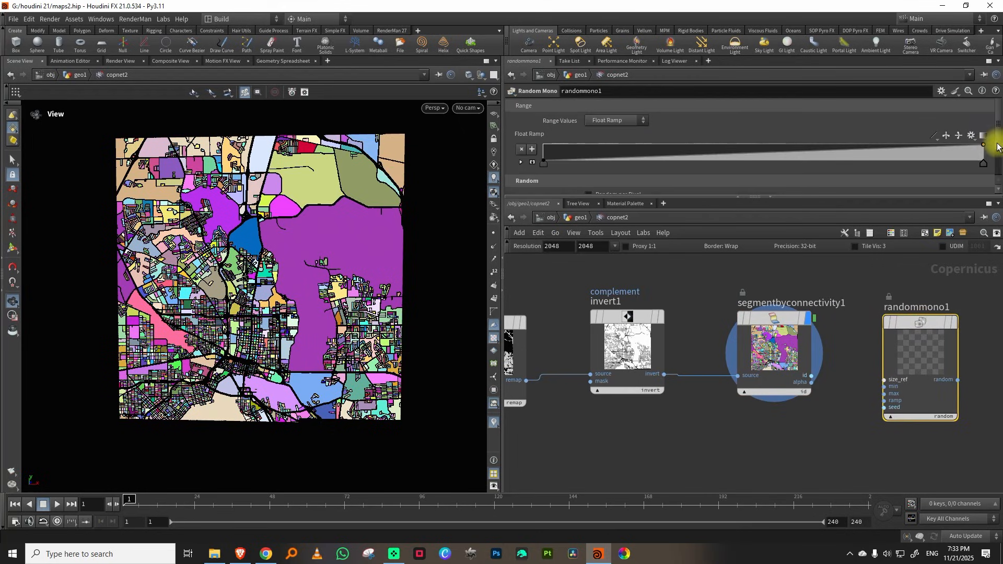
pyautogui.scroll(-3, 991, 149)
pyautogui.click(811, 376)
pyautogui.click(883, 408)
pyautogui.click(954, 322)
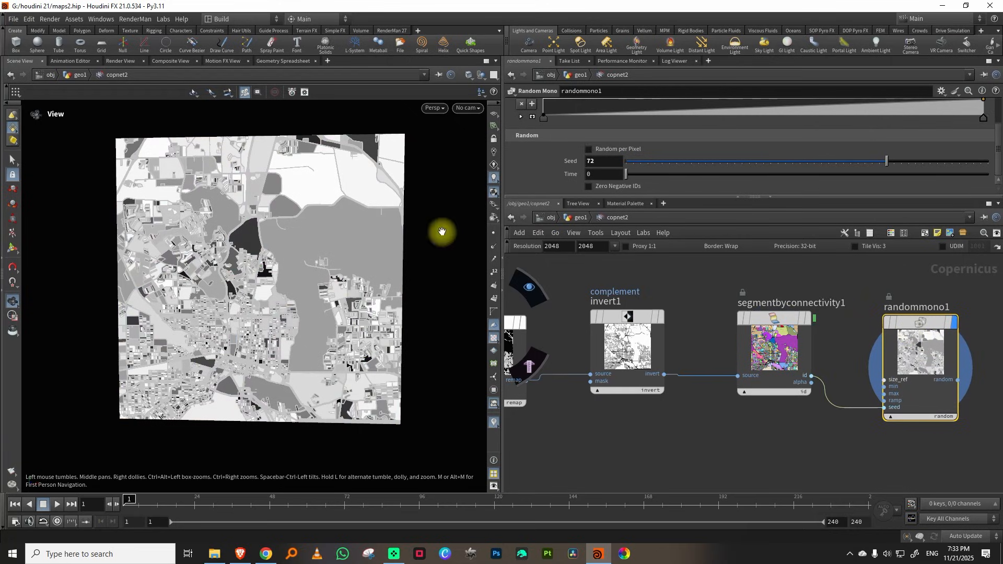
# Enable Zero Negative IDs on the Random Mono node and add two float ramp points for a steep black-to-white rise past the middle.
pyautogui.click(633, 187)
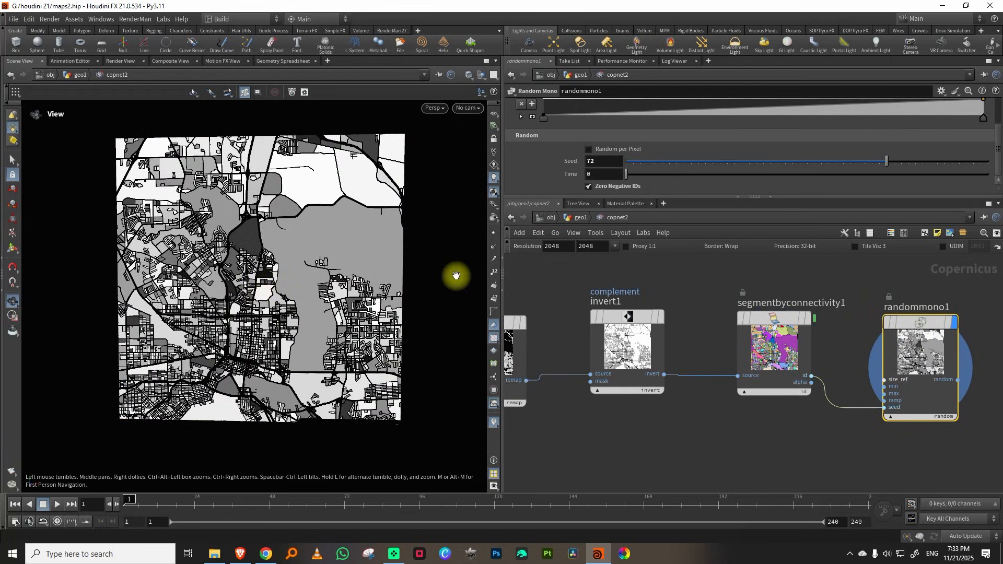
pyautogui.moveTo(685, 197); pyautogui.dragTo(705, 269)
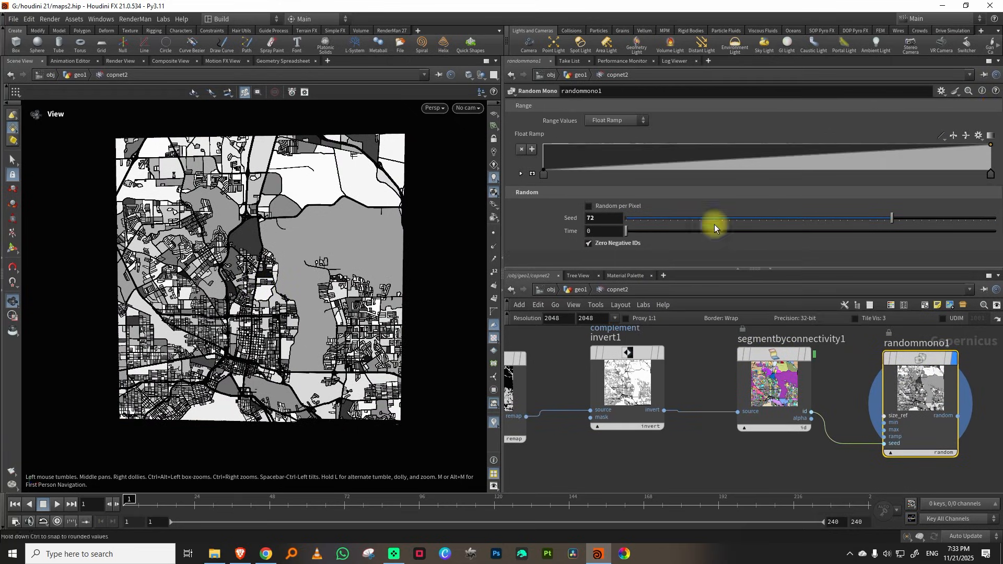
pyautogui.moveTo(768, 158); pyautogui.dragTo(817, 142)
pyautogui.moveTo(763, 174)
pyautogui.mouseDown()
pyautogui.moveTo(837, 174)
pyautogui.moveTo(747, 176)
pyautogui.mouseUp()
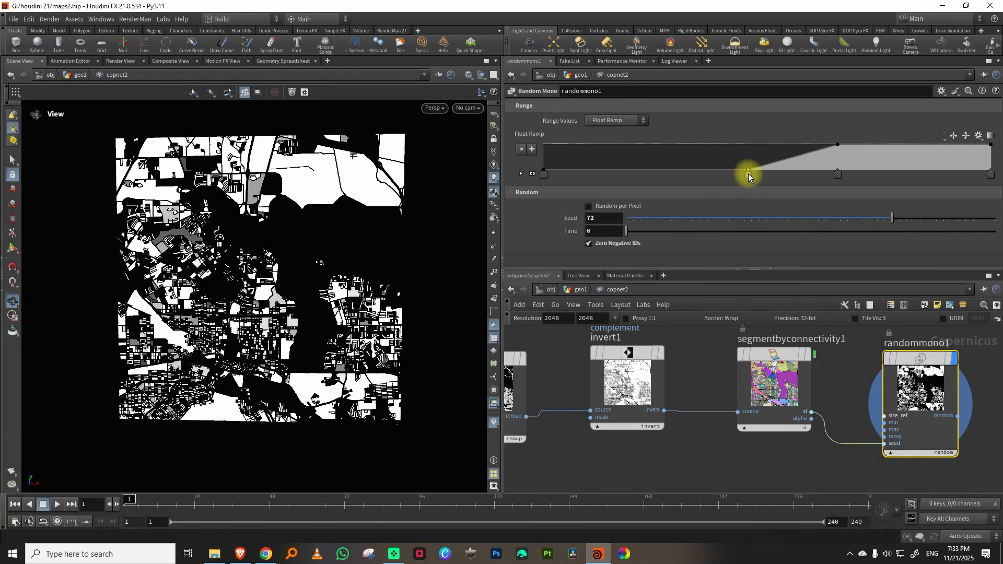
# Set the Random Mono node's seed to 42.
pyautogui.moveTo(751, 218); pyautogui.dragTo(781, 221)
pyautogui.moveTo(709, 270); pyautogui.dragTo(712, 170)
pyautogui.scroll(-4, 748, 343)
pyautogui.moveTo(898, 460); pyautogui.dragTo(716, 359, button='middle')
pyautogui.scroll(1, 708, 372)
pyautogui.moveTo(707, 401); pyautogui.dragTo(723, 361, button='middle')
pyautogui.click(723, 358)
pyautogui.press('Tab')
pyautogui.press('Tab')
pyautogui.moveTo(700, 372)
pyautogui.click(660, 356)
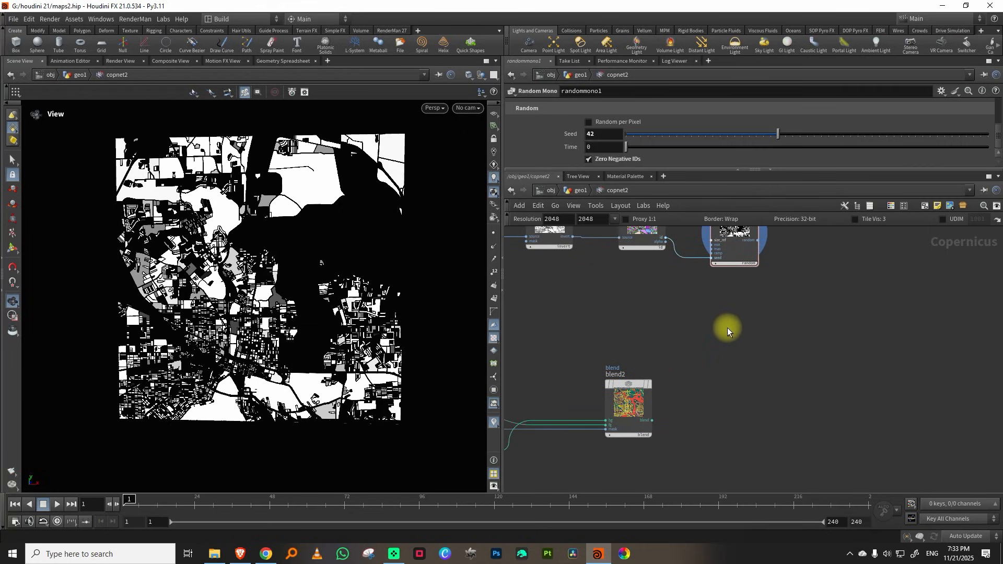
# Add an Invert node fed by the randommono1 output and display it.
pyautogui.moveTo(730, 325); pyautogui.dragTo(693, 372, button='middle')
pyautogui.press('Tab')
pyautogui.write('inv')
pyautogui.press('Return')
pyautogui.click(810, 341)
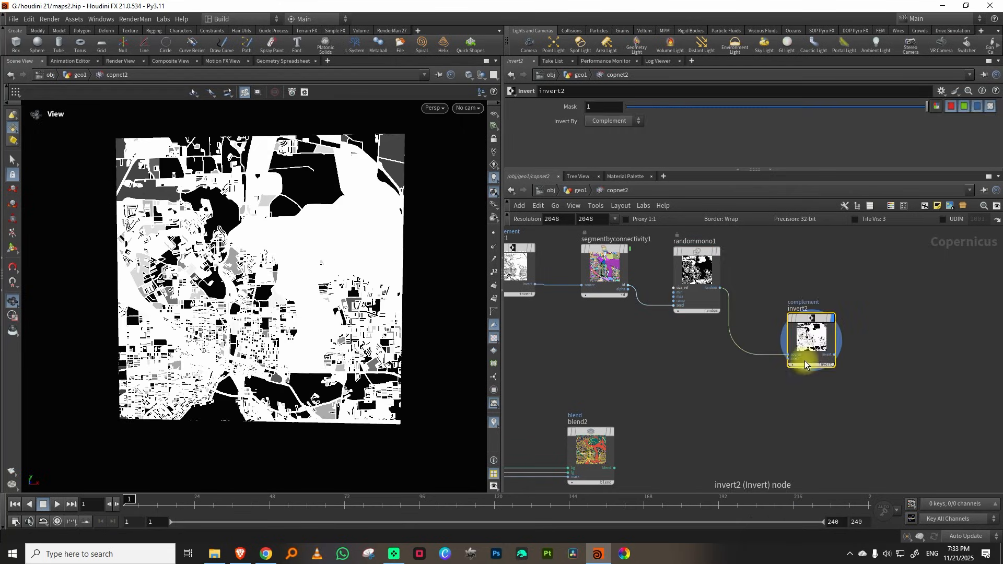
# Add a Multiply node beyond blend2 and connect the invert2 output to its background input.
pyautogui.moveTo(778, 371); pyautogui.dragTo(810, 329, button='middle')
pyautogui.press('Tab')
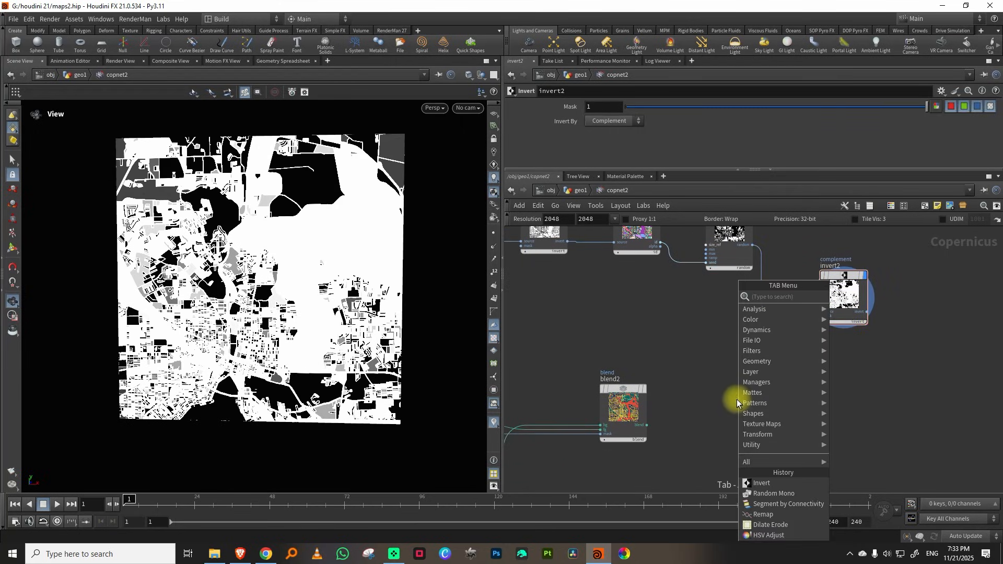
pyautogui.click(899, 339)
pyautogui.click(902, 346)
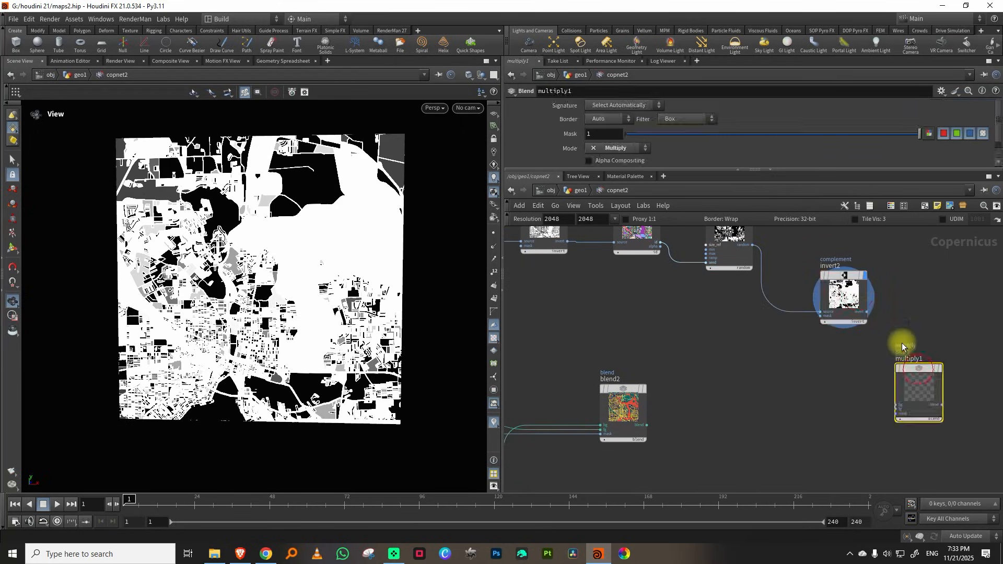
pyautogui.click(867, 312)
pyautogui.click(896, 405)
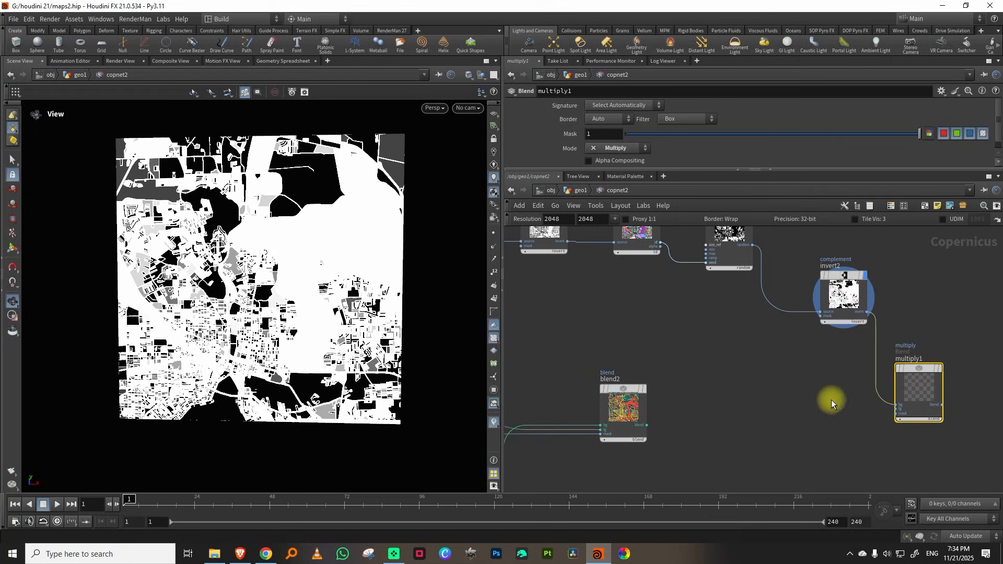
# Connect the blend2 output to the Multiply node's foreground input and display the node.
pyautogui.click(648, 424)
pyautogui.click(896, 410)
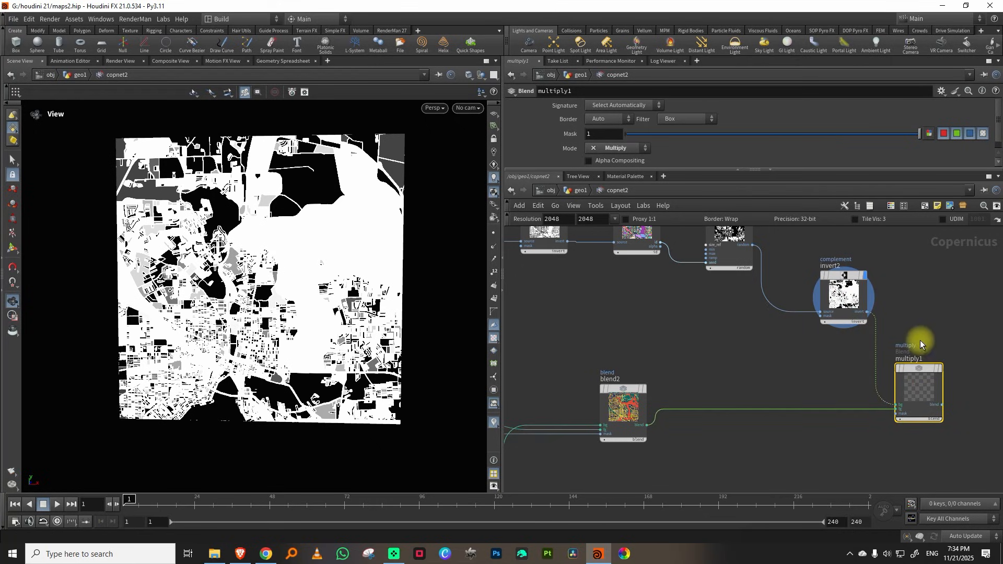
pyautogui.click(934, 396)
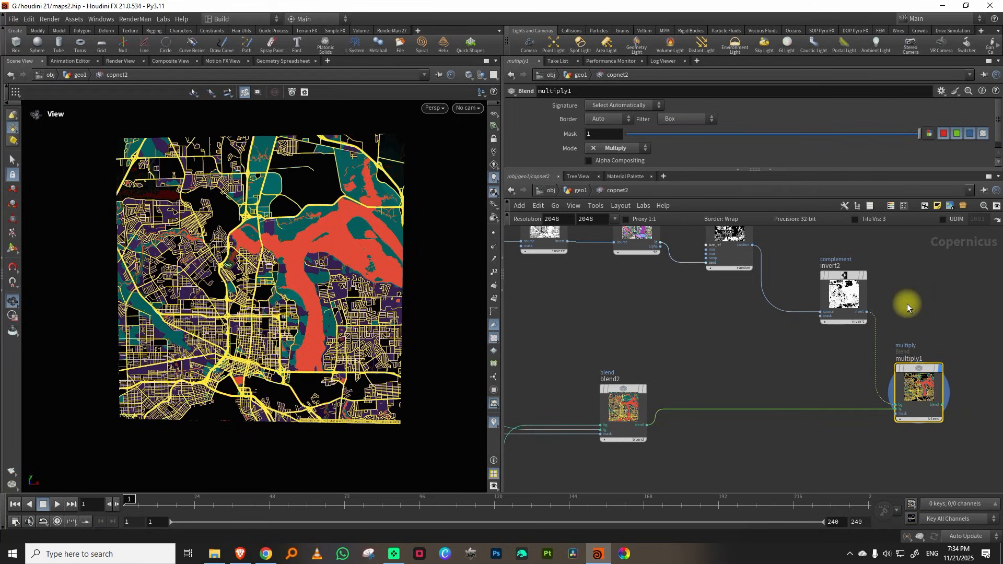
# Swap the Multiply node's background and foreground inputs and set its mask to 0.47.
pyautogui.hotkey('shift', 'r')
pyautogui.moveTo(771, 133)
pyautogui.mouseDown()
pyautogui.moveTo(726, 136)
pyautogui.moveTo(772, 140)
pyautogui.moveTo(763, 140)
pyautogui.mouseUp()
# Connect the resample2 water mask output to the Multiply node's mask input and set the mask to 0.543.
pyautogui.moveTo(663, 358); pyautogui.dragTo(911, 315, button='middle')
pyautogui.moveTo(692, 332); pyautogui.dragTo(938, 321, button='middle')
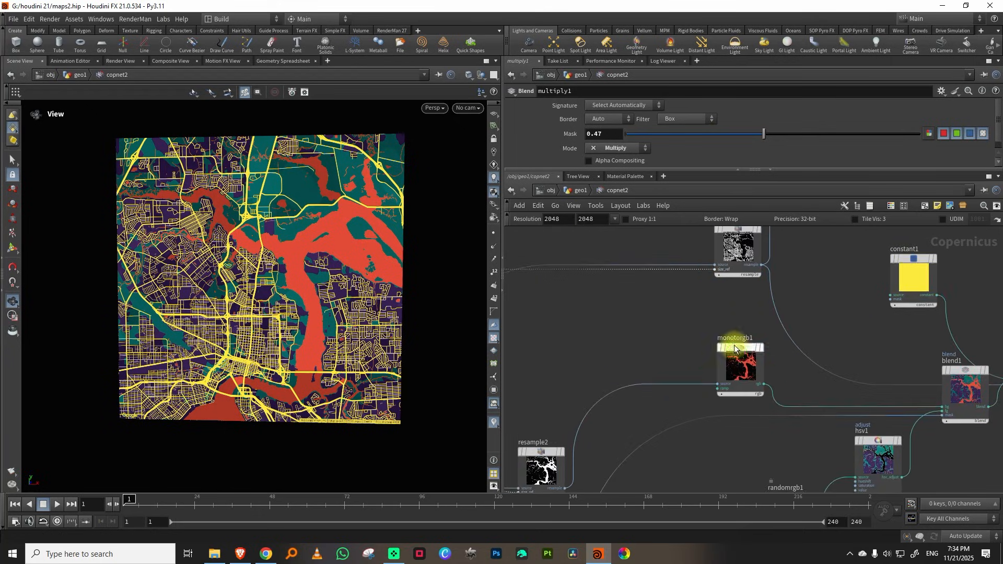
pyautogui.moveTo(600, 406); pyautogui.dragTo(719, 362, button='middle')
pyautogui.click(682, 443)
pyautogui.moveTo(888, 366); pyautogui.dragTo(691, 360, button='middle')
pyautogui.moveTo(961, 320); pyautogui.dragTo(690, 307, button='middle')
pyautogui.moveTo(947, 288); pyautogui.dragTo(726, 377, button='middle')
pyautogui.click(870, 317)
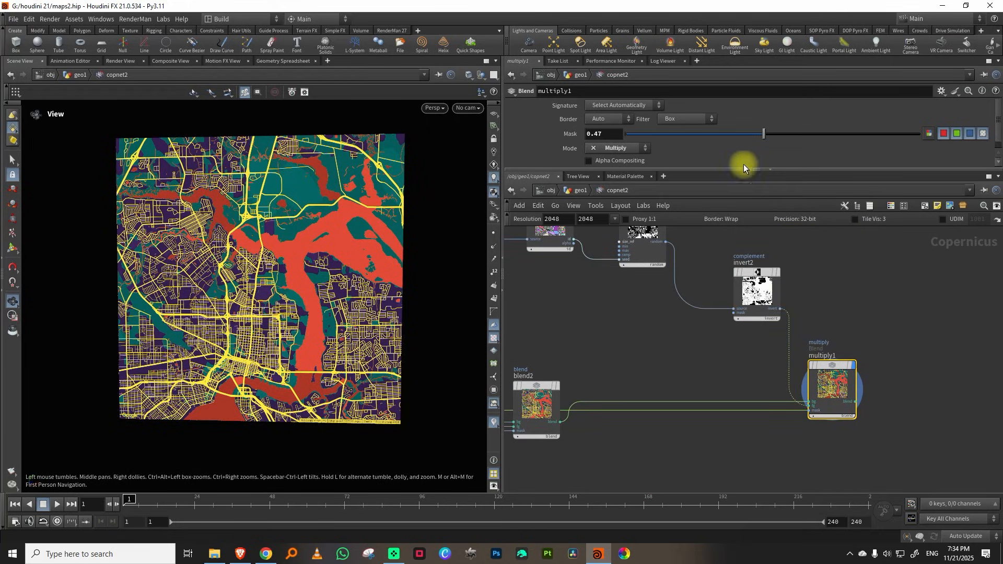
pyautogui.moveTo(667, 134); pyautogui.dragTo(785, 147)
# Insert an Invert node on the wire running from resample2 to the Multiply node's mask input.
pyautogui.moveTo(710, 423); pyautogui.dragTo(726, 405, button='middle')
pyautogui.press('Tab')
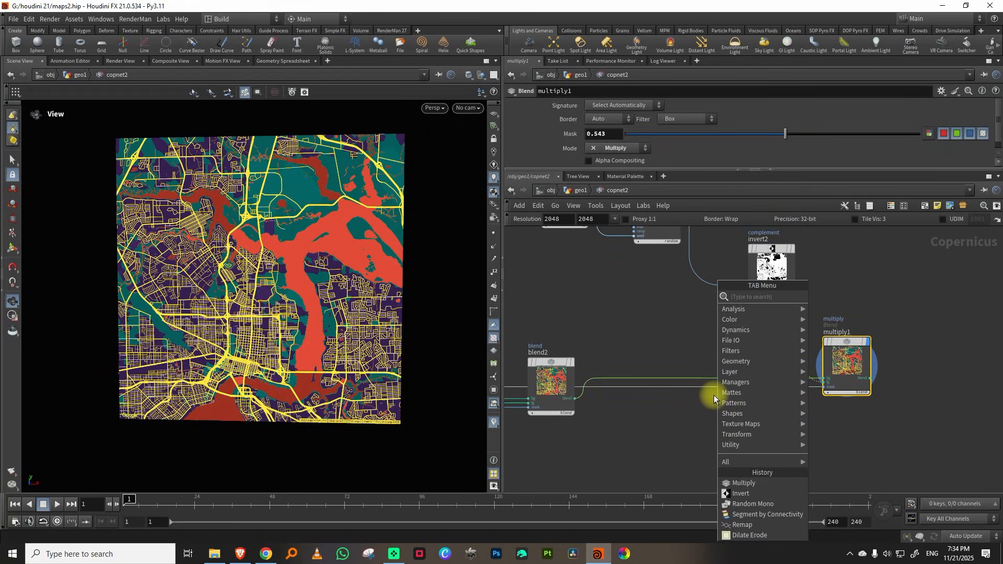
pyautogui.moveTo(736, 319)
pyautogui.click(828, 293)
pyautogui.click(715, 403)
pyautogui.moveTo(715, 403); pyautogui.dragTo(717, 404)
# Set the Multiply node's mask to 0.653 and review the whole COP network.
pyautogui.click(846, 320)
pyautogui.moveTo(716, 134); pyautogui.dragTo(823, 140)
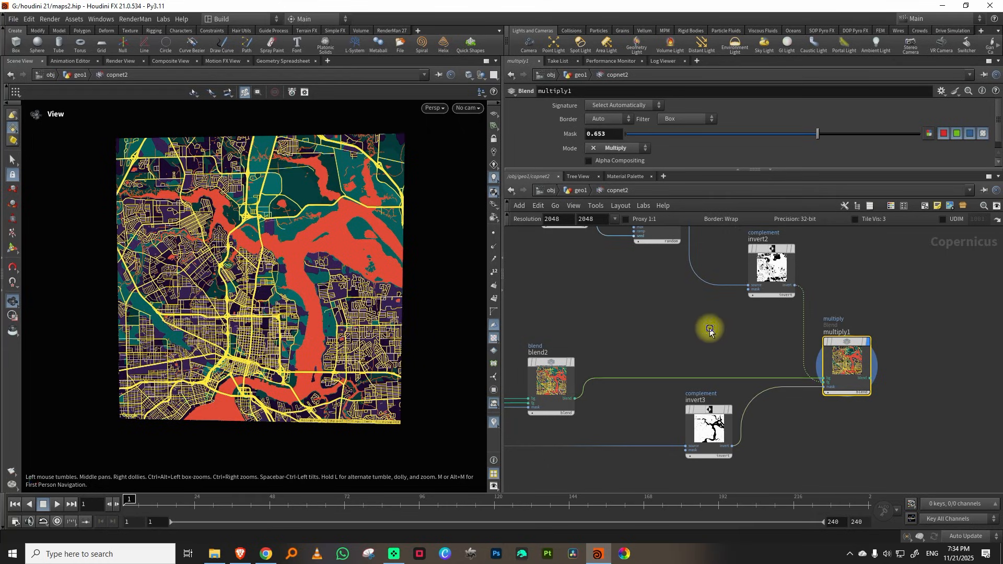
pyautogui.scroll(-4, 708, 330)
pyautogui.moveTo(776, 288); pyautogui.dragTo(900, 284, button='middle')
pyautogui.moveTo(640, 286)
pyautogui.mouseDown(button='middle')
pyautogui.moveTo(722, 282)
pyautogui.moveTo(841, 255)
pyautogui.mouseUp(button='middle')
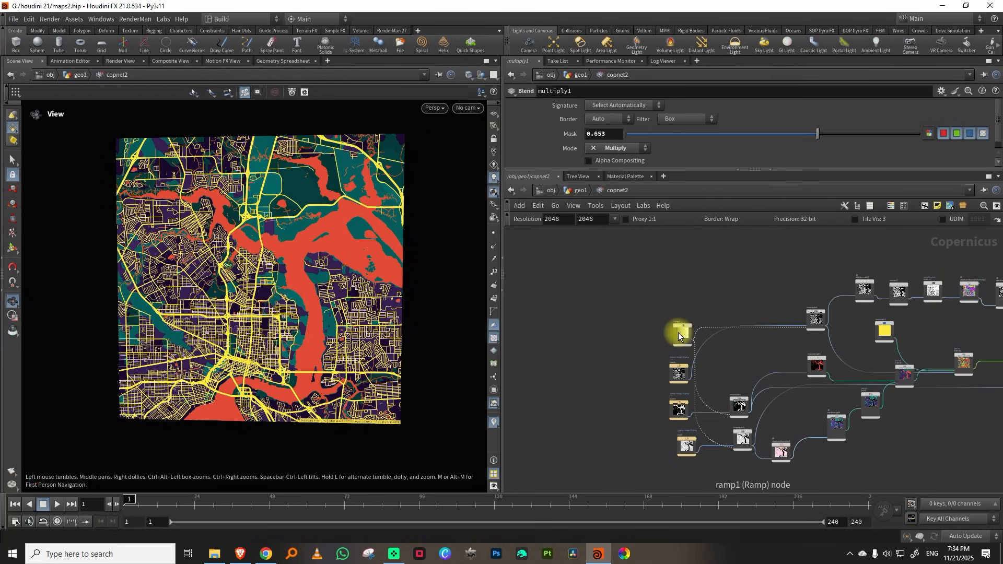
# Go up to the geo1 network and add a Trace node in the empty area beside the existing trace1 chain.
pyautogui.click(576, 191)
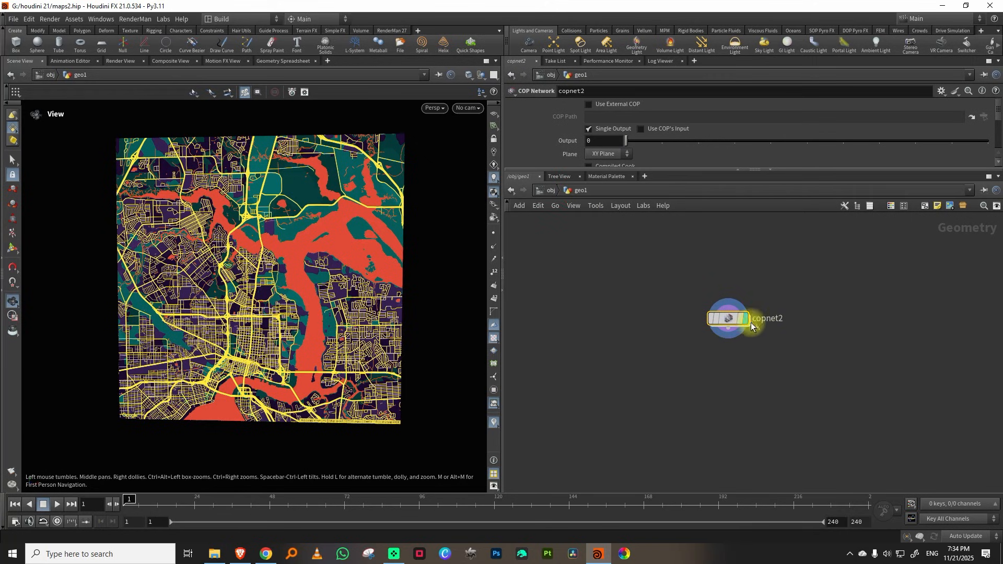
pyautogui.press('h')
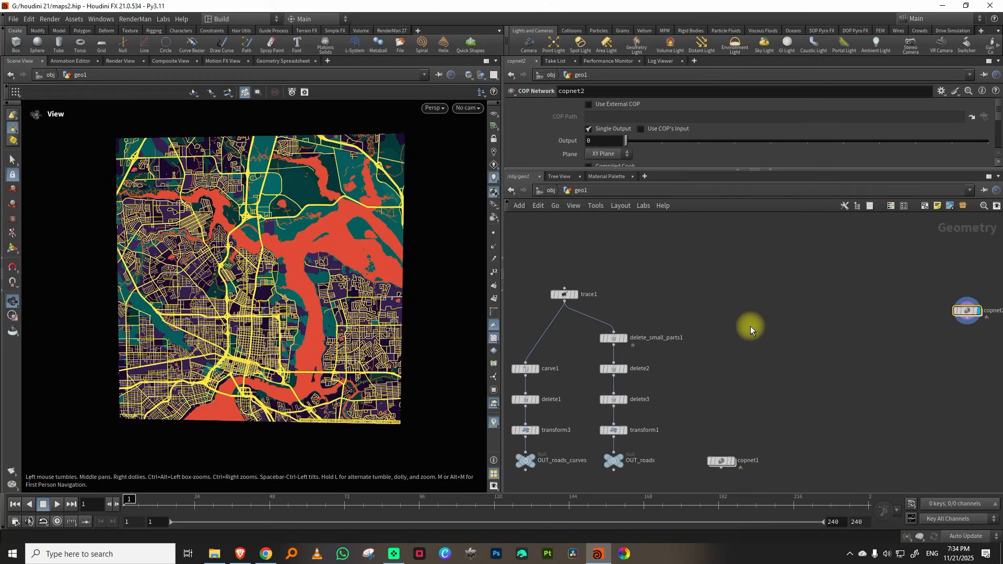
pyautogui.press('Tab')
pyautogui.write('tr')
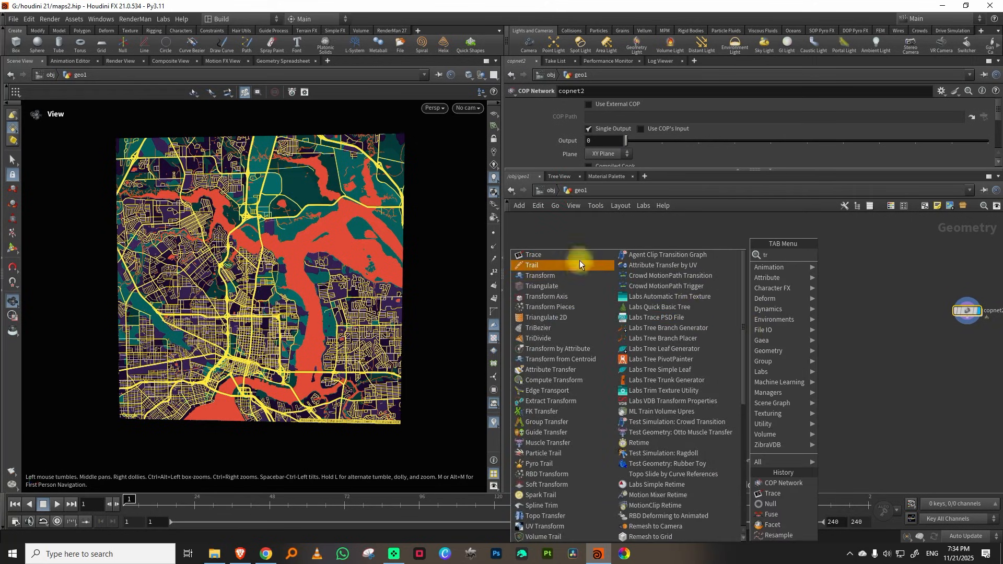
pyautogui.click(576, 256)
pyautogui.click(813, 287)
pyautogui.scroll(3, 799, 290)
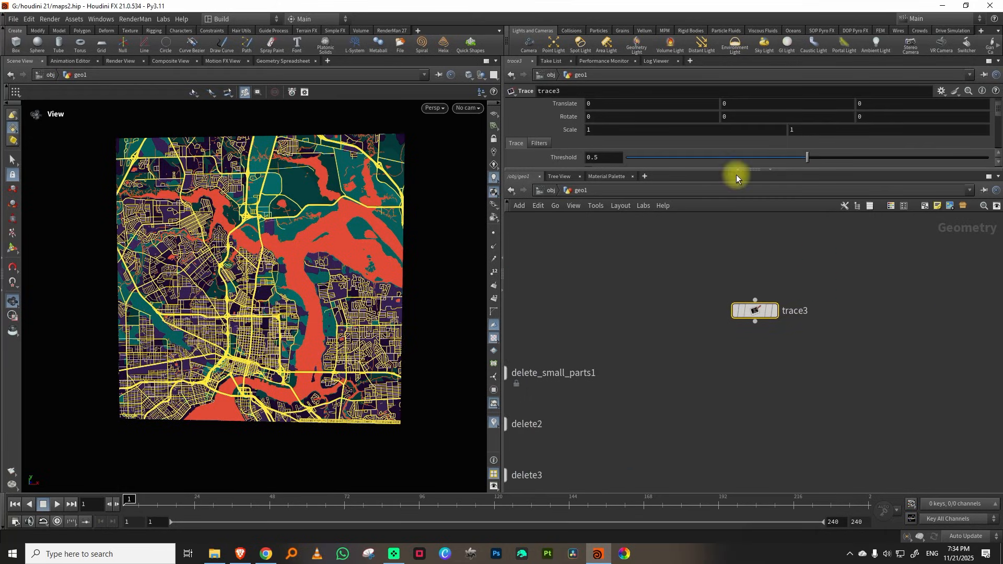
pyautogui.moveTo(735, 175); pyautogui.dragTo(737, 292)
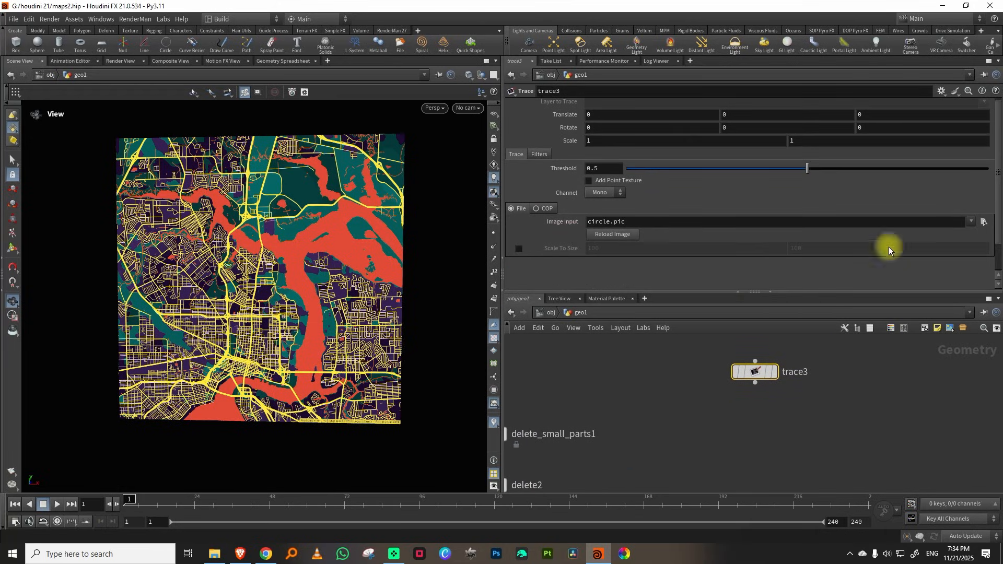
# Replace the new Trace node with a pasted copy of the existing trace1, placed in the empty area, and display its traced map.
pyautogui.press('Delete')
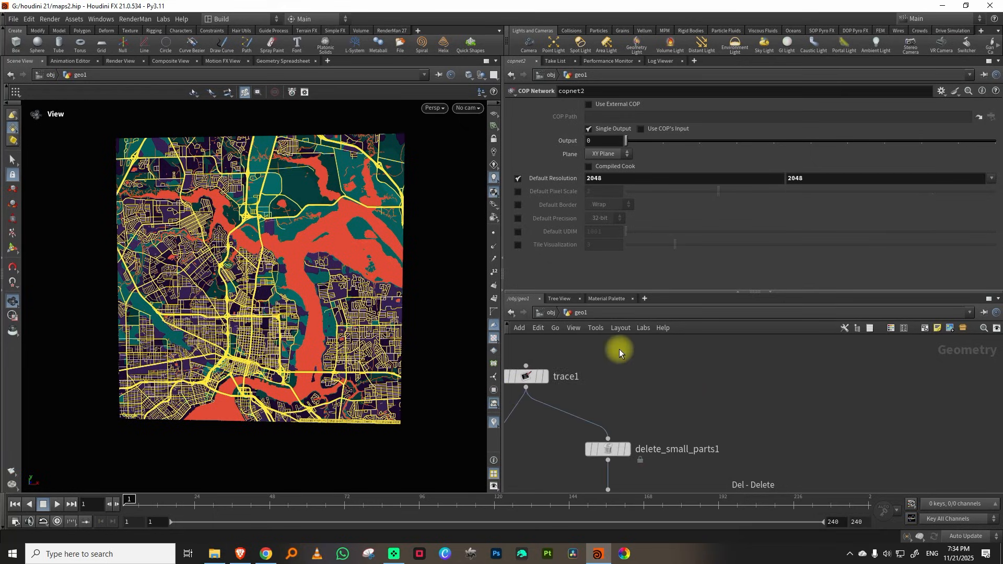
pyautogui.moveTo(768, 372); pyautogui.dragTo(678, 396, button='middle')
pyautogui.hotkey('ctrl', 'v')
pyautogui.press('r')
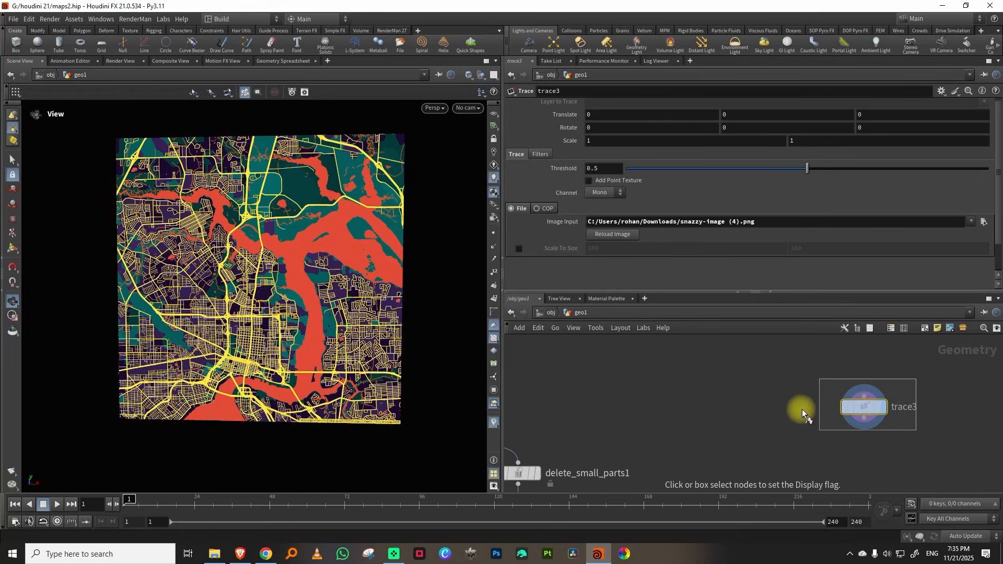
pyautogui.scroll(10, 252, 286)
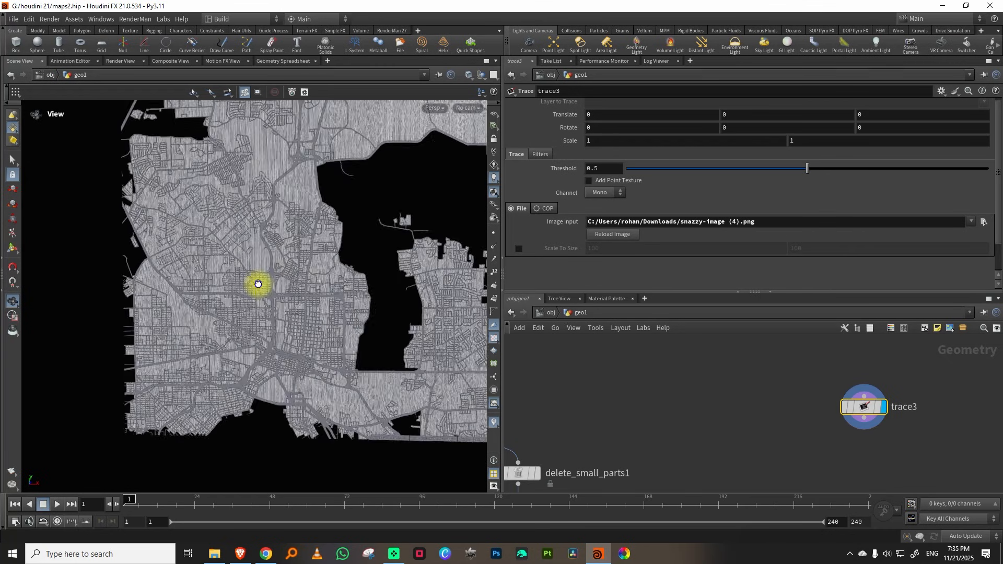
# Add a Carve node below trace3, feed it from the trace output, and display the carved street outlines.
pyautogui.moveTo(672, 292); pyautogui.dragTo(666, 218)
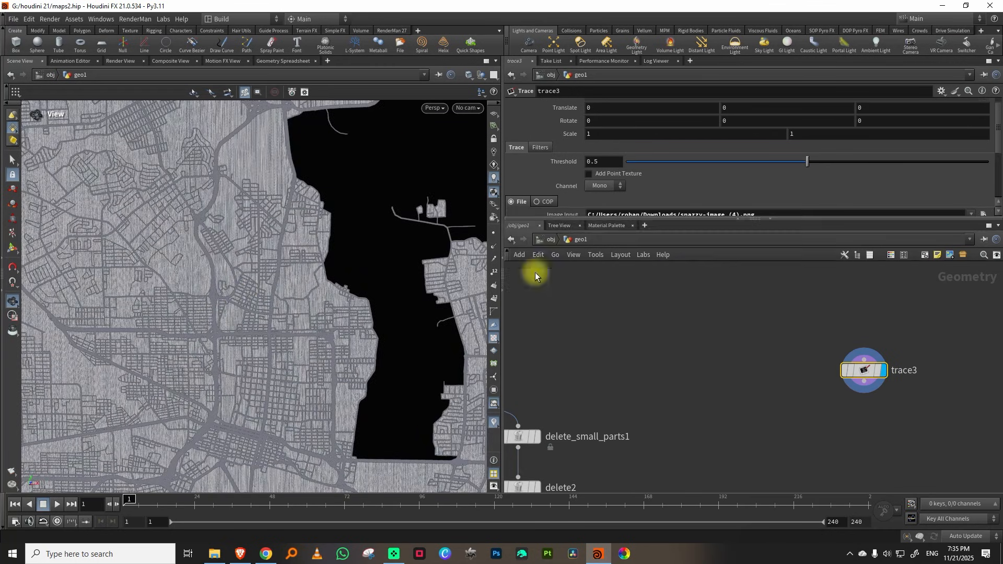
pyautogui.moveTo(807, 393); pyautogui.dragTo(699, 361, button='middle')
pyautogui.press('Tab')
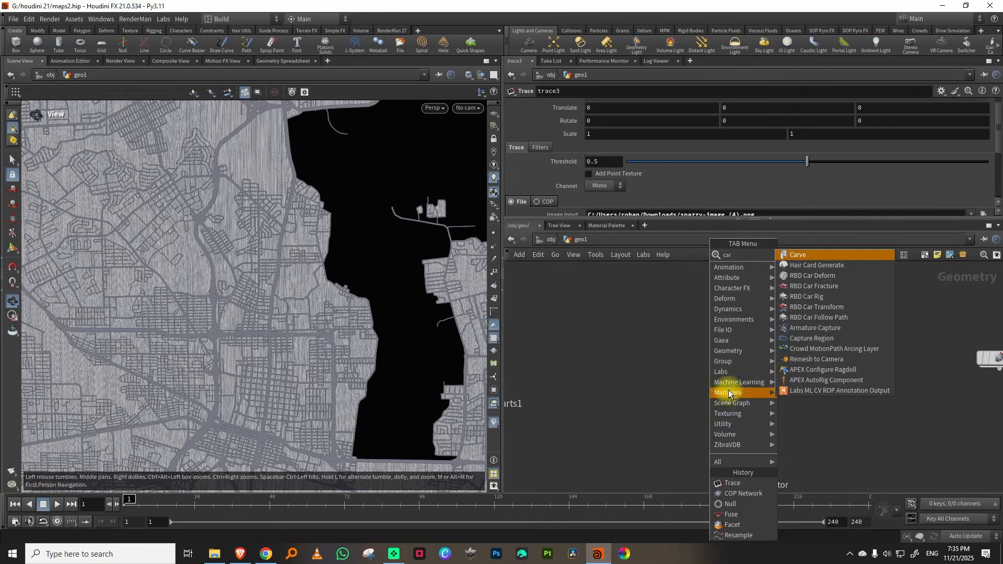
pyautogui.click(799, 253)
pyautogui.click(765, 407)
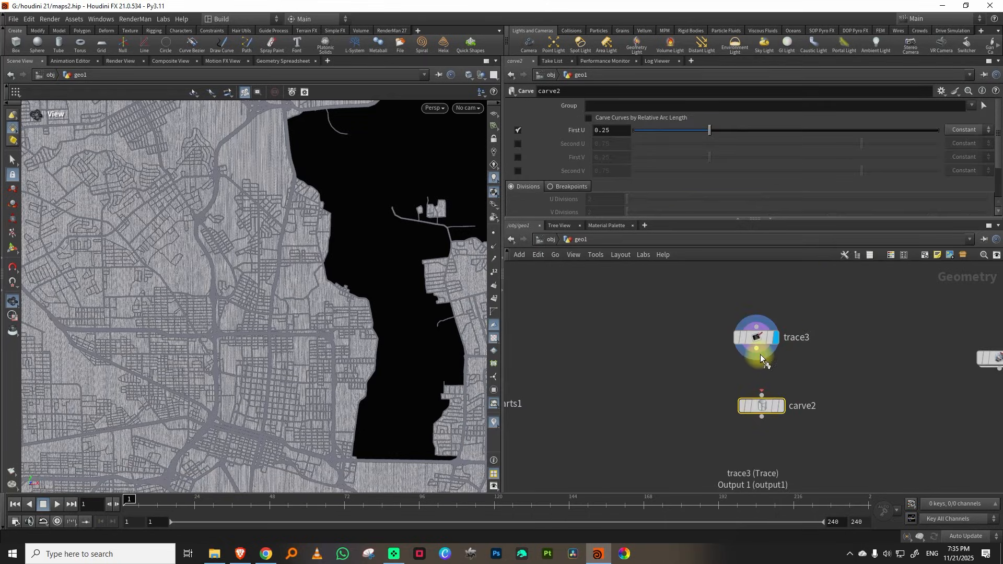
pyautogui.click(756, 349)
pyautogui.click(762, 395)
pyautogui.moveTo(806, 387); pyautogui.dragTo(706, 427)
pyautogui.press('r')
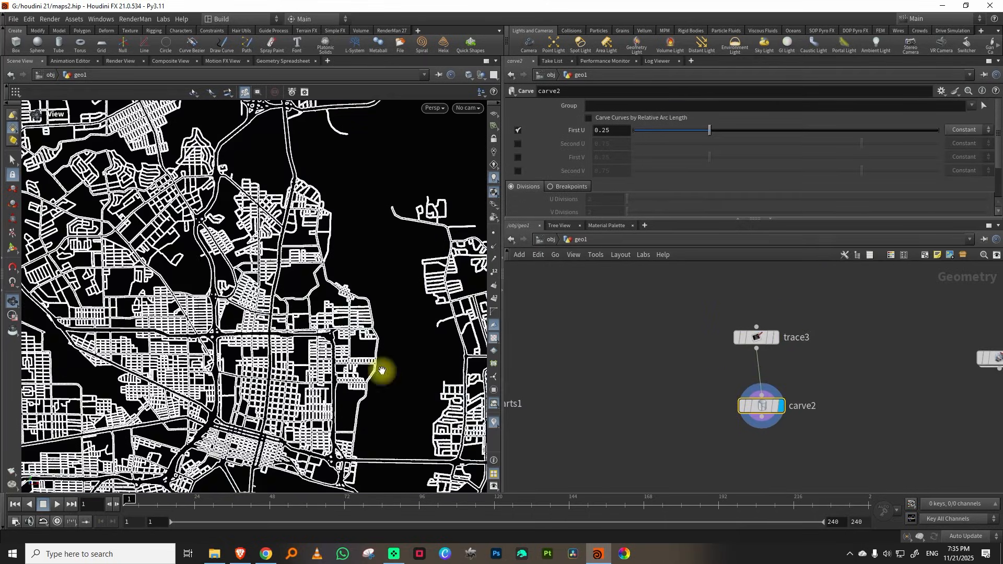
pyautogui.scroll(-5, 209, 359)
pyautogui.scroll(8, 293, 324)
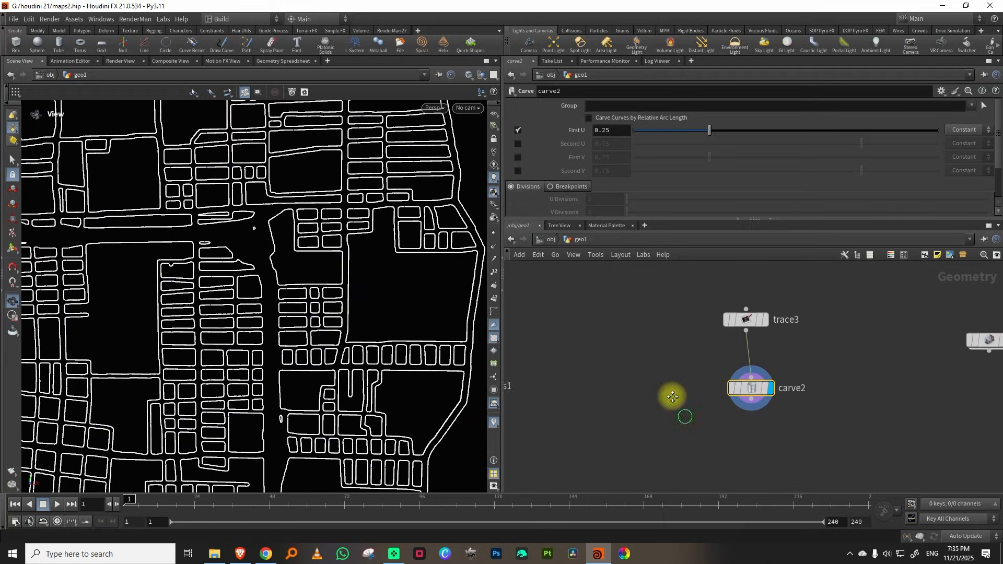
# Add a Transform node below carve2, display it, and set its uniform scale to 3.
pyautogui.press('Tab')
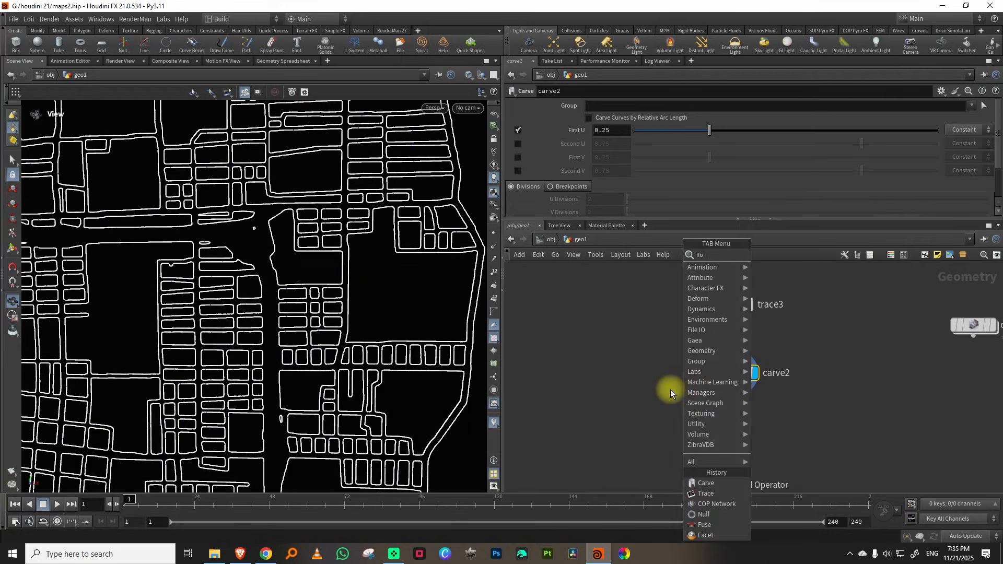
pyautogui.press('Tab')
pyautogui.moveTo(633, 413)
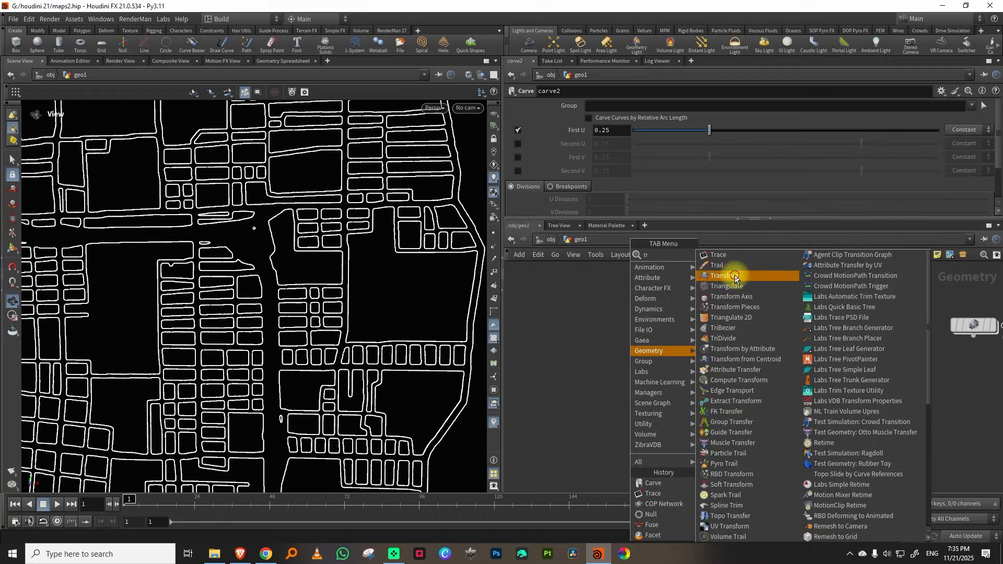
pyautogui.click(730, 272)
pyautogui.click(730, 450)
pyautogui.moveTo(736, 389); pyautogui.dragTo(706, 472)
pyautogui.press('r')
pyautogui.moveTo(606, 200); pyautogui.dragTo(558, 210)
pyautogui.write('3')
pyautogui.press('Return')
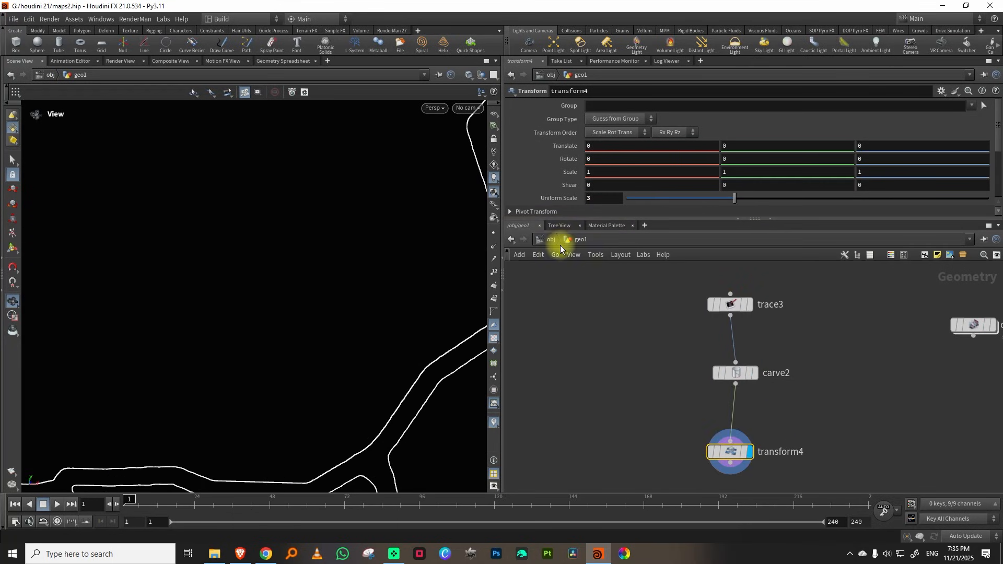
# Go up to the object level and enable Shade Open Curves In Viewport for geo1.
pyautogui.click(551, 240)
pyautogui.click(575, 106)
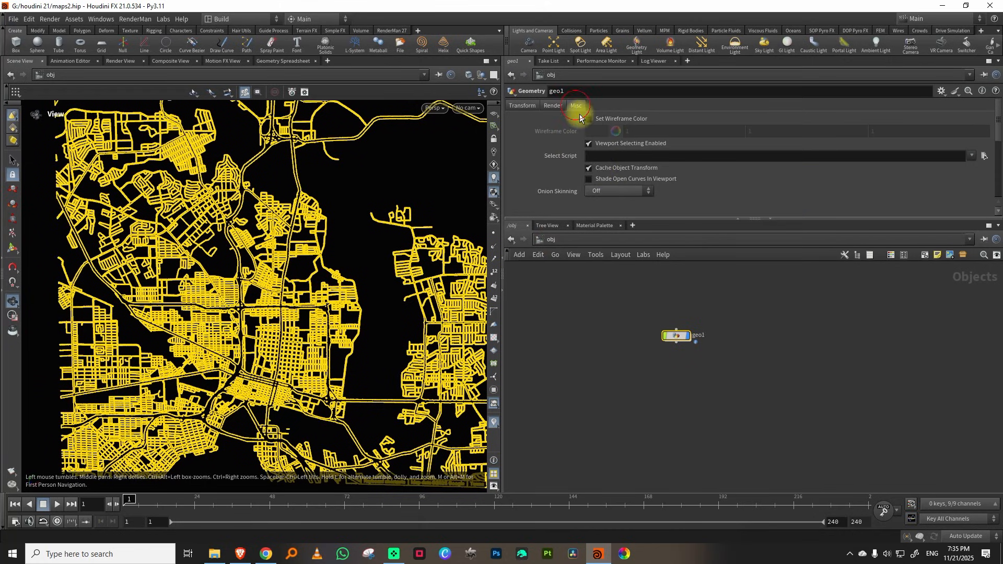
pyautogui.click(590, 180)
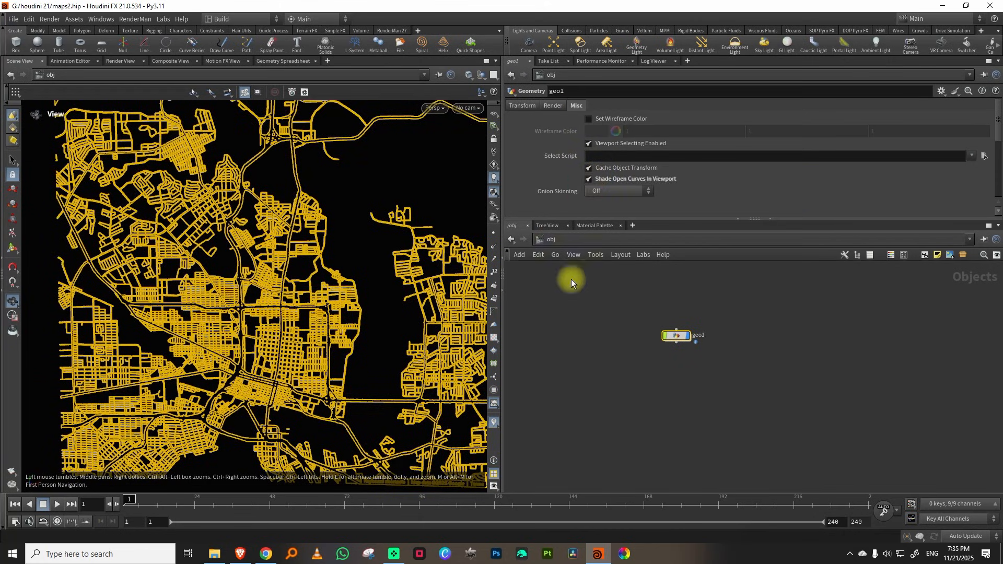
# Return inside geo1, add an Attribute Adjust Float node below transform4, and display it.
pyautogui.doubleClick(675, 336)
pyautogui.press('Tab')
pyautogui.write('float')
pyautogui.click(771, 256)
pyautogui.moveTo(816, 481); pyautogui.dragTo(801, 404, button='middle')
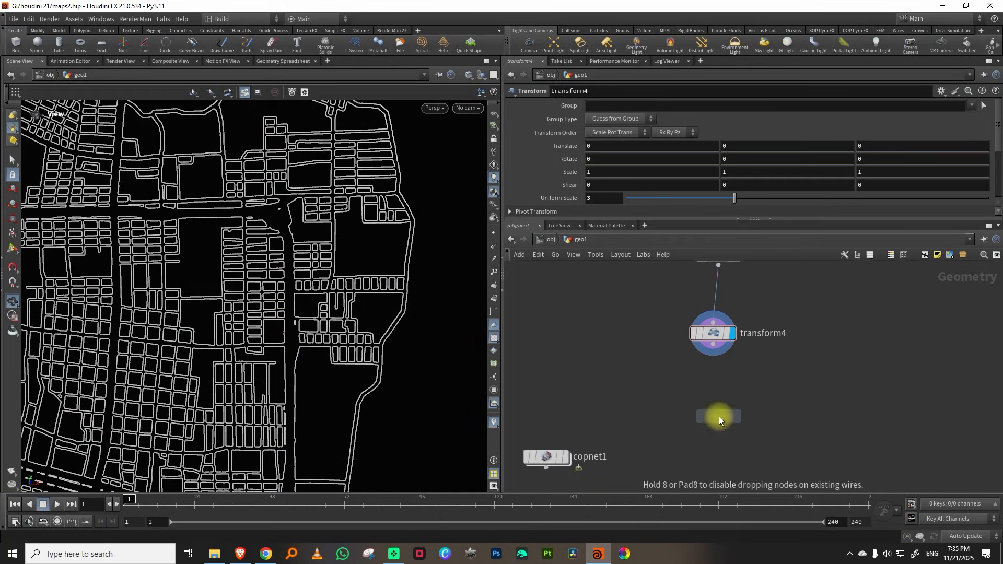
pyautogui.click(719, 416)
pyautogui.click(737, 415)
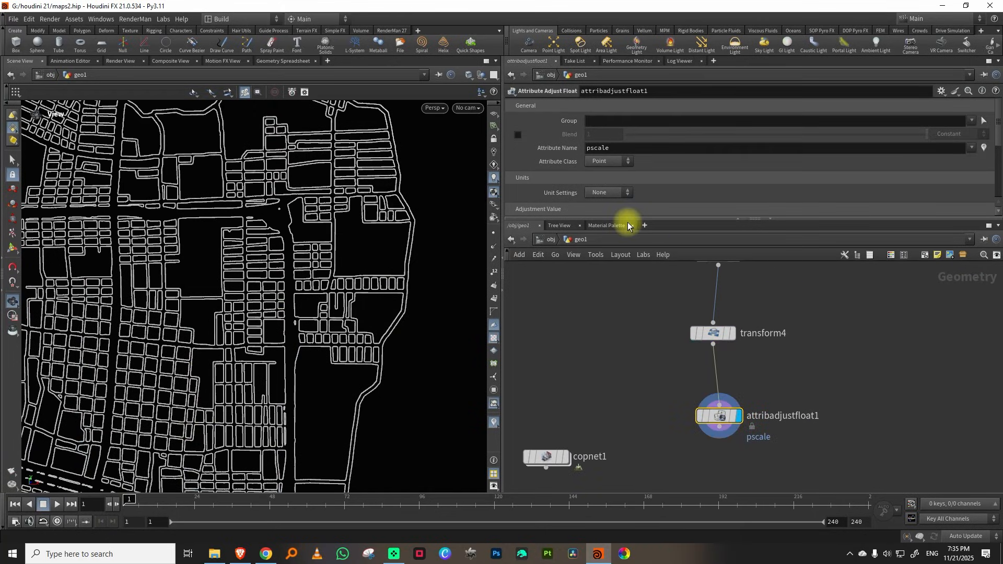
# Have the Attribute Adjust Float node control the width attribute, using the Set Always operation with a constant value of 0.001.
pyautogui.doubleClick(600, 148)
pyautogui.write('width')
pyautogui.press('Return')
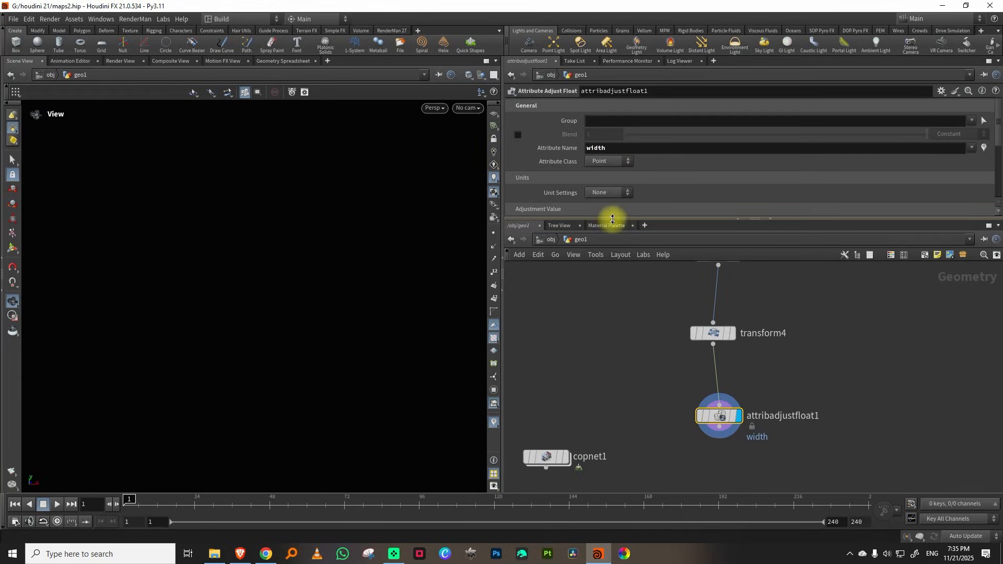
pyautogui.moveTo(614, 218); pyautogui.dragTo(627, 311)
pyautogui.click(610, 235)
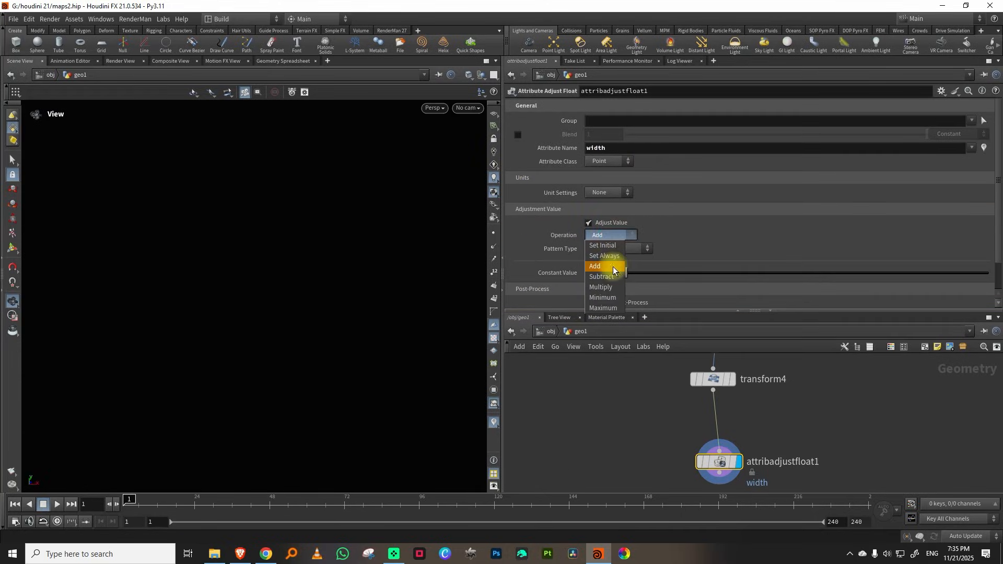
pyautogui.click(615, 257)
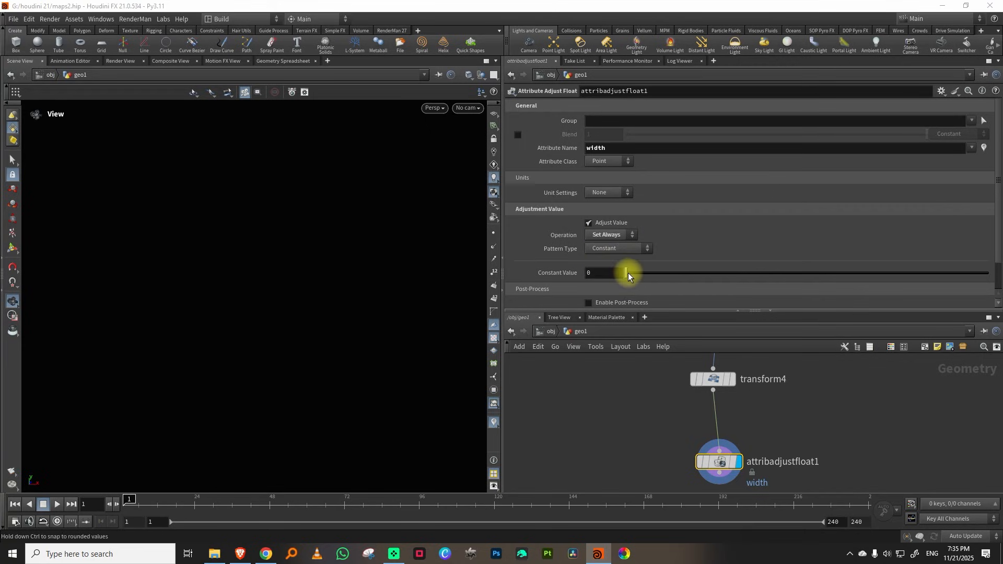
pyautogui.moveTo(629, 277); pyautogui.dragTo(607, 271)
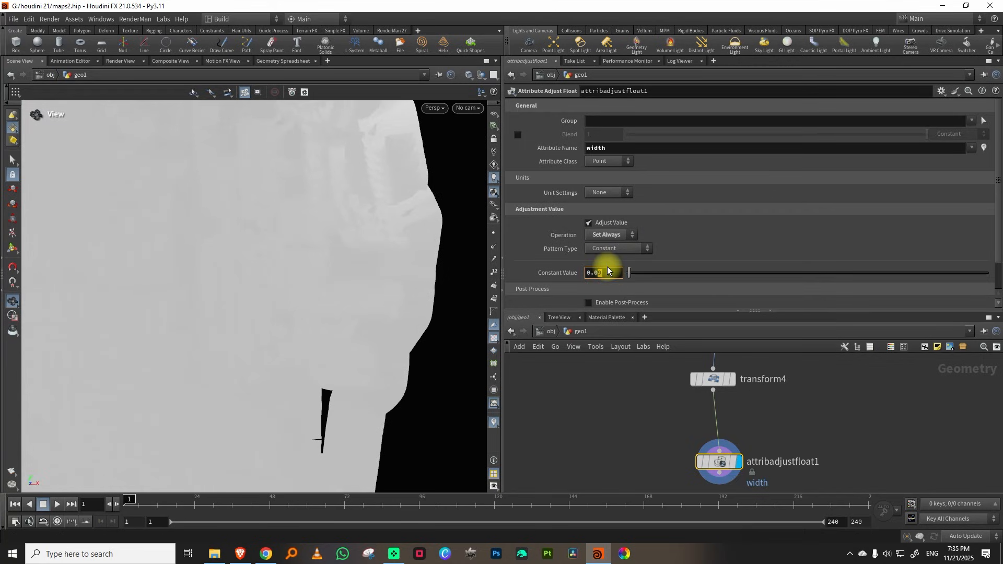
pyautogui.write('01')
pyautogui.press('Return')
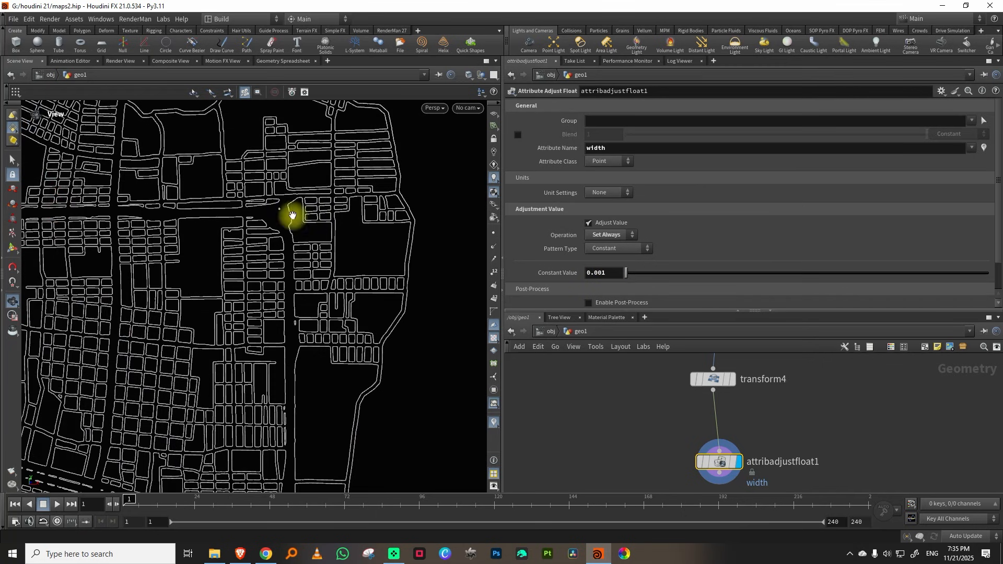
# Examine the thin shaded street curves up close and from several angles.
pyautogui.scroll(-4, 284, 307)
pyautogui.scroll(3, 284, 308)
pyautogui.scroll(2, 275, 313)
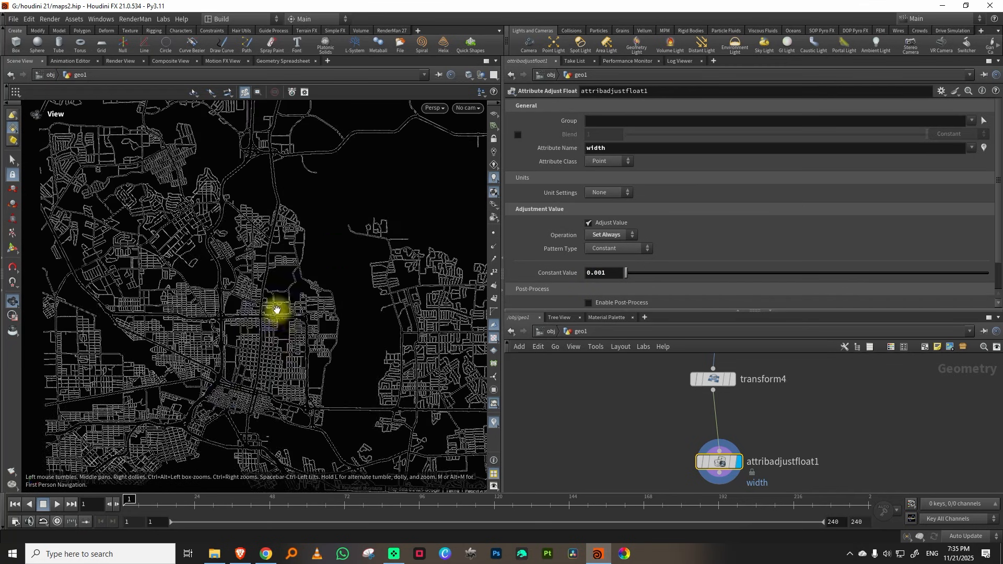
pyautogui.scroll(2, 313, 312)
pyautogui.scroll(1, 239, 333)
pyautogui.scroll(3, 314, 287)
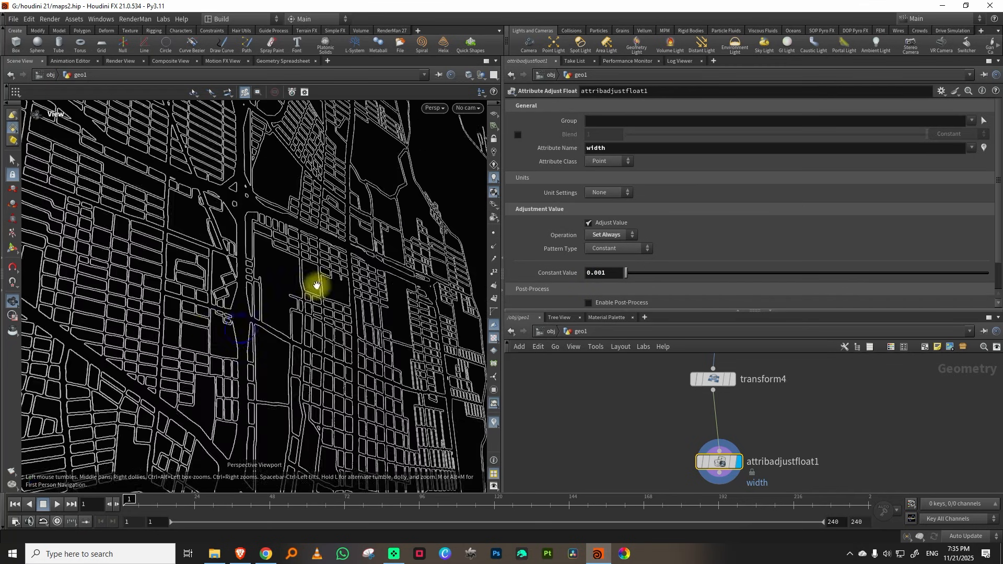
pyautogui.scroll(2, 234, 327)
pyautogui.moveTo(234, 327); pyautogui.dragTo(254, 337)
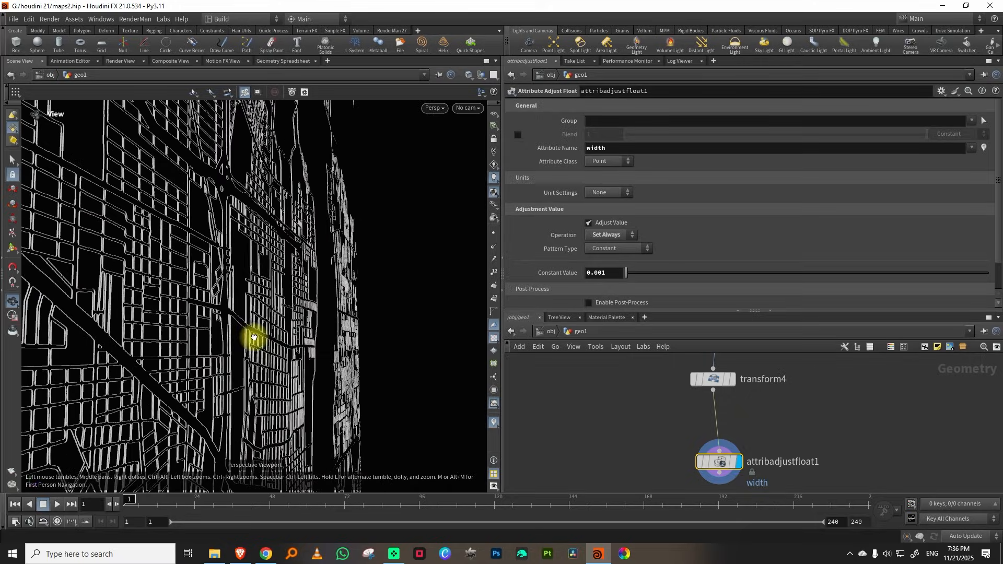
pyautogui.scroll(2, 240, 316)
pyautogui.scroll(2, 246, 274)
pyautogui.scroll(1, 269, 277)
pyautogui.moveTo(277, 292); pyautogui.dragTo(321, 277)
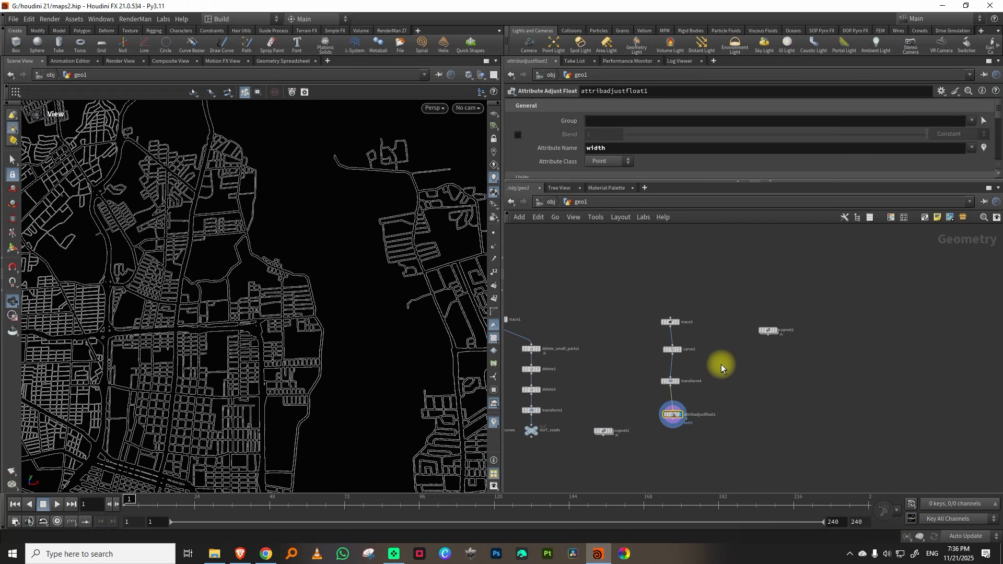
# Set the display to copnet2 and frame the colored map in the viewport.
pyautogui.press('r')
pyautogui.moveTo(789, 308); pyautogui.dragTo(745, 361)
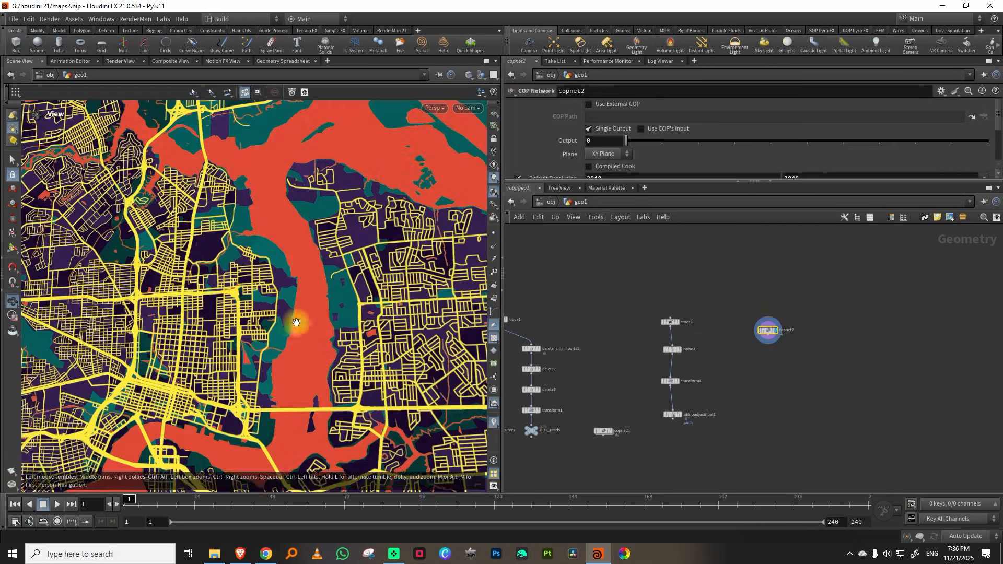
pyautogui.moveTo(341, 294); pyautogui.dragTo(269, 282, button='right')
pyautogui.moveTo(269, 282); pyautogui.dragTo(256, 297, button='middle')
pyautogui.moveTo(256, 296); pyautogui.dragTo(271, 303)
pyautogui.moveTo(272, 303); pyautogui.dragTo(335, 308, button='right')
# Switch to the browser to view the Snazzy Maps image download page, and return to Houdini.
pyautogui.click(750, 411)
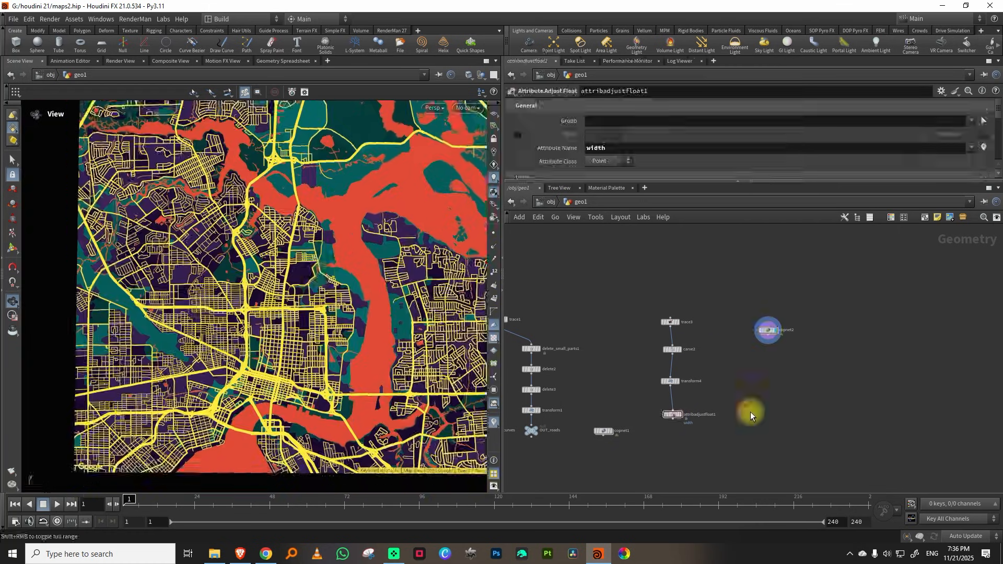
pyautogui.click(266, 553)
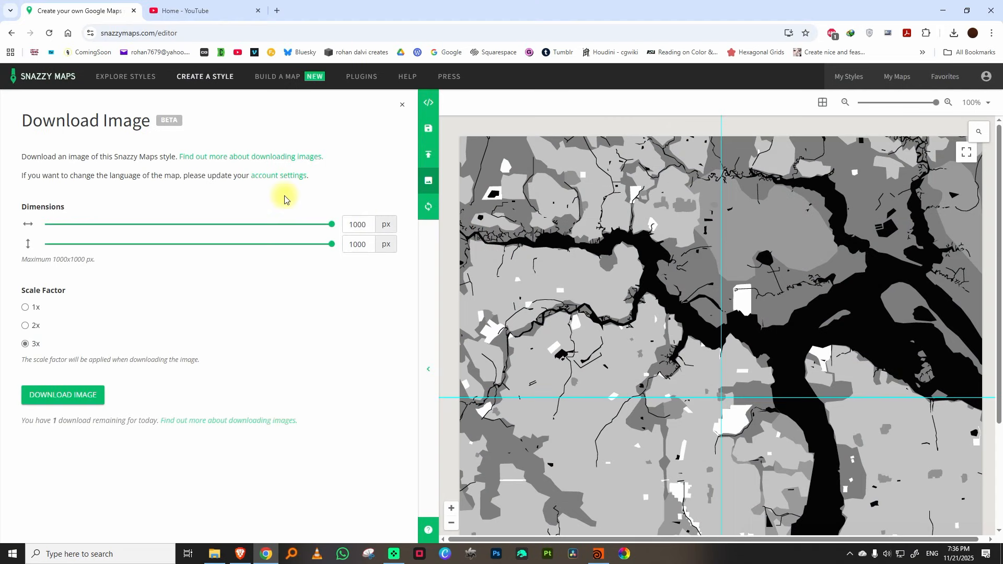
pyautogui.hotkey('alt', 'Tab')
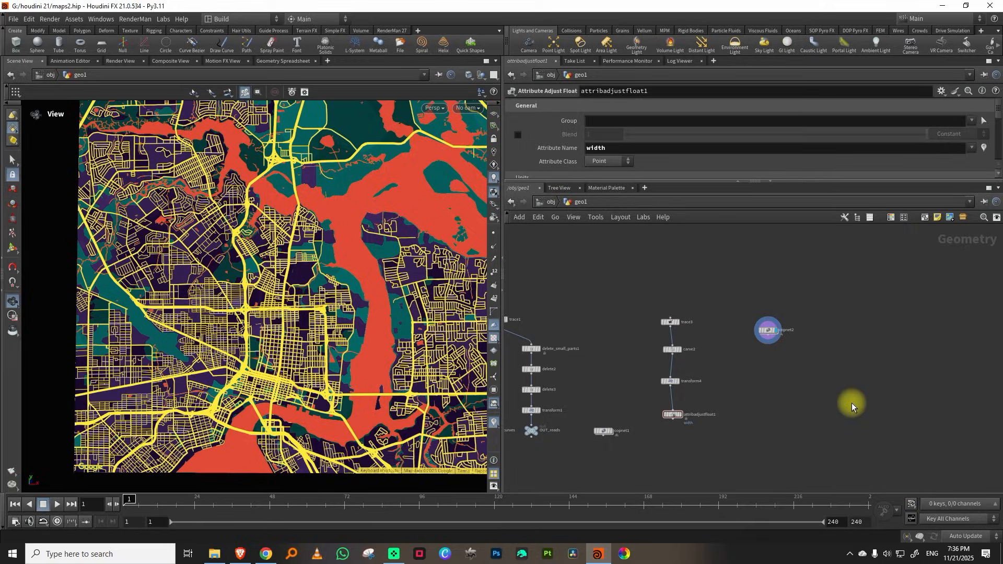